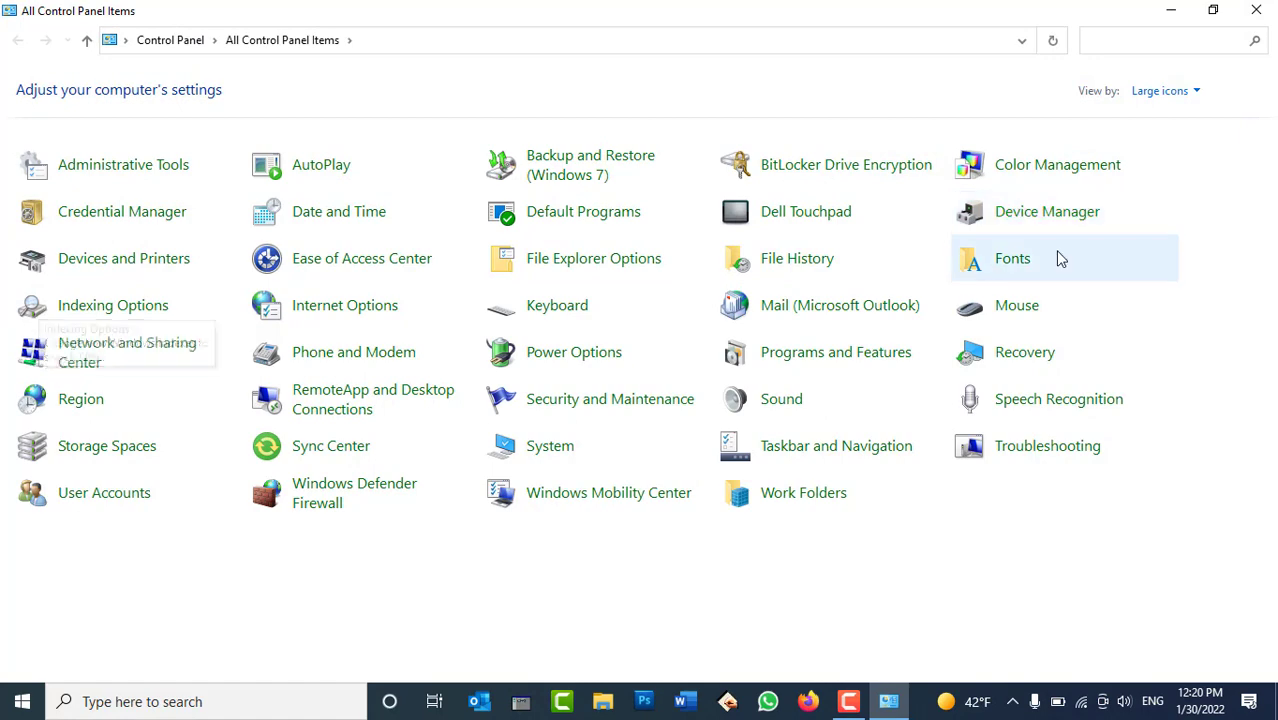
Minimize the Control Panel window, launch Word with the Run command winword, and start a blank document
left_click(889, 701)
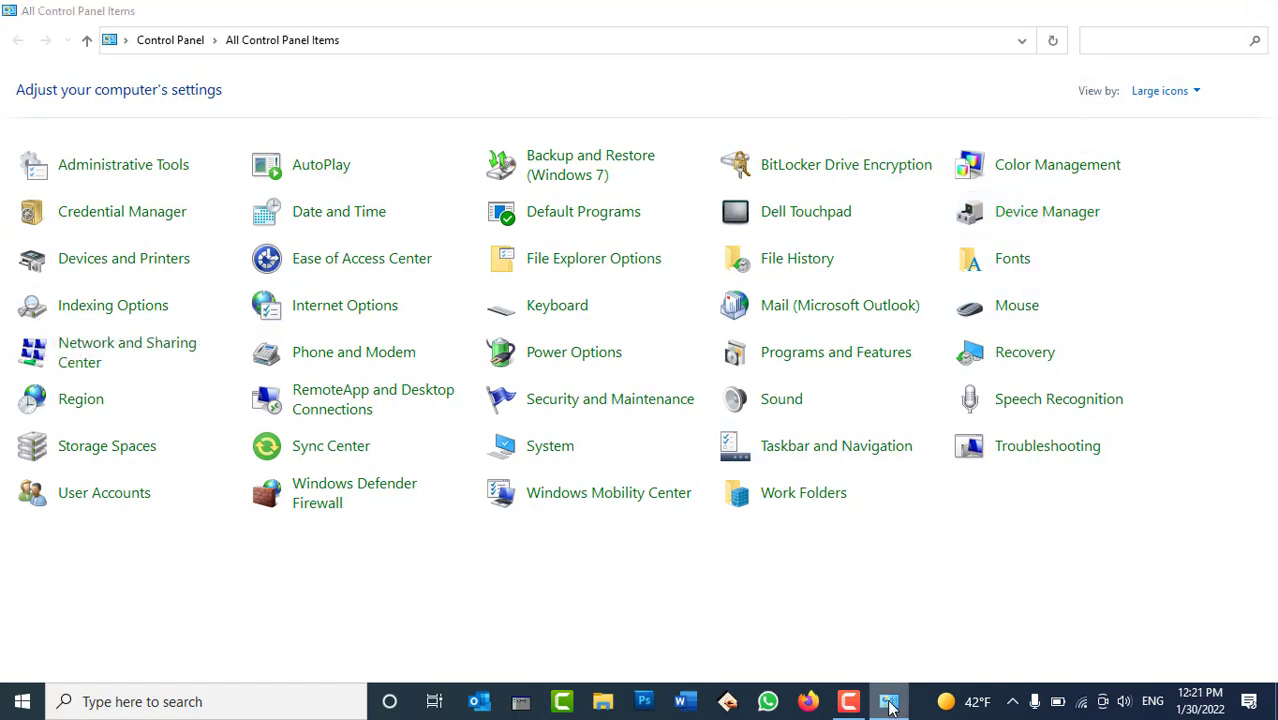
key("super+r")
type("winowr")
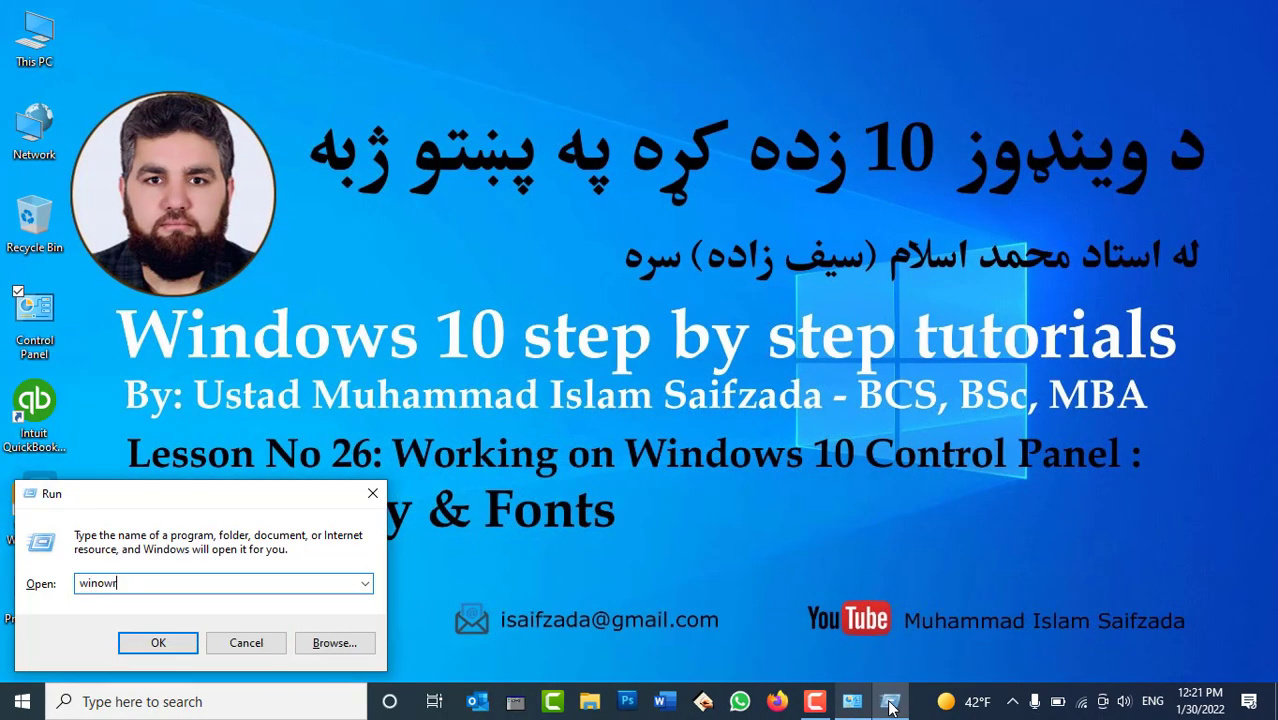
type("d")
key("Return")
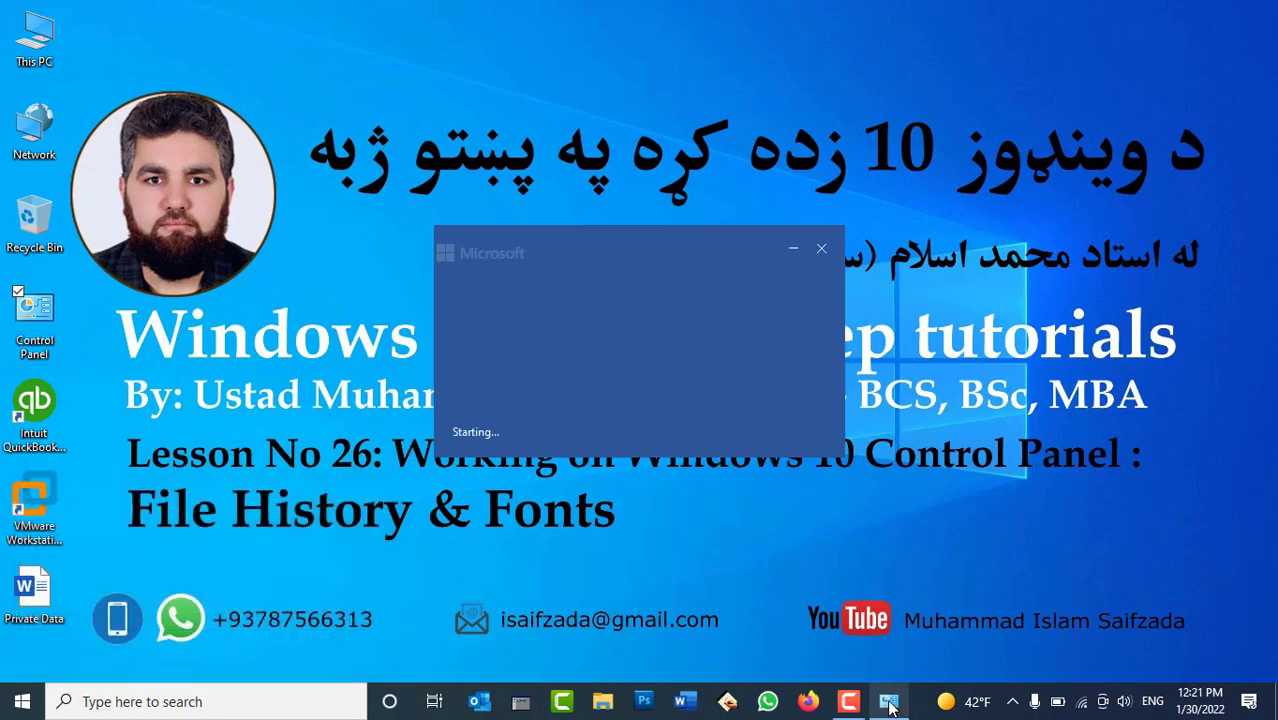
key("Return")
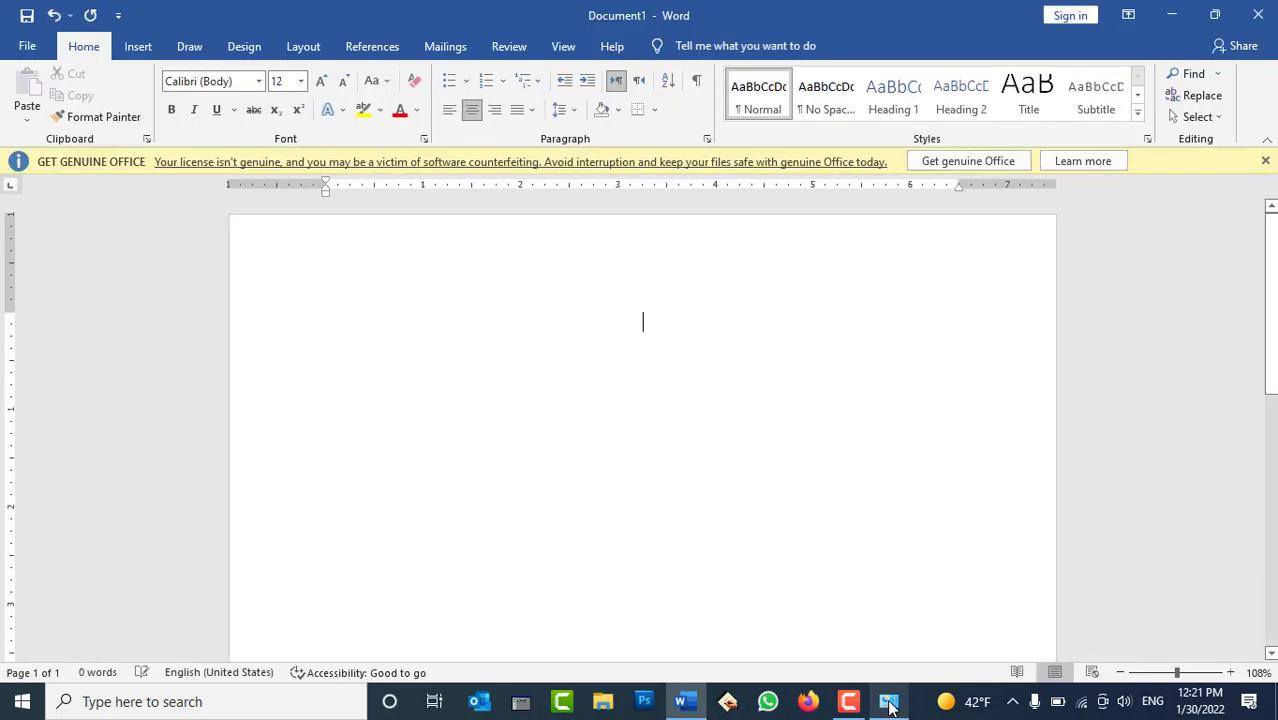
Switch the input language to Persian and enter the two lines "دافغانستان اسلامی امارت" and "وزارت مالیه"
key("alt+shift")
type("دافغاس")
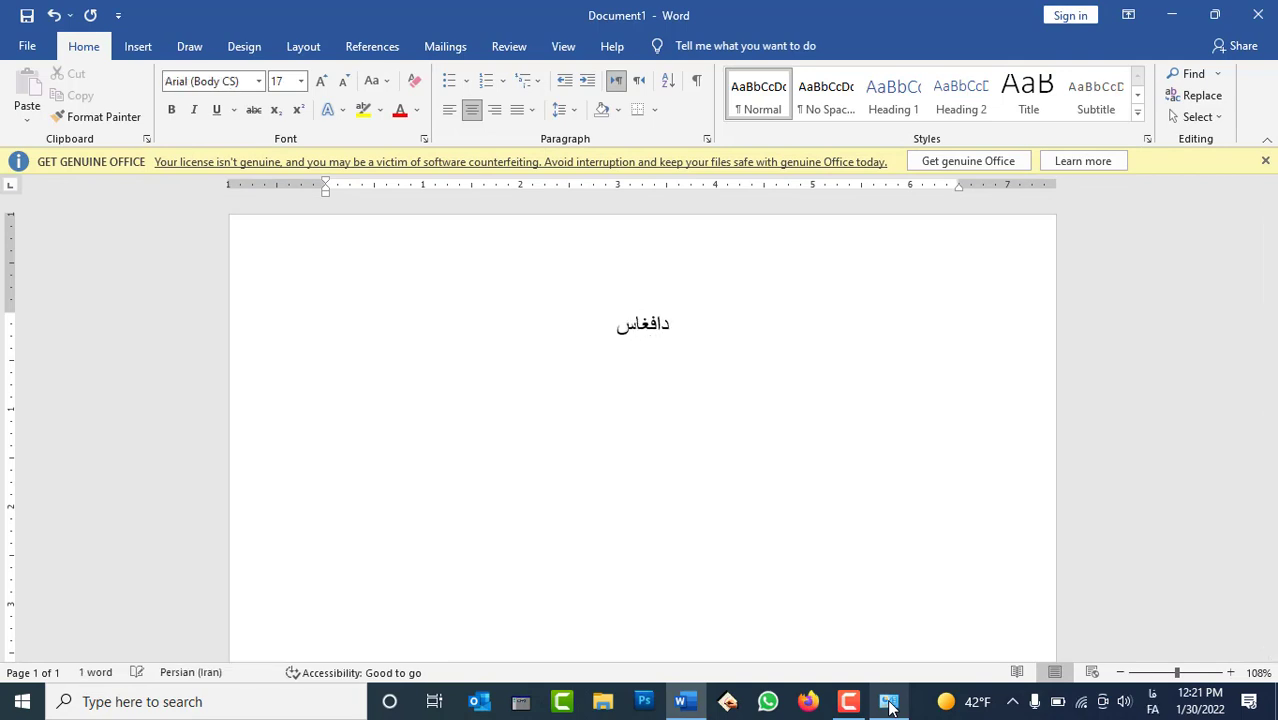
key("BackSpace")
type("نستان اسلامی امارت")
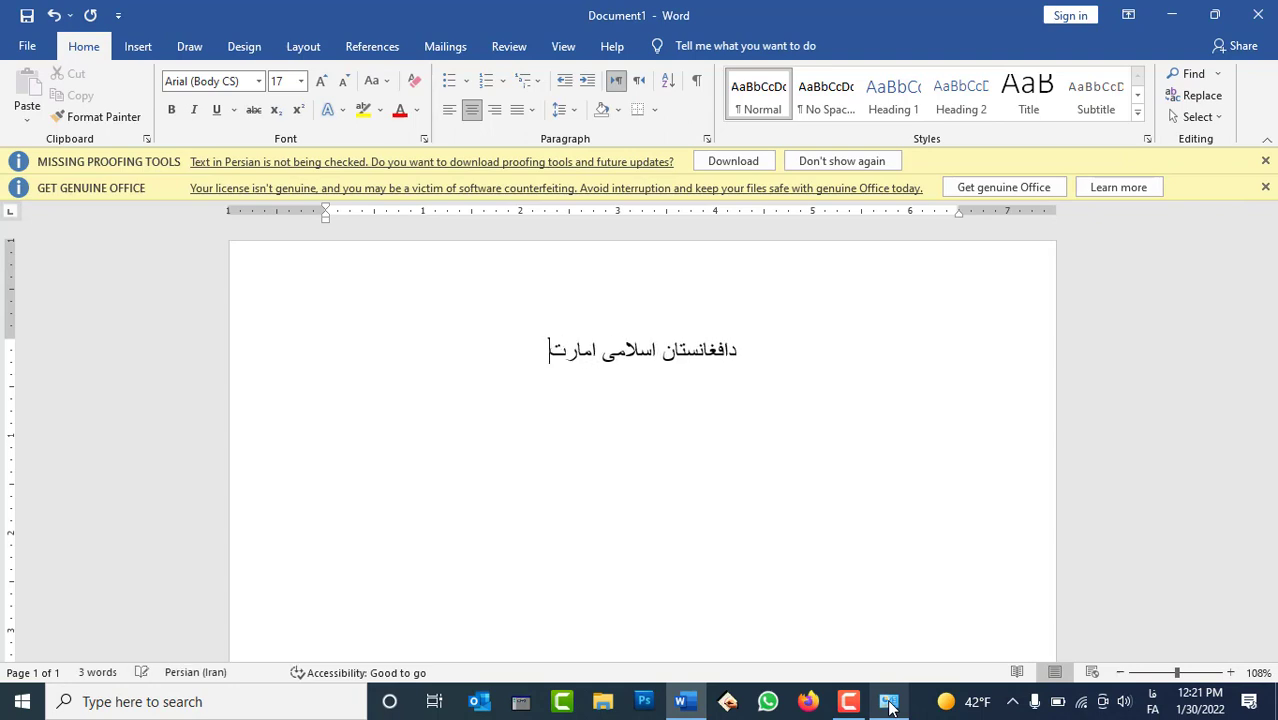
key("Return")
type("وزارت مالیه")
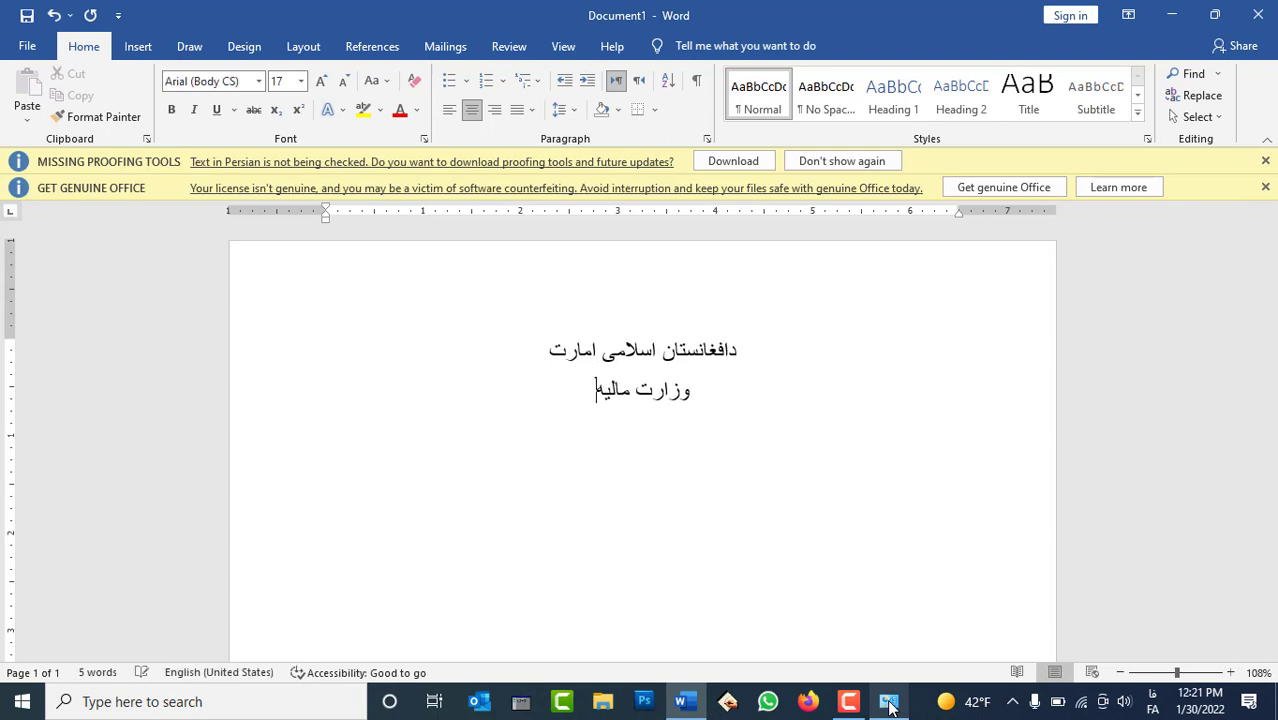
Add a third line reading "د انترکانتیننتال دولتی هوتل" below the existing text
key("Return")
type("د انتر")
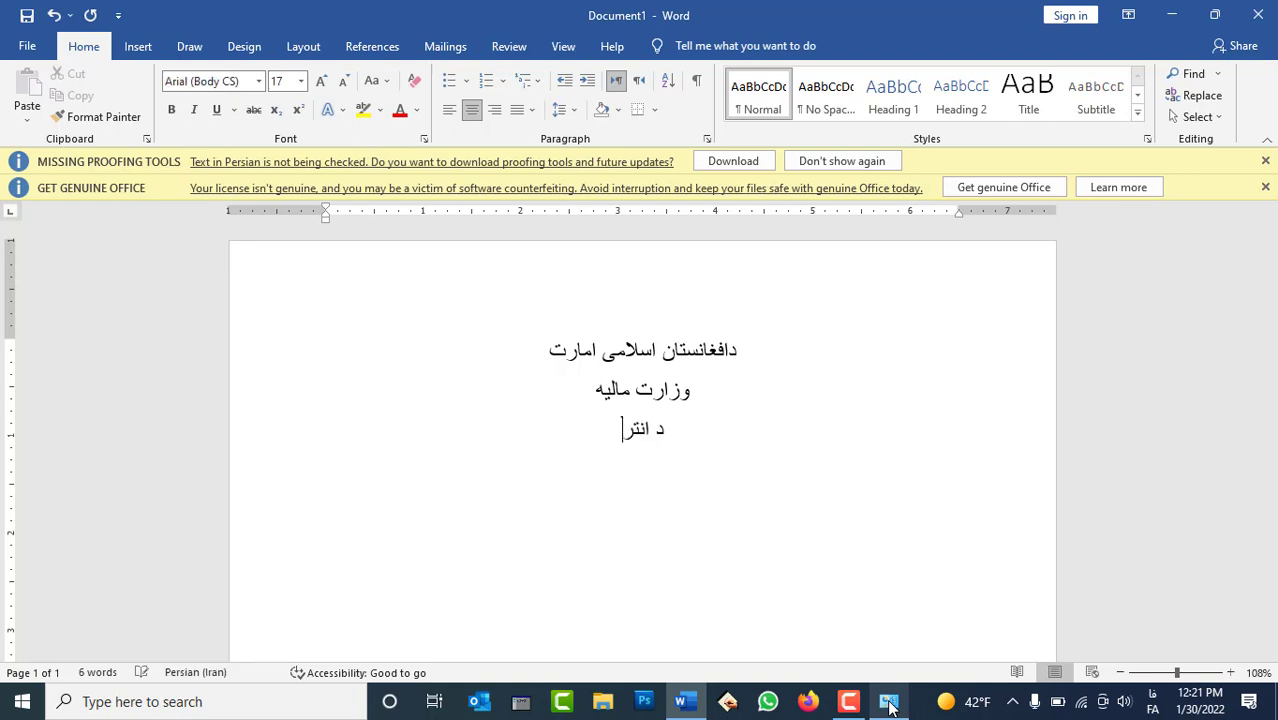
type("کانتینز")
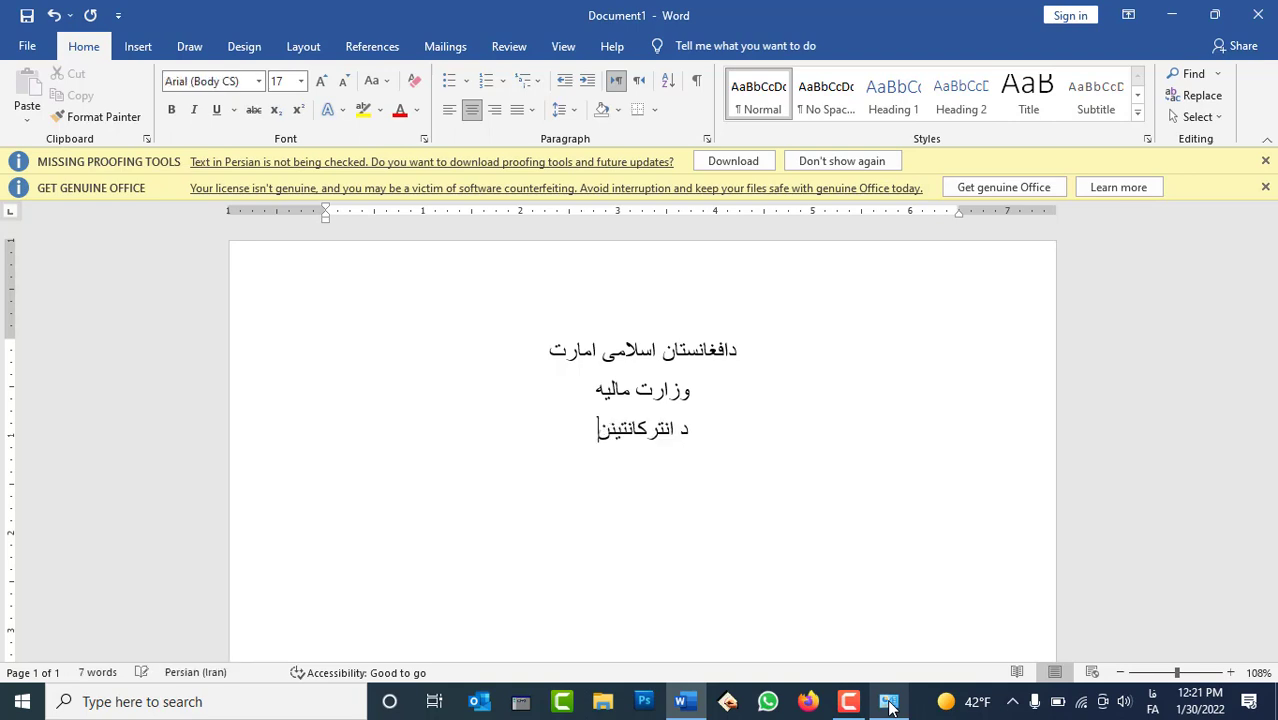
type("تال دولتی")
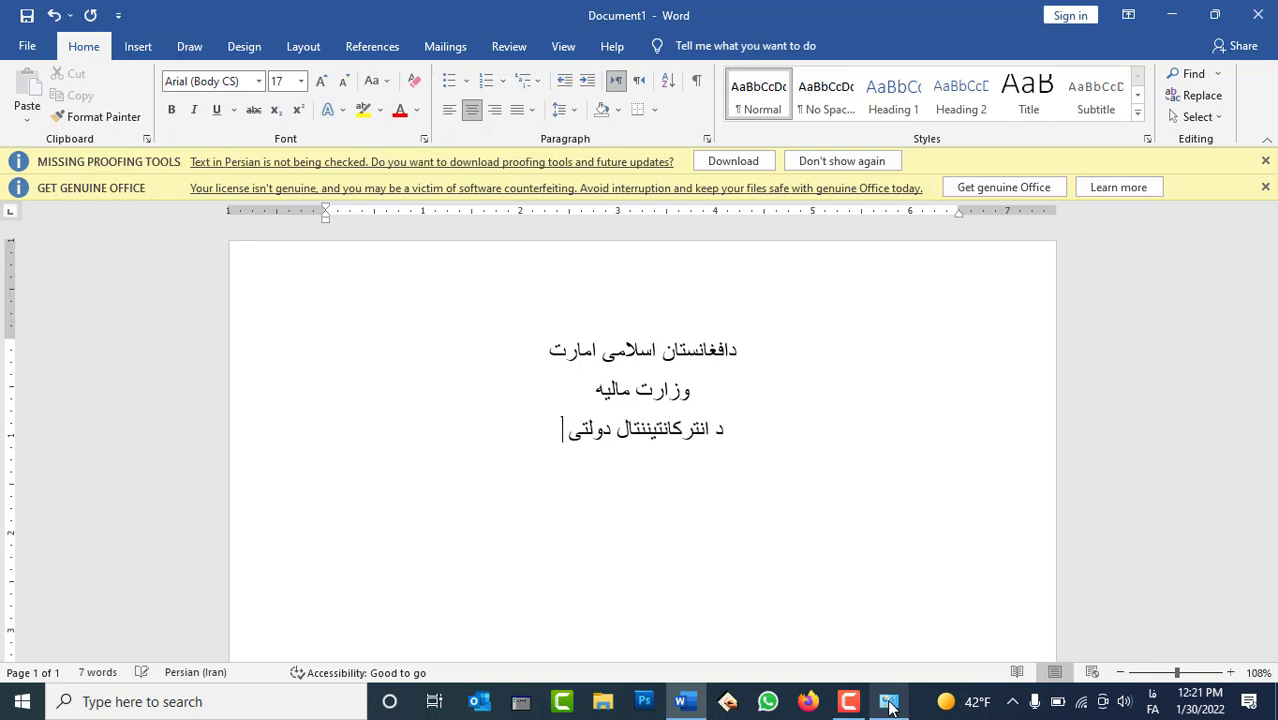
type(" هوتل")
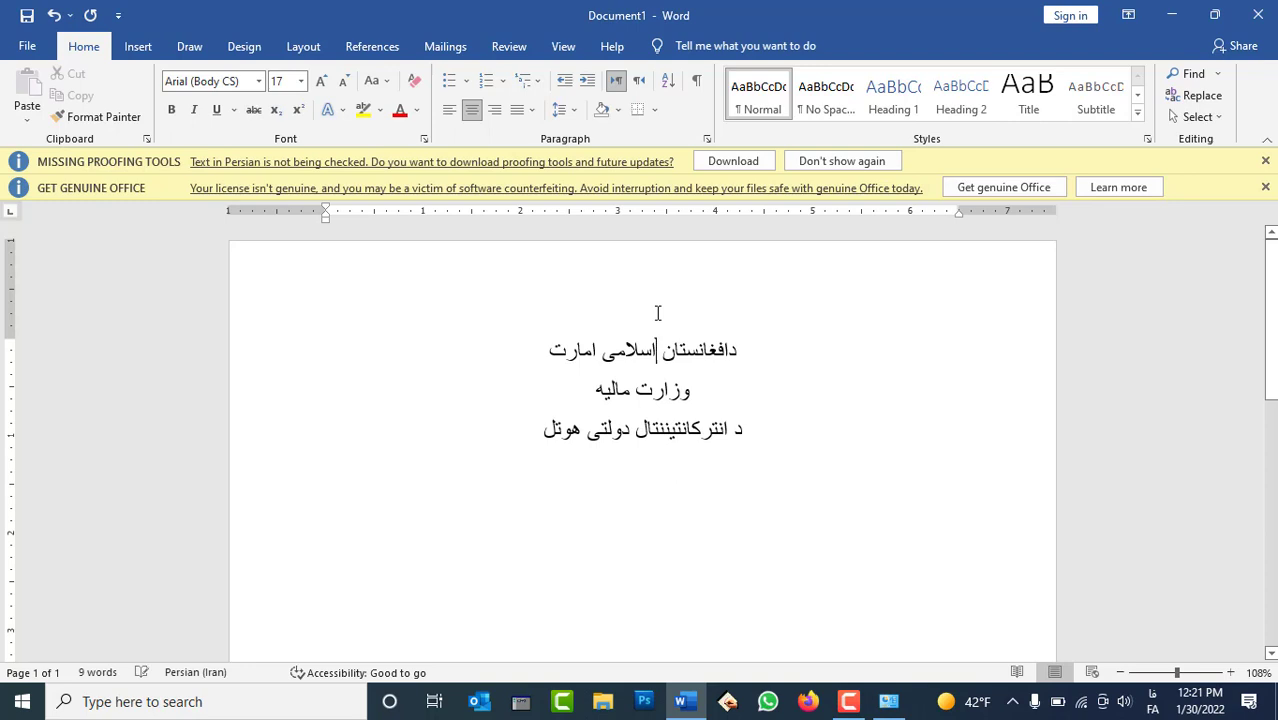
Set the font of the whole first line to B Zar
double_click(719, 350)
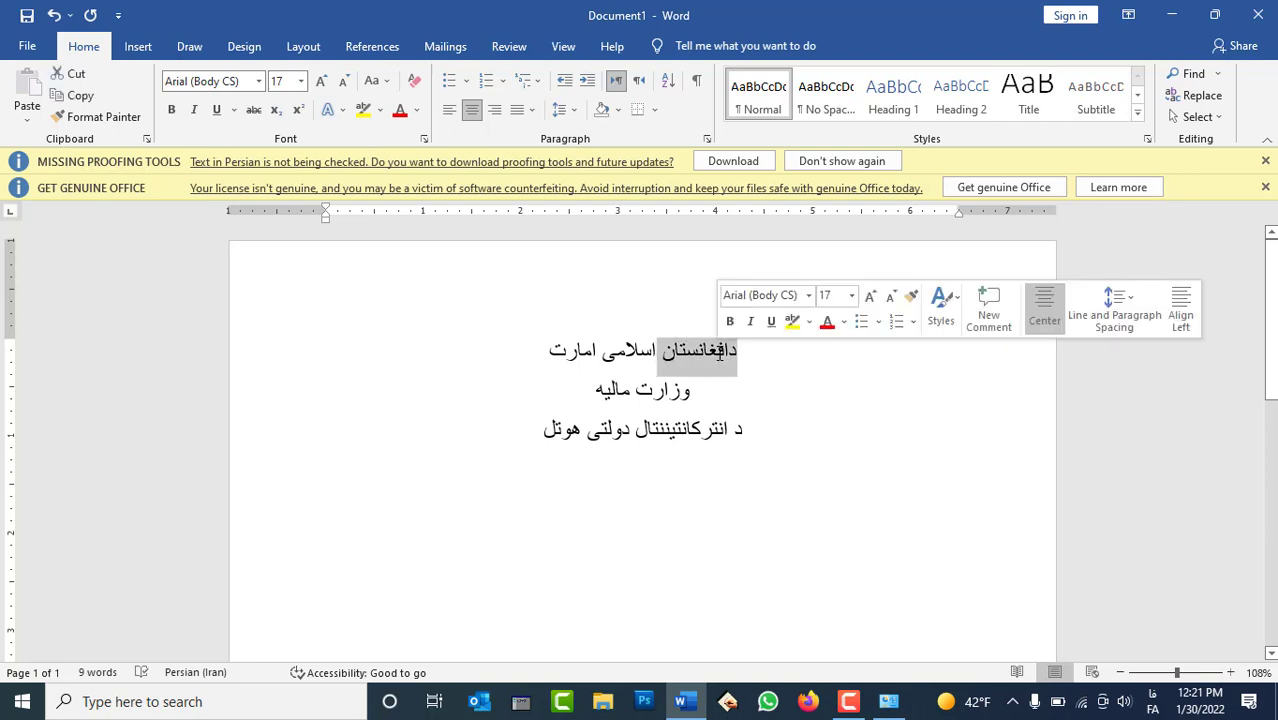
triple_click(690, 353)
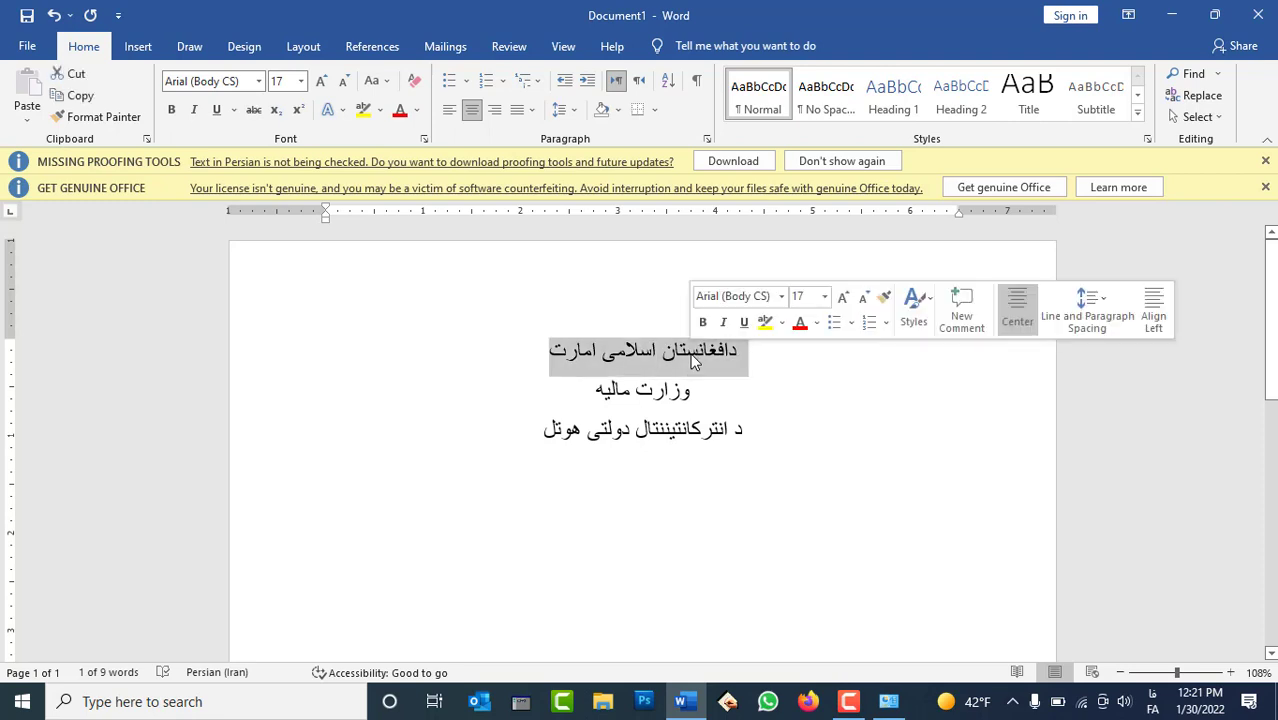
left_click(258, 81)
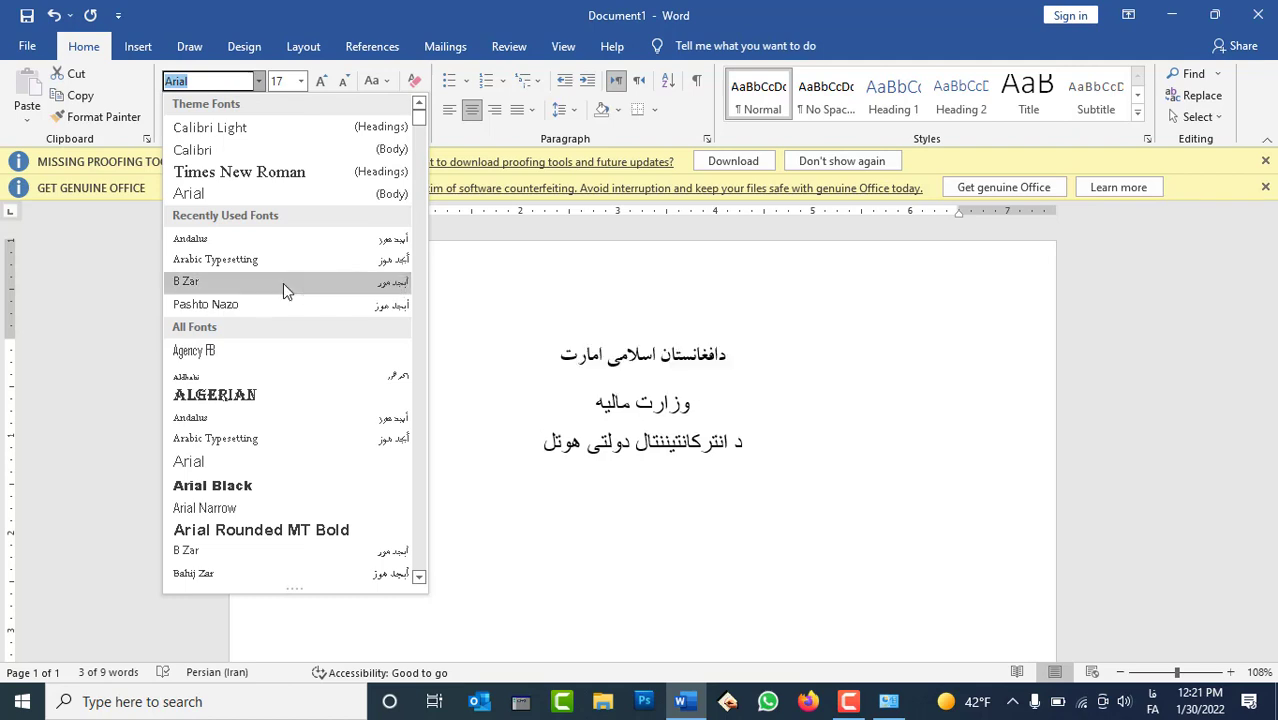
left_click(199, 284)
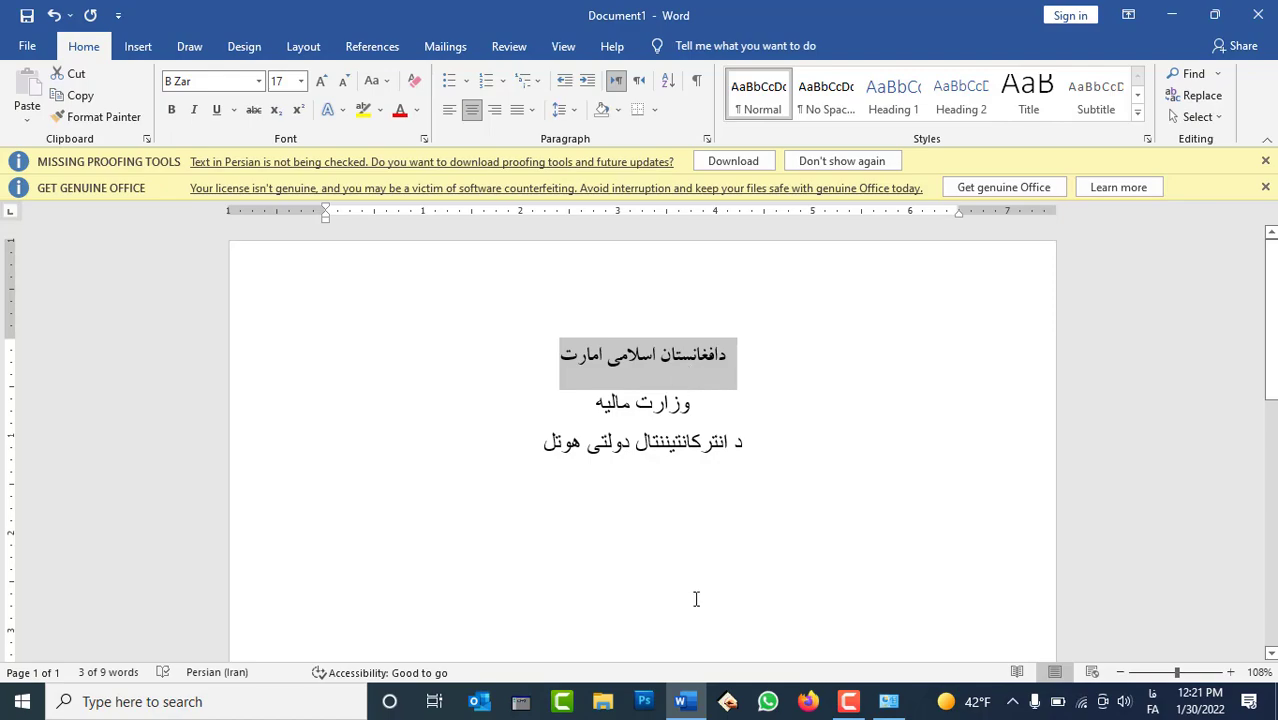
Switch to Control Panel, open the installed fonts, and permanently delete the B Zar font family
left_click(683, 701)
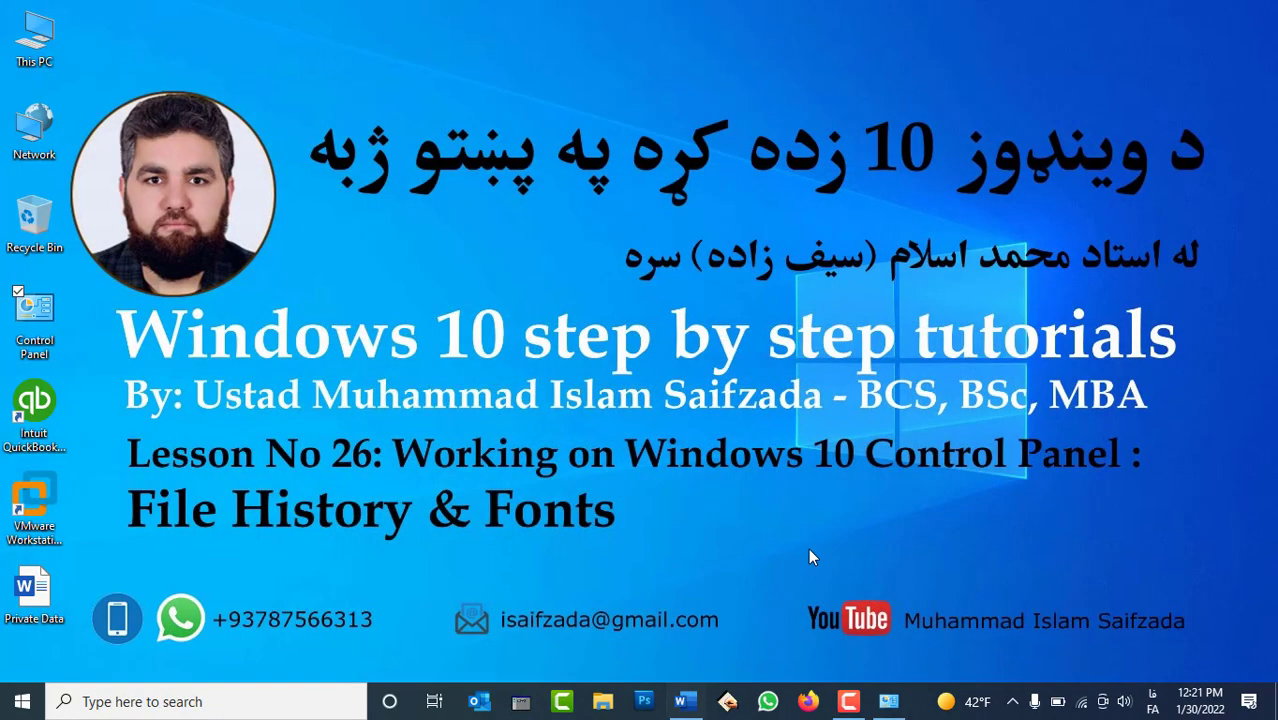
left_click(886, 690)
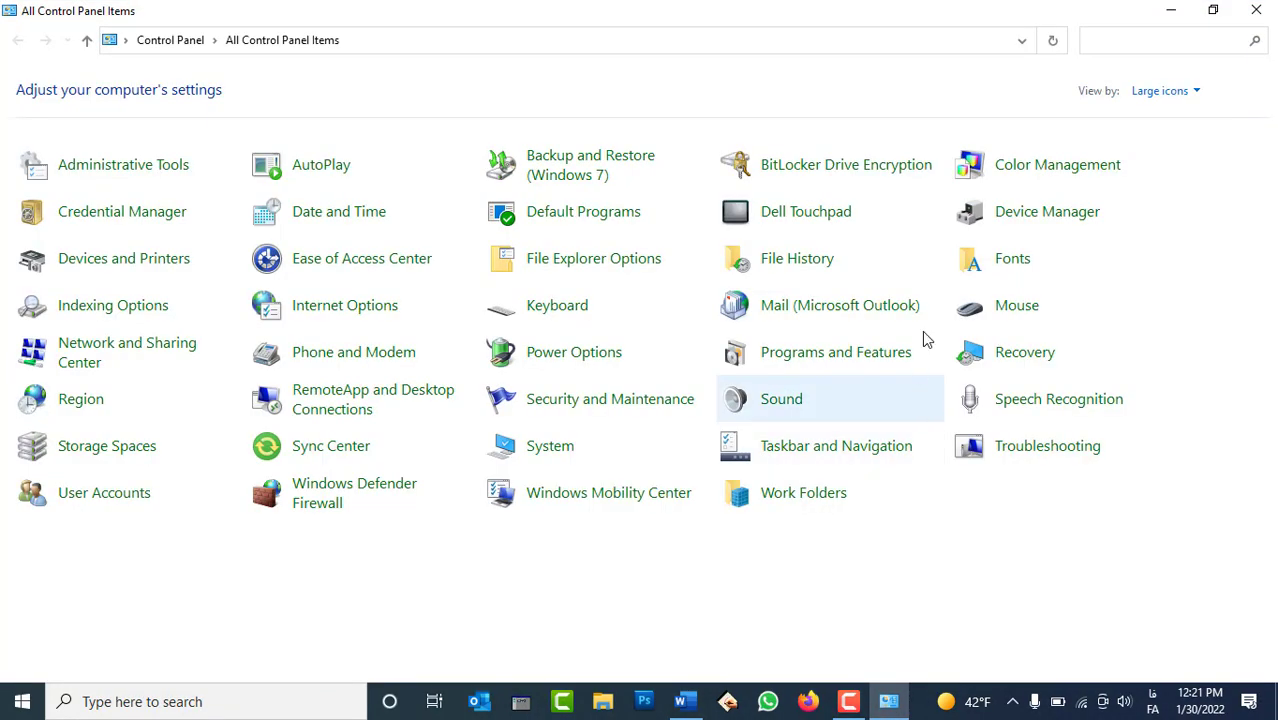
left_click(1025, 266)
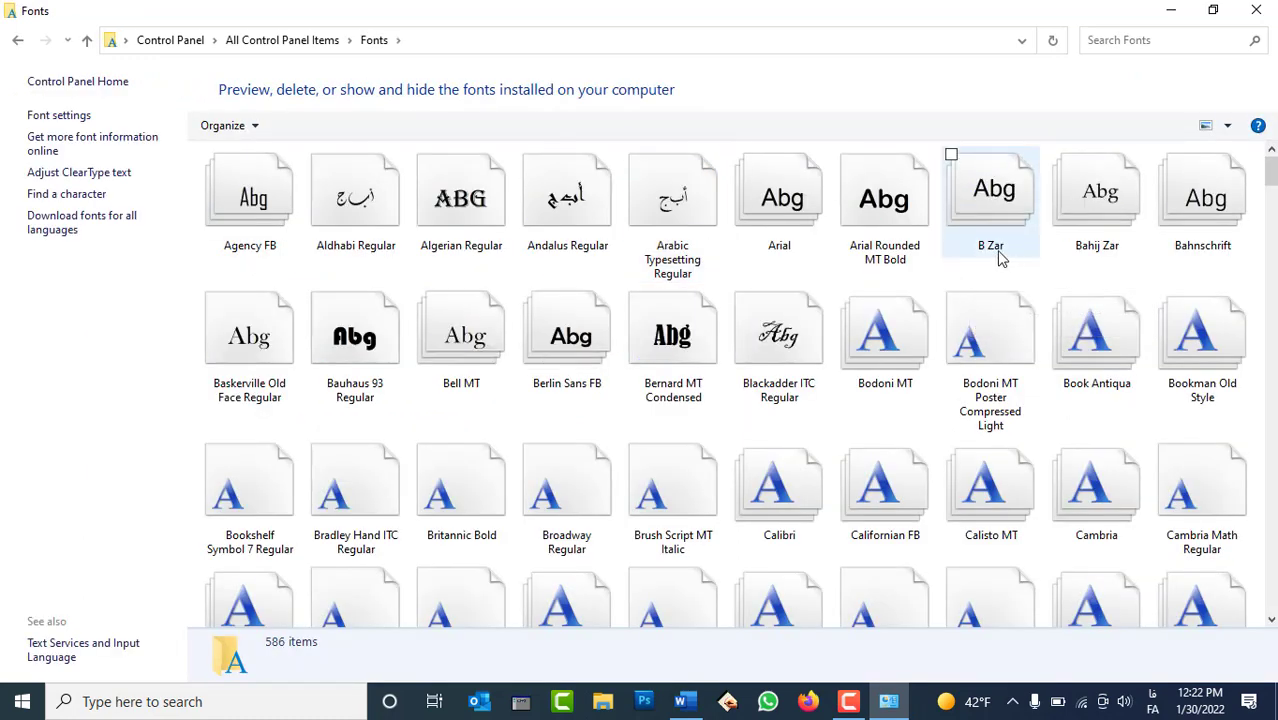
left_click(996, 240)
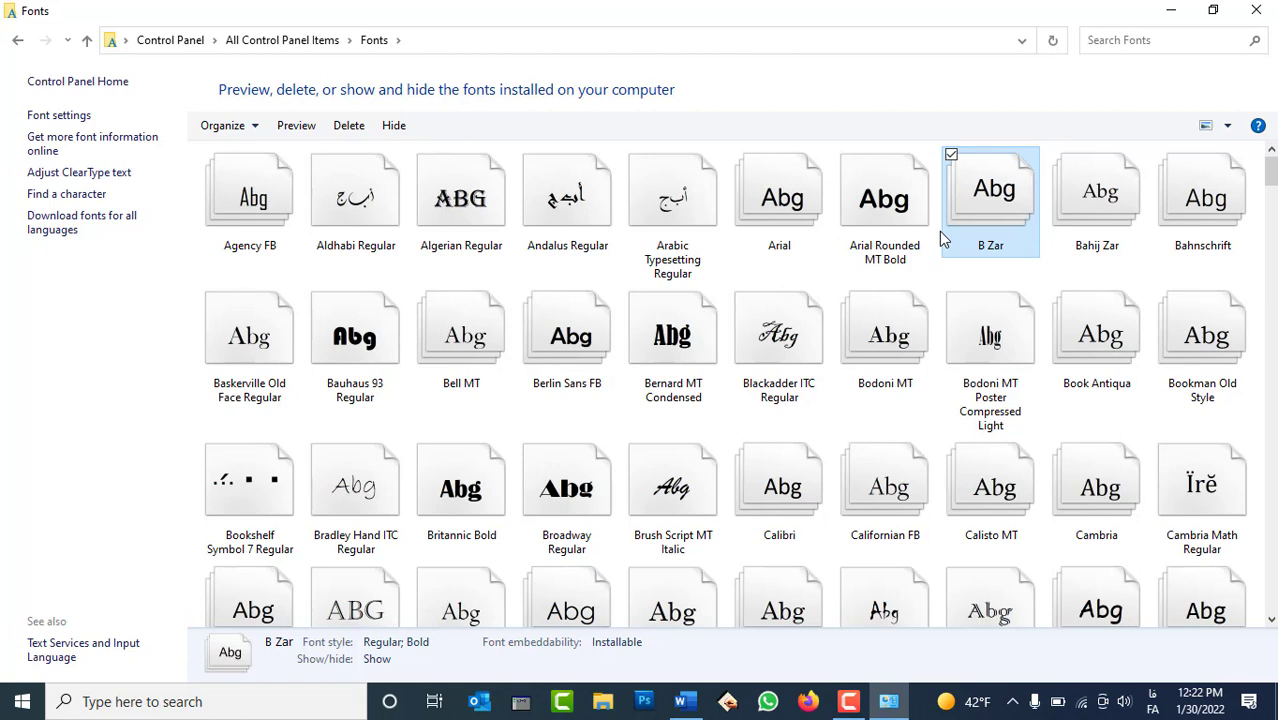
right_click(969, 193)
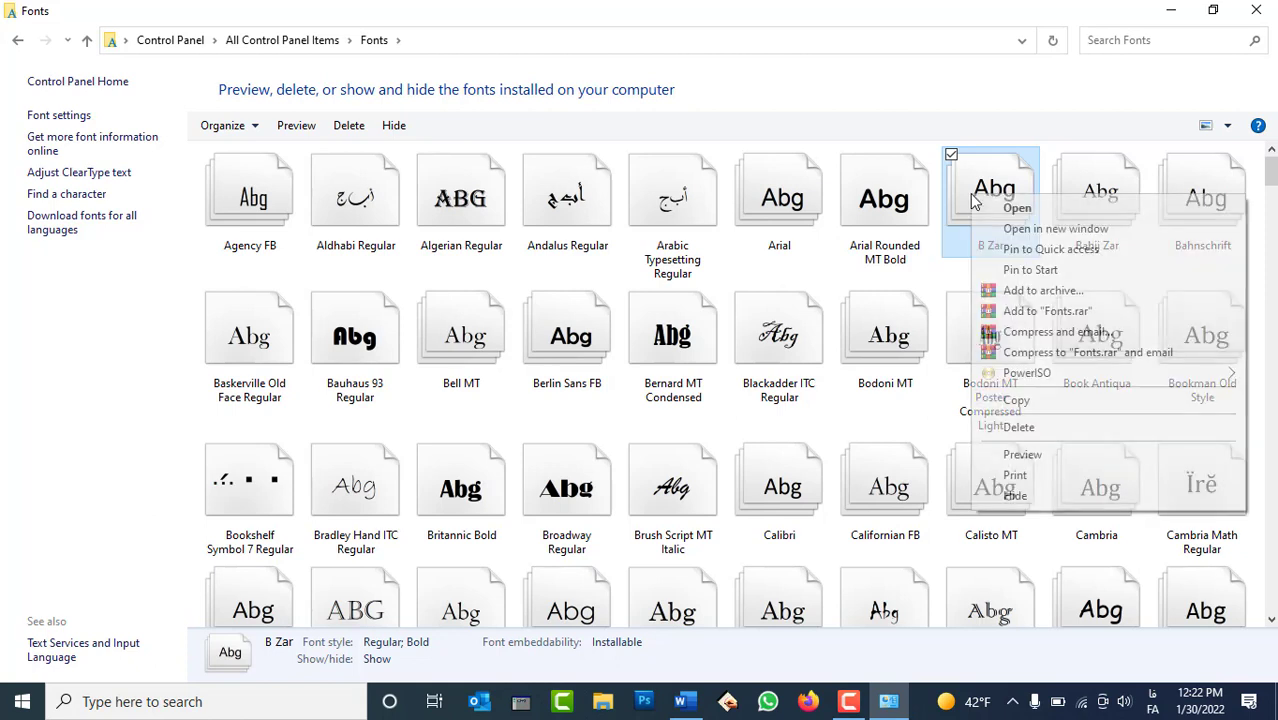
left_click(1031, 430)
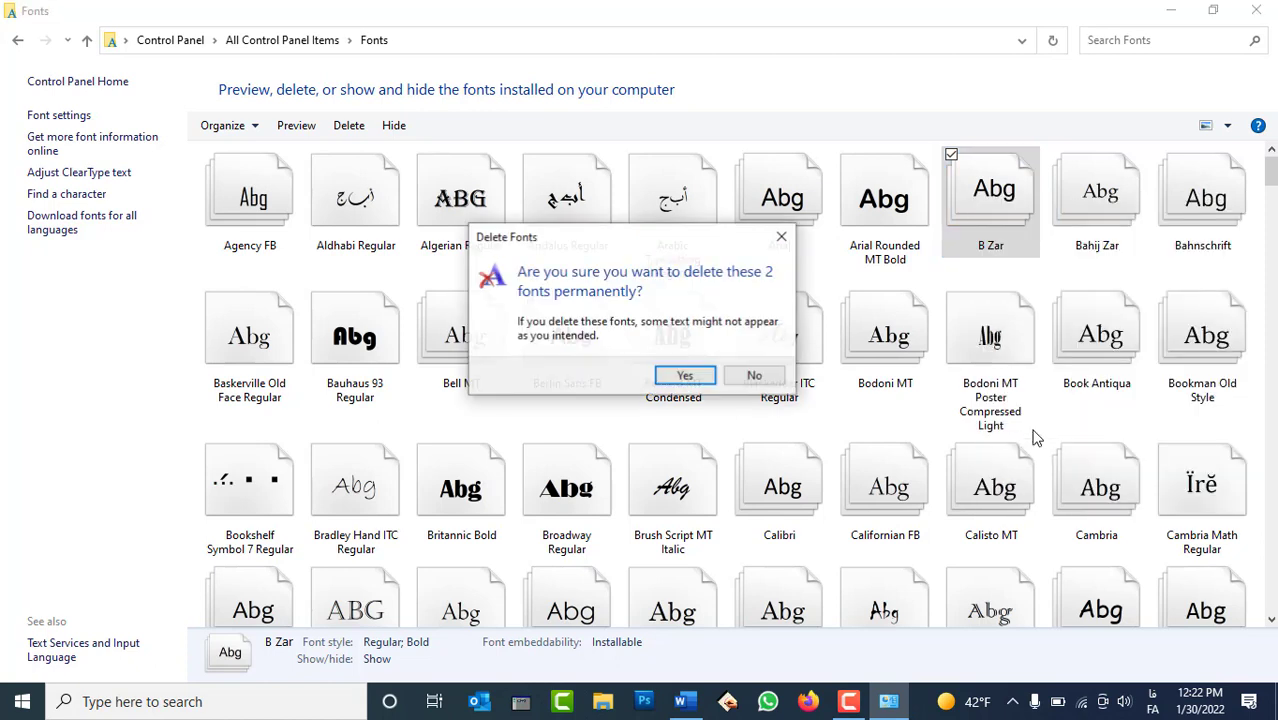
left_click(685, 376)
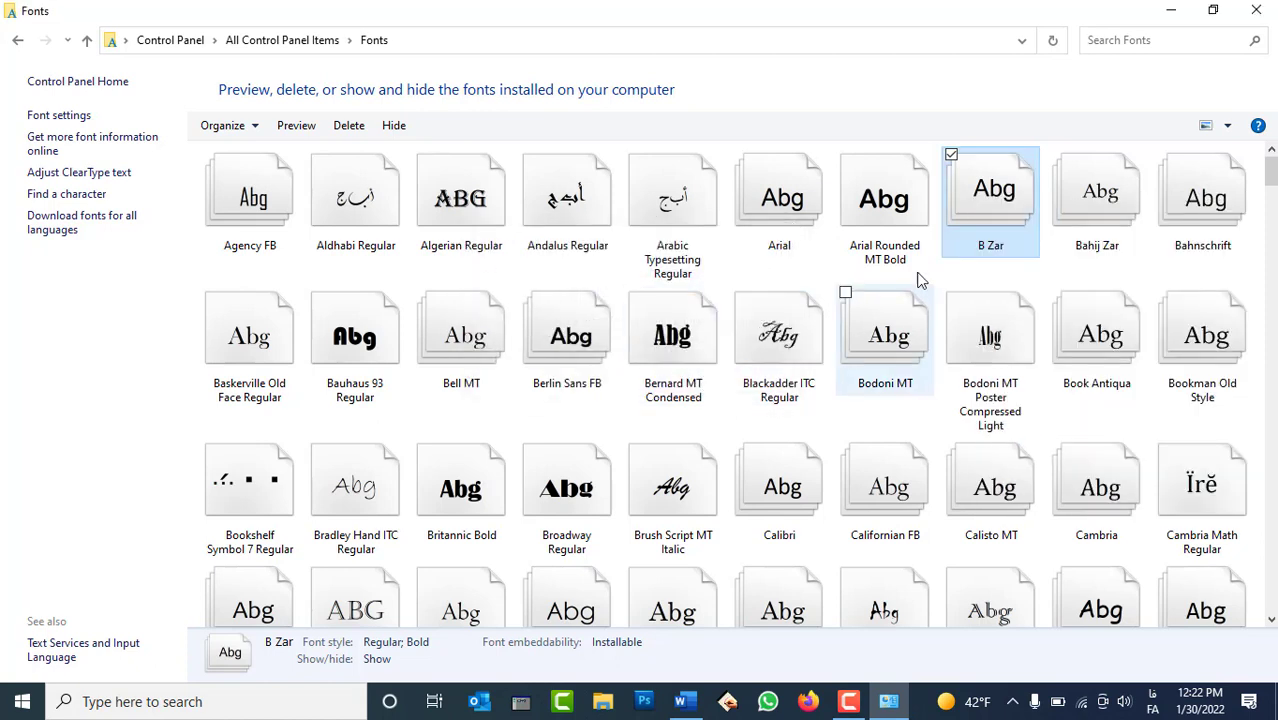
left_click(1068, 272)
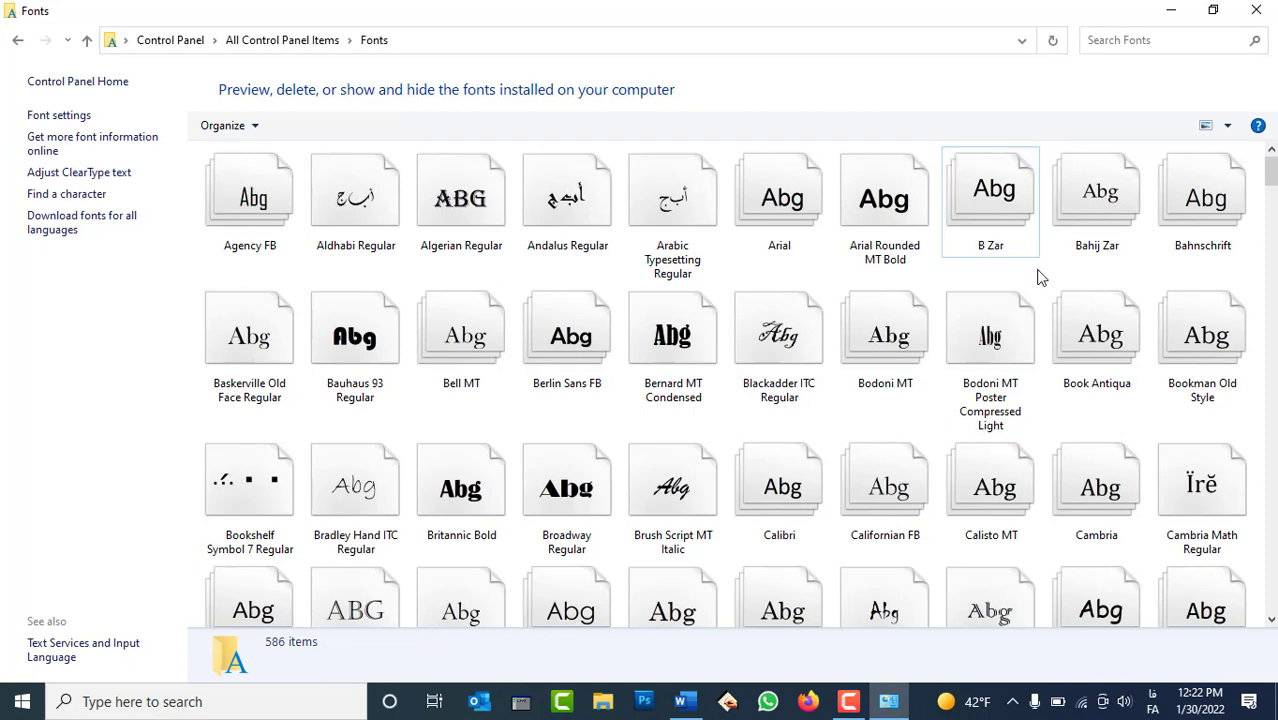
Reload the installed fonts from the Control Panel items and check whether B Zar is still listed
left_click(17, 41)
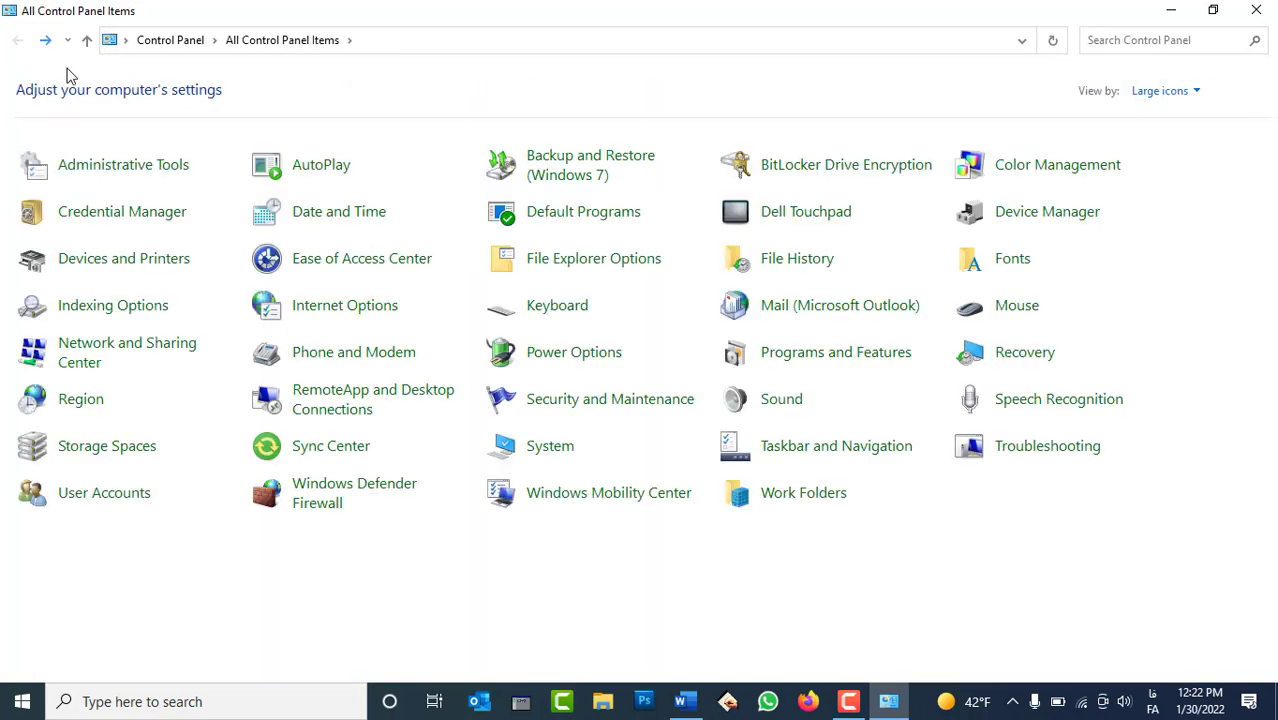
left_click(1025, 272)
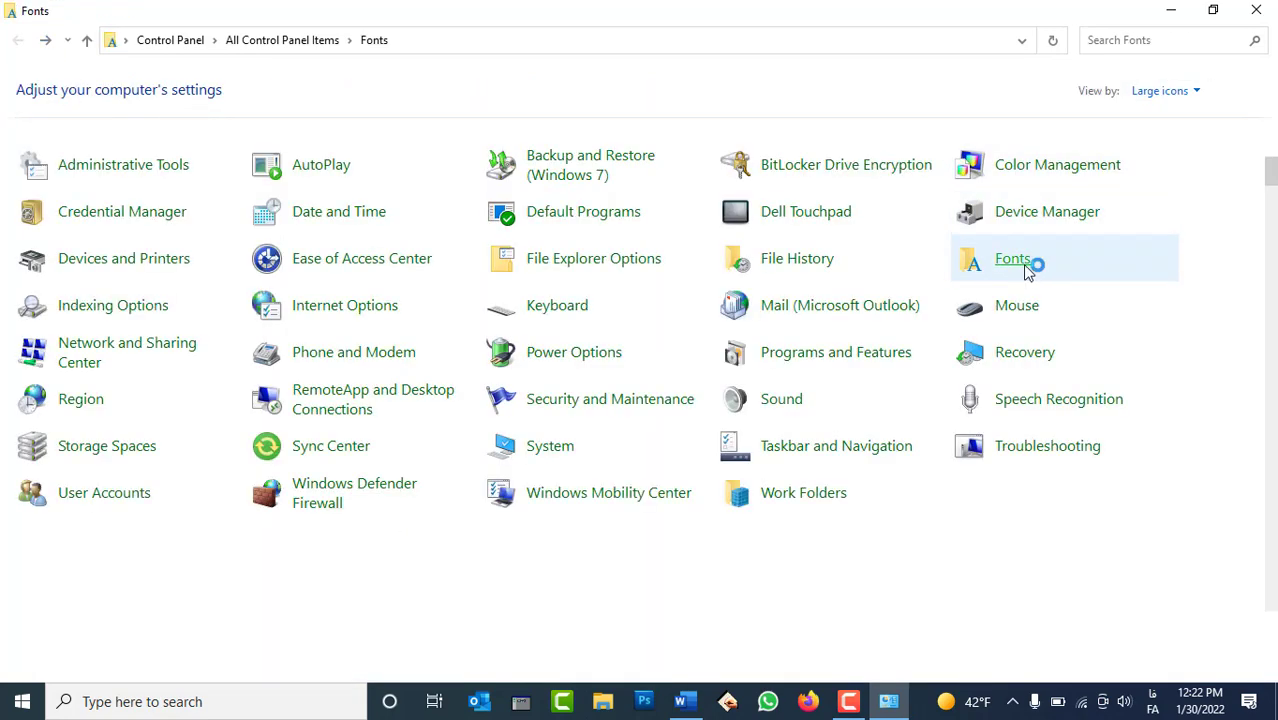
left_click(1007, 201)
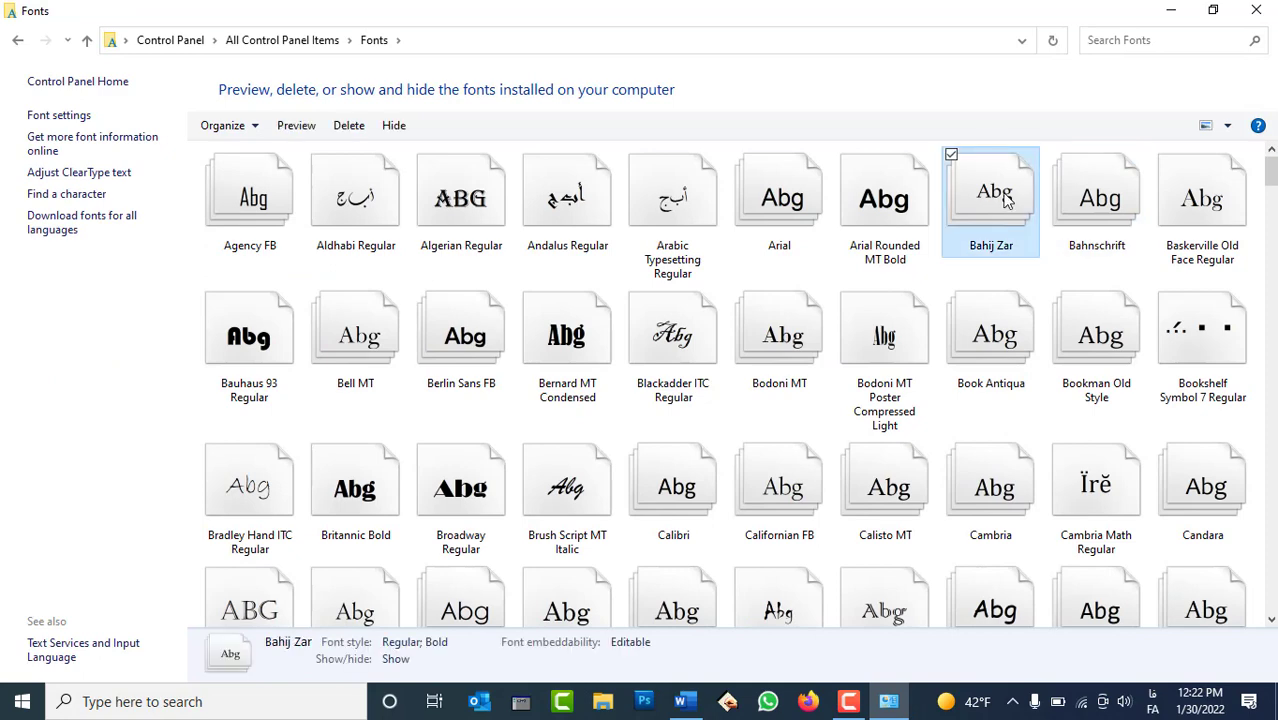
Return to the Word document and try applying the deleted B Zar font to the first line again
left_click(1190, 11)
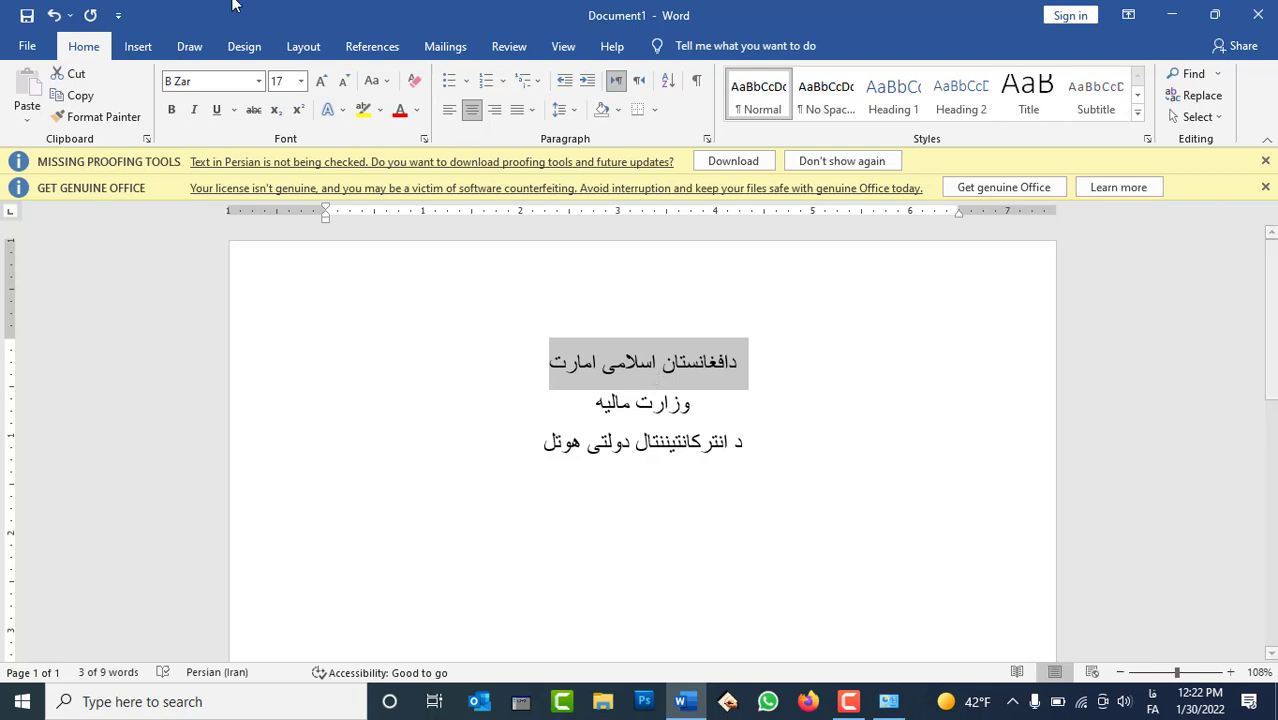
left_click(259, 81)
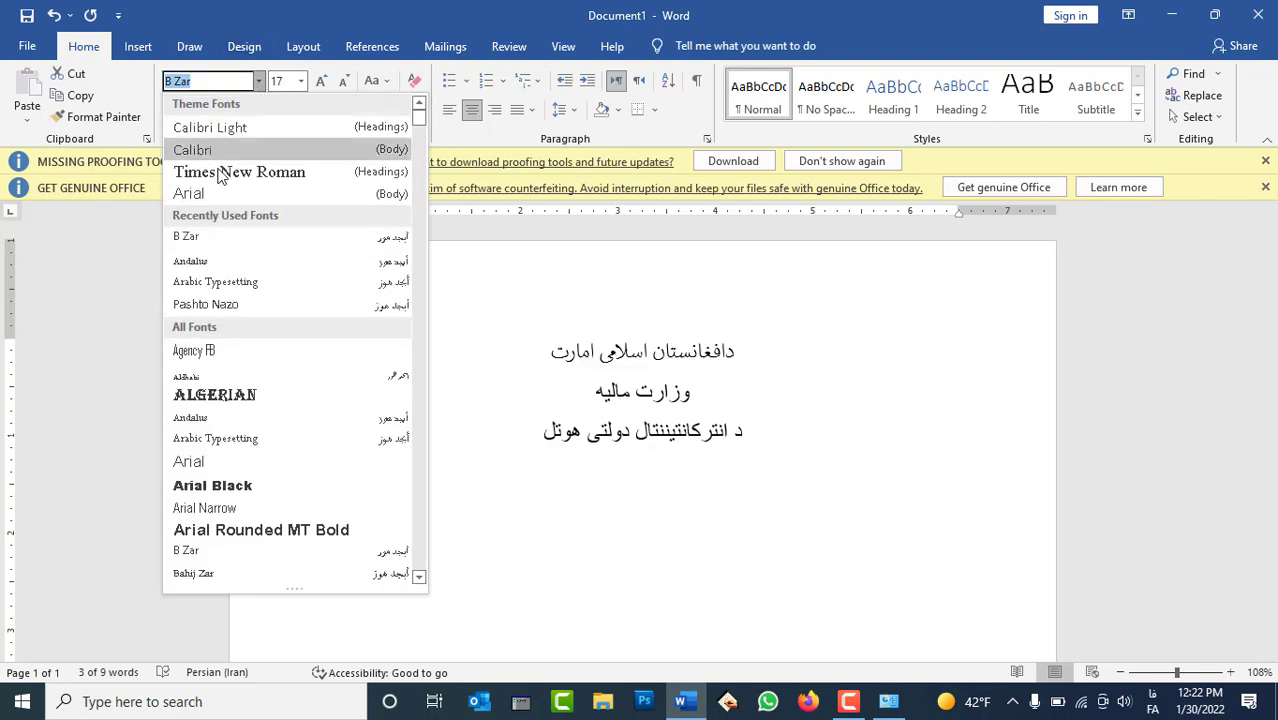
left_click(246, 238)
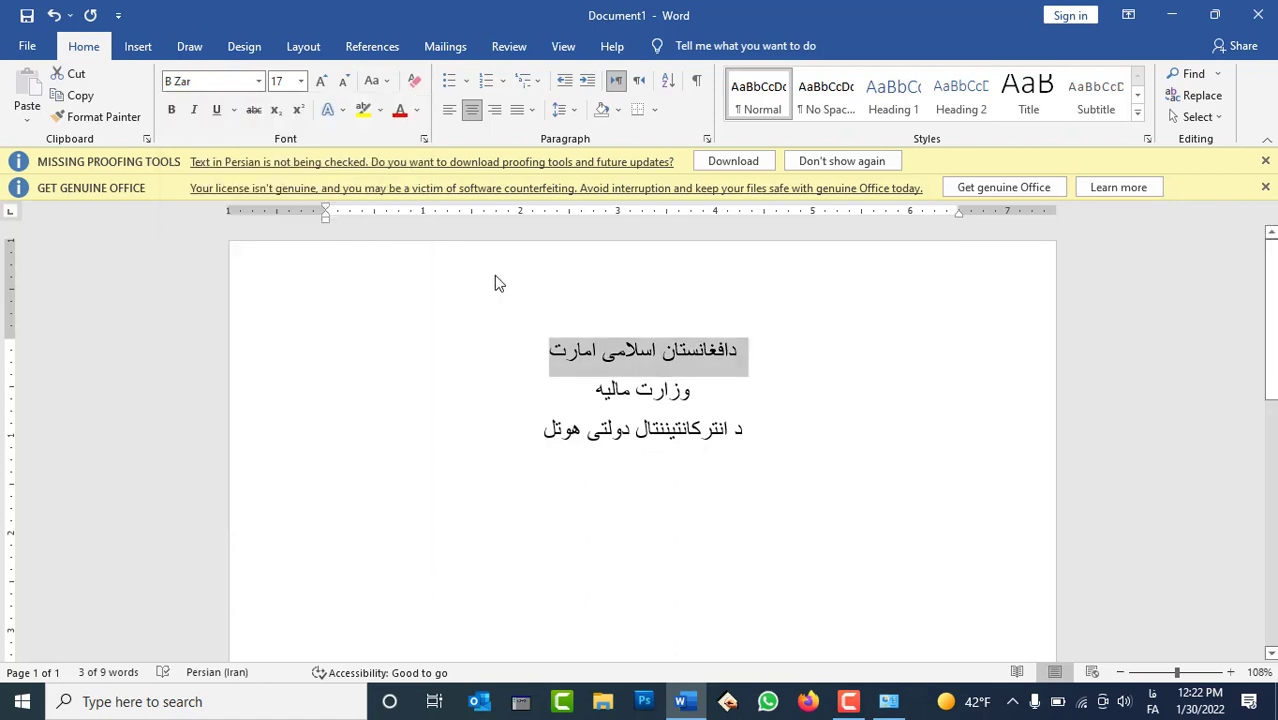
left_click(259, 81)
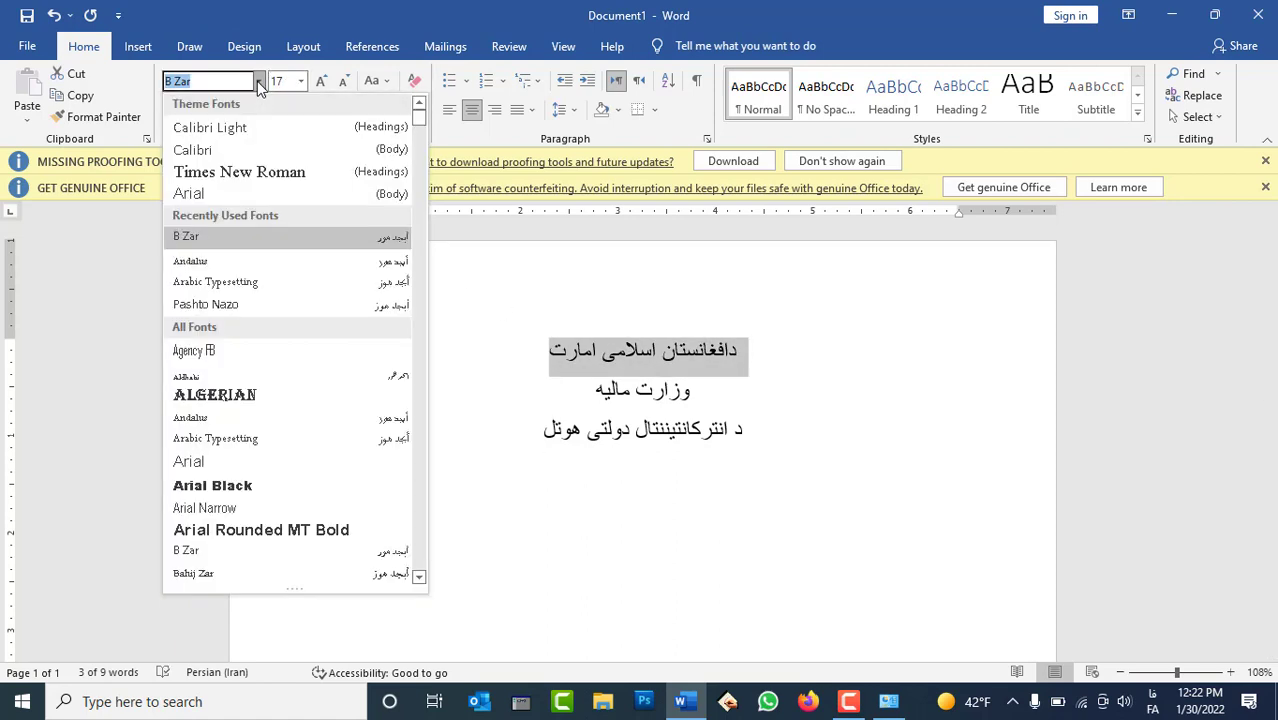
left_click(730, 332)
Minimize Word to refresh the desktop, and close the Fonts window
left_click(684, 703)
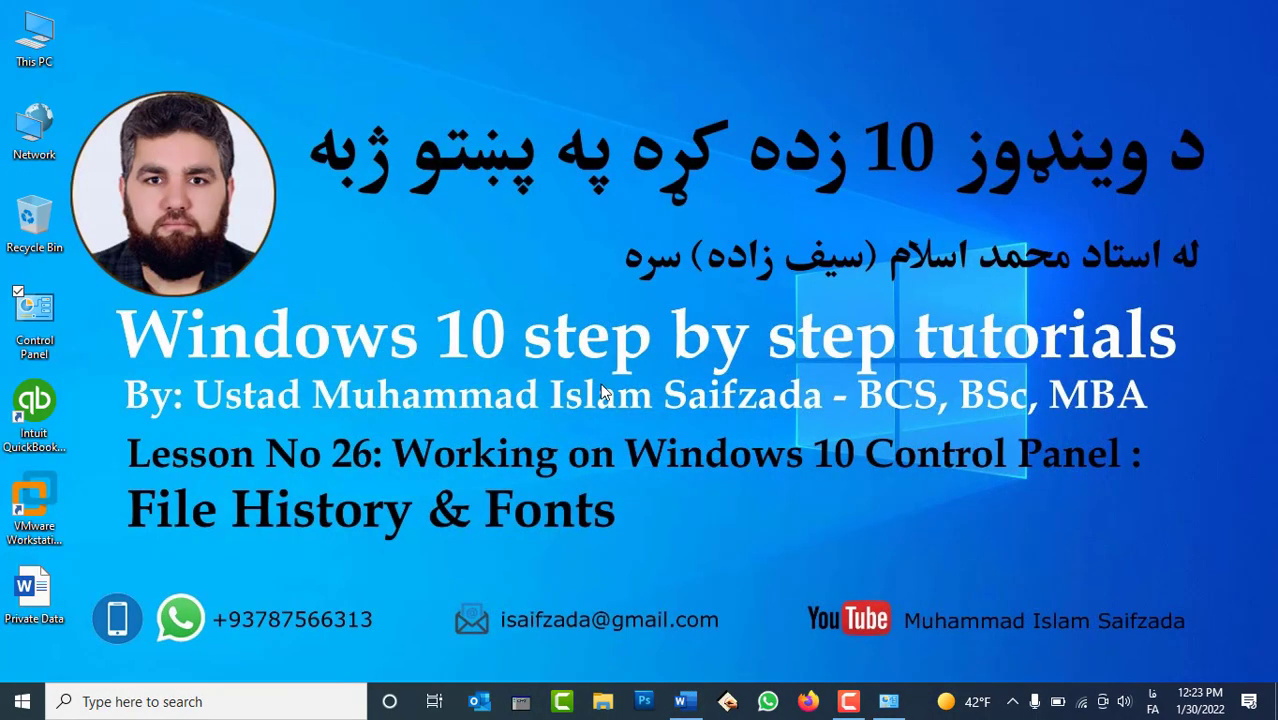
right_click(540, 104)
left_click(586, 157)
left_click(887, 701)
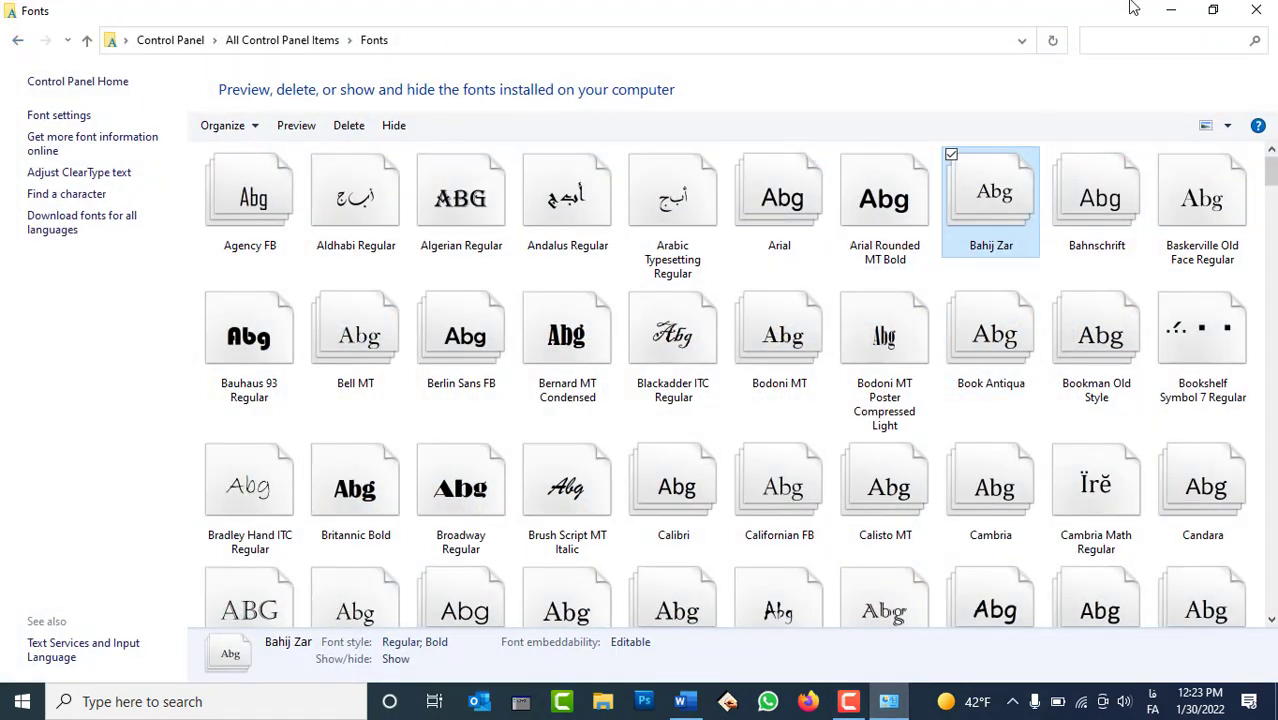
left_click(1256, 10)
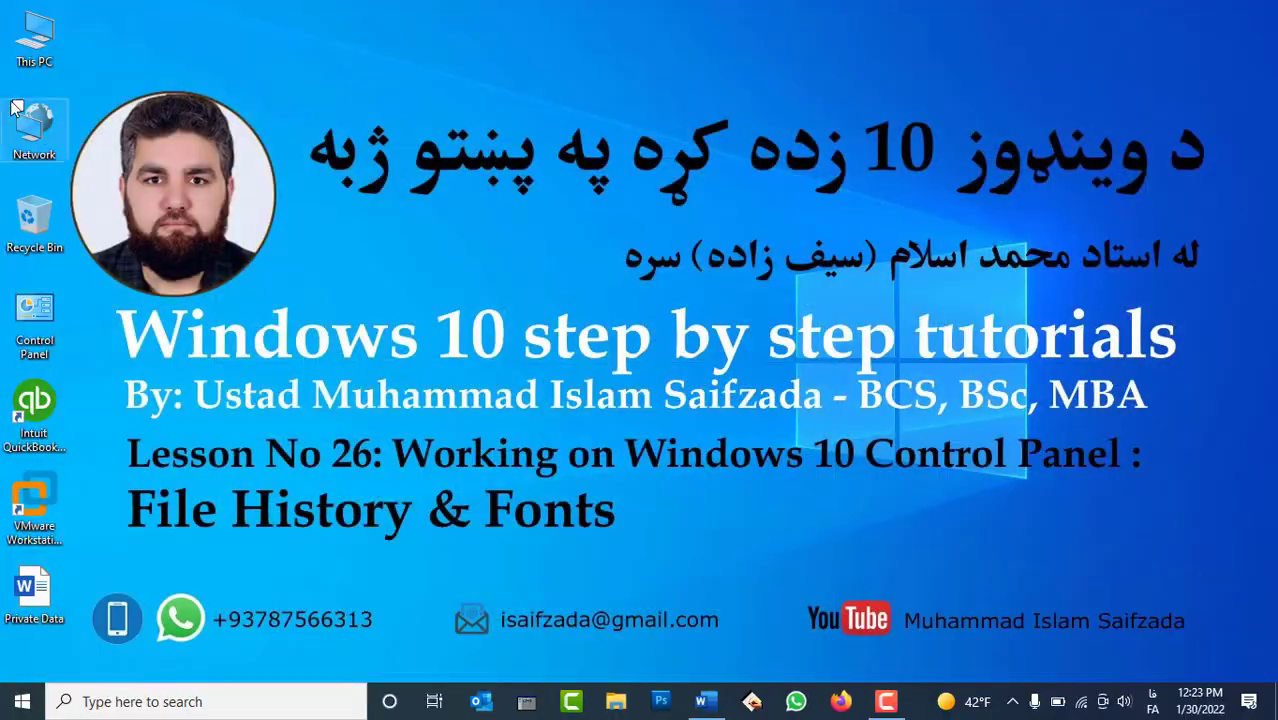
Open Local Disk (E:) from This PC
double_click(34, 36)
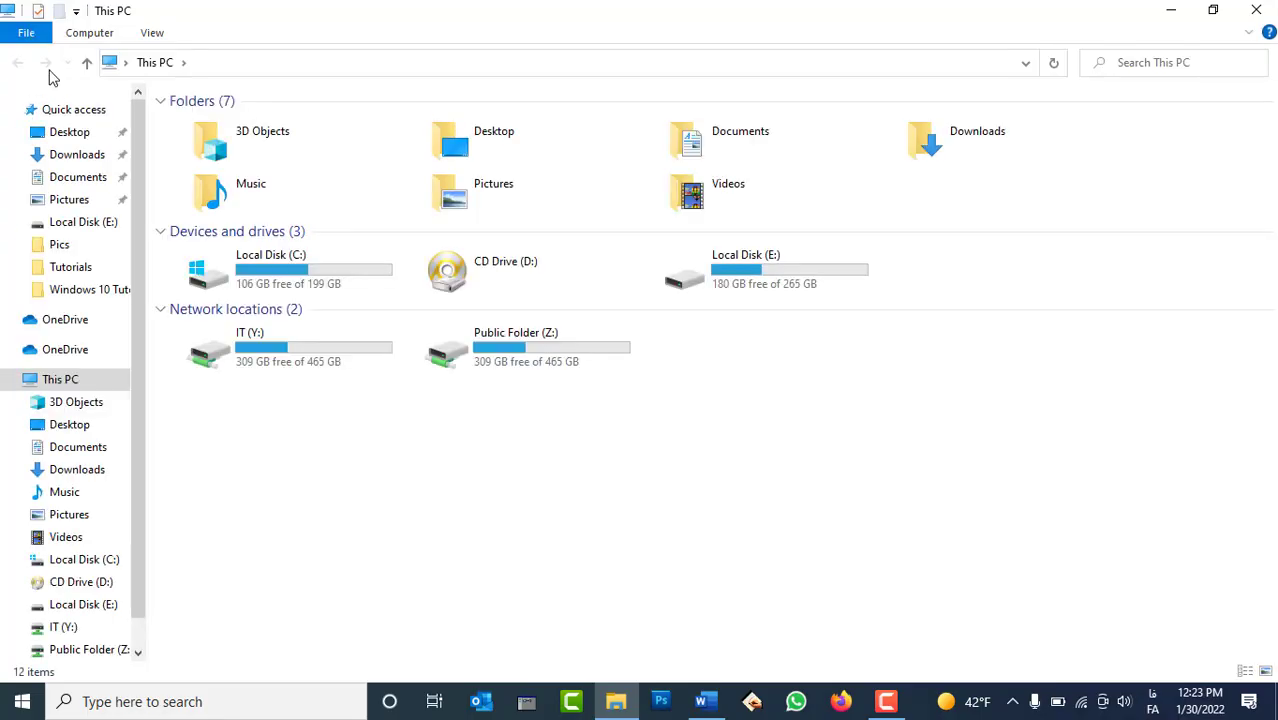
double_click(800, 284)
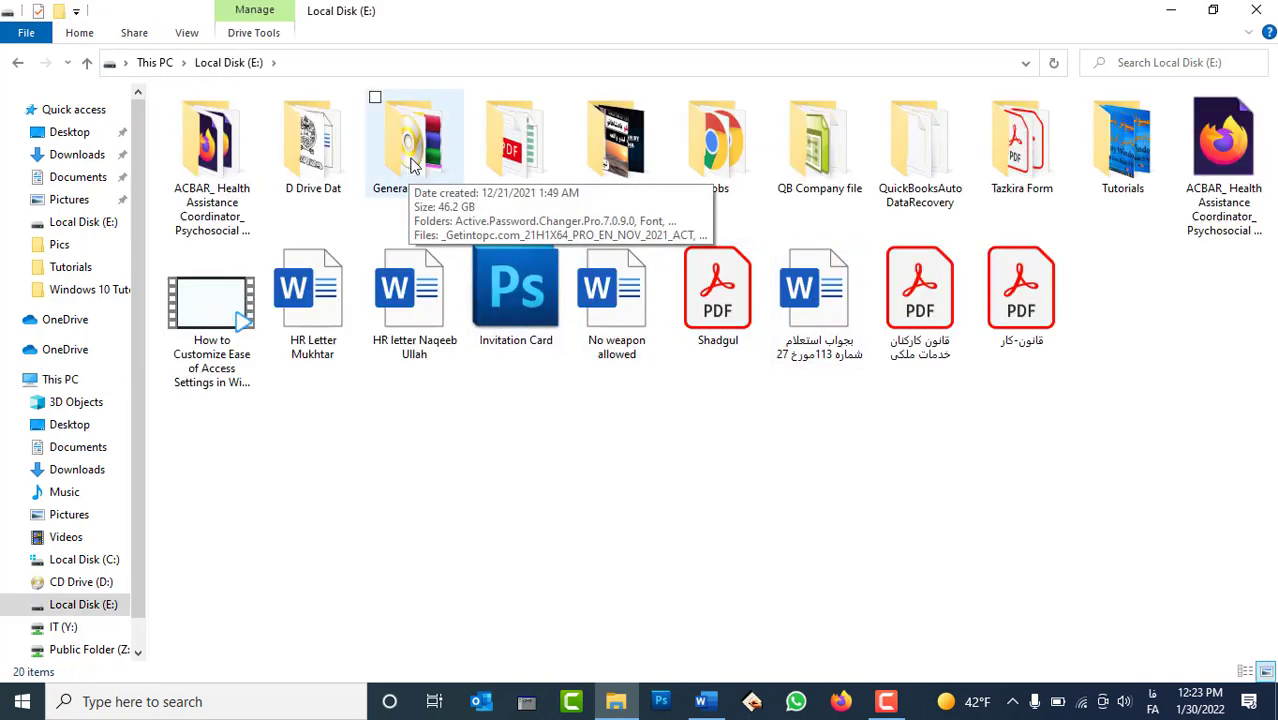
Browse to the فونت ها font folder inside General Software > Font > 384 Farsi Fonts new
double_click(410, 165)
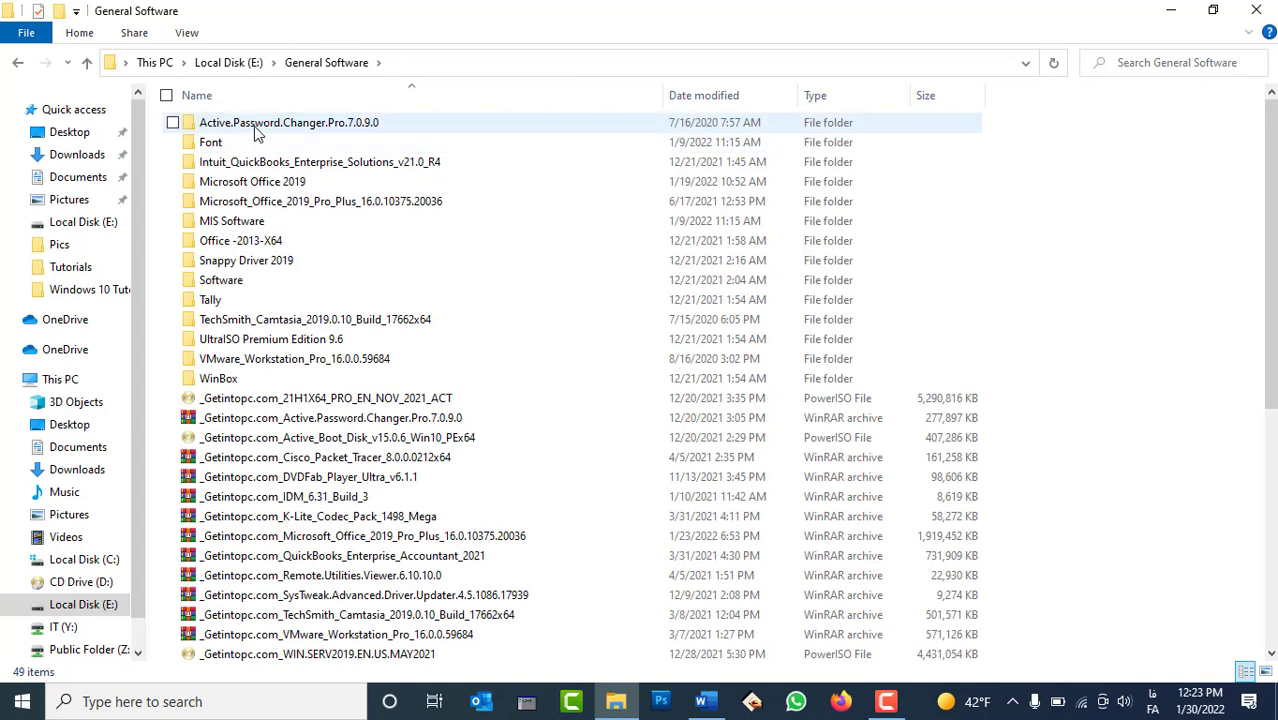
double_click(256, 124)
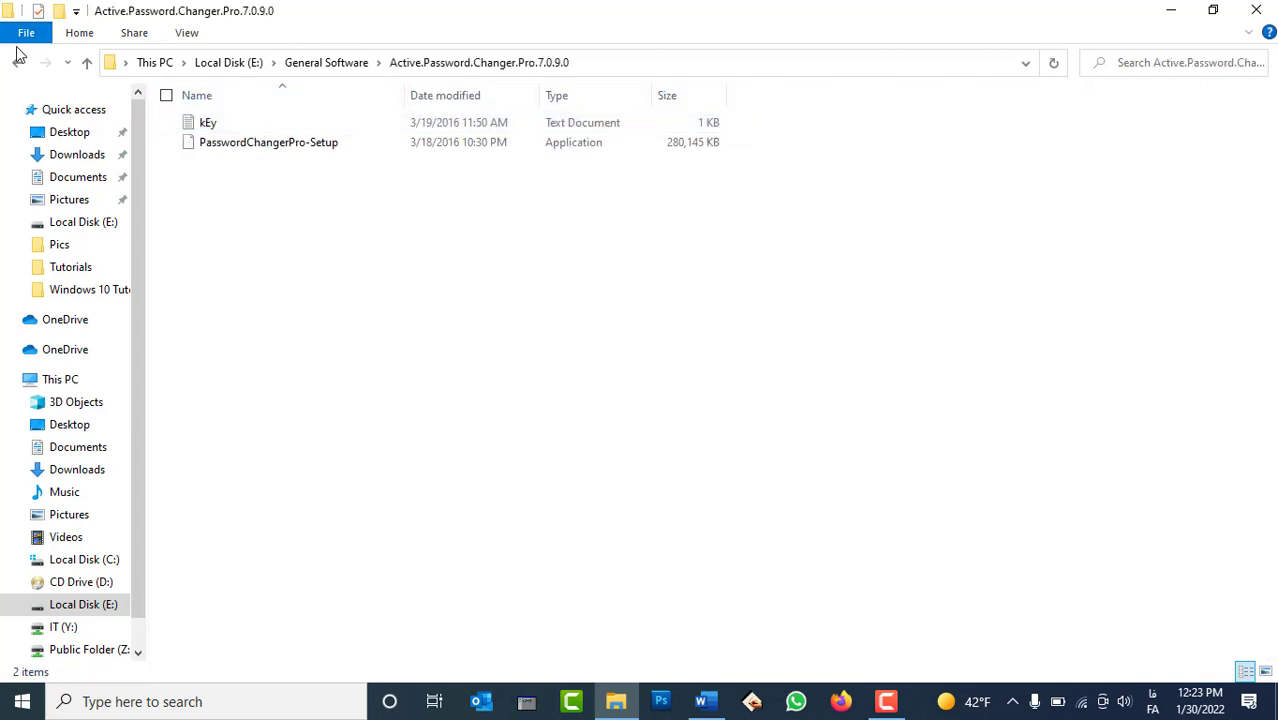
left_click(17, 62)
double_click(234, 142)
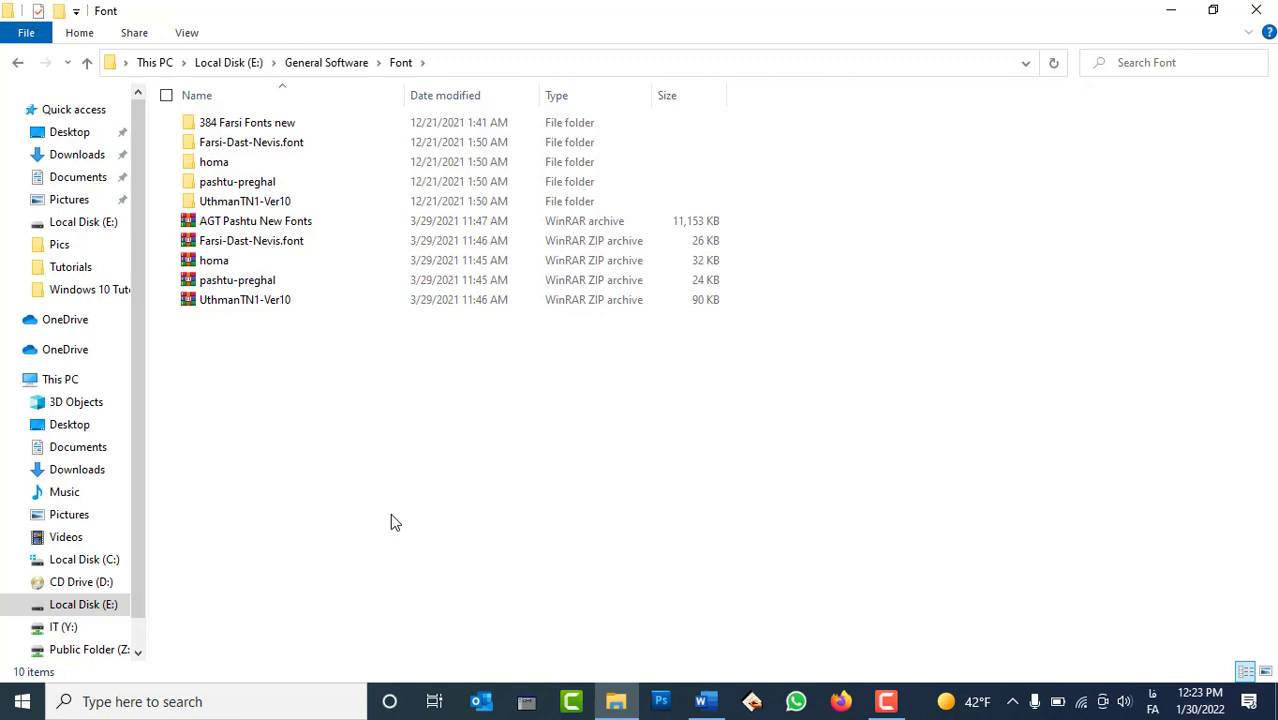
double_click(252, 128)
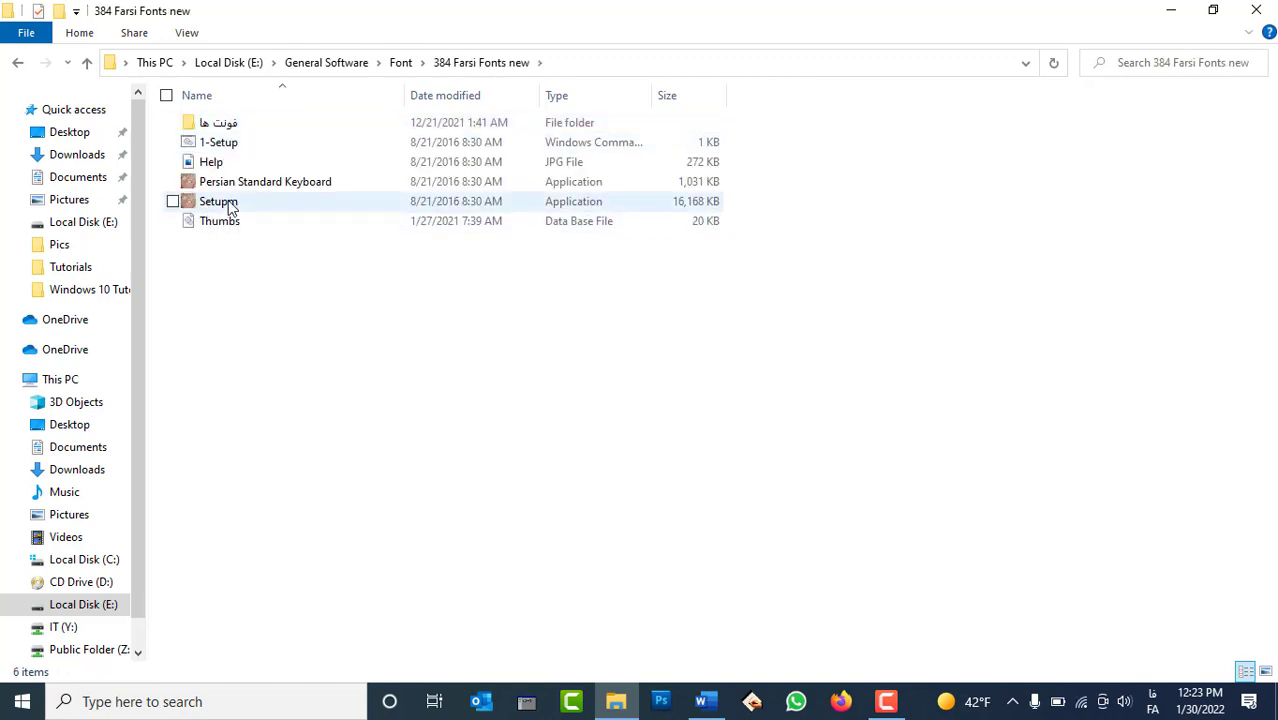
mouse_move(229, 205)
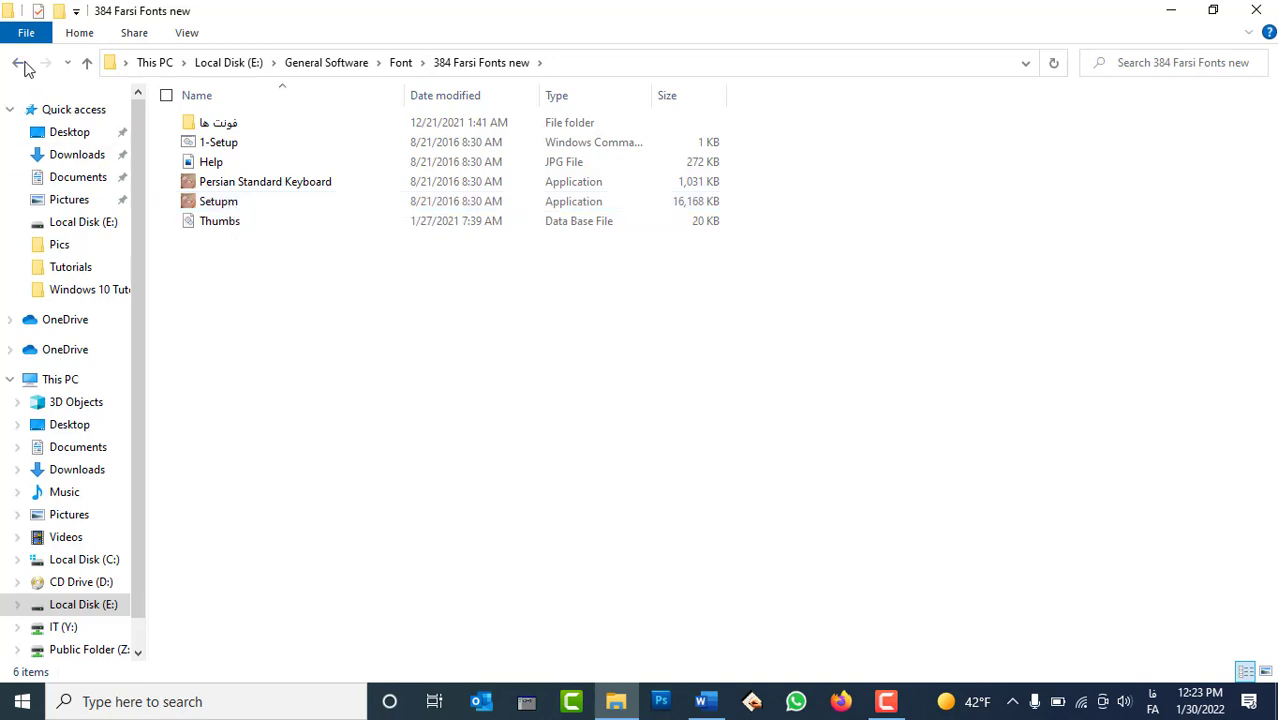
double_click(216, 126)
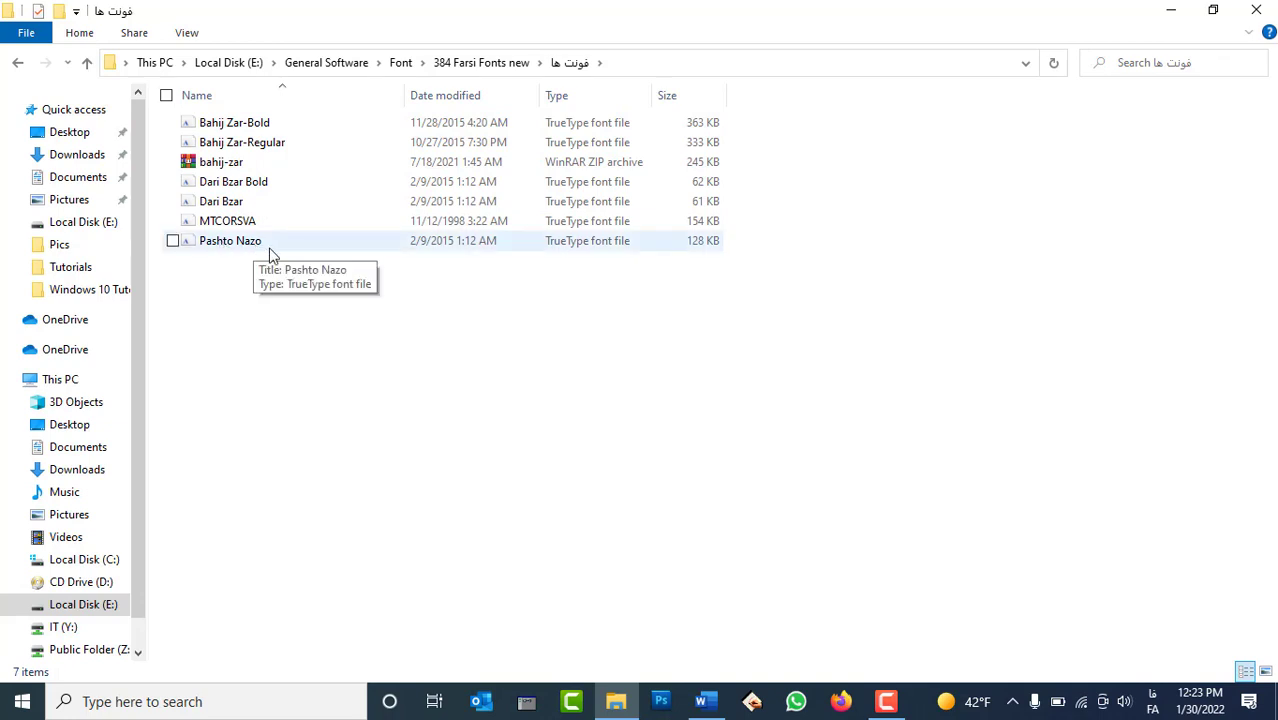
Install the Dari Bzar font file for all users
right_click(236, 204)
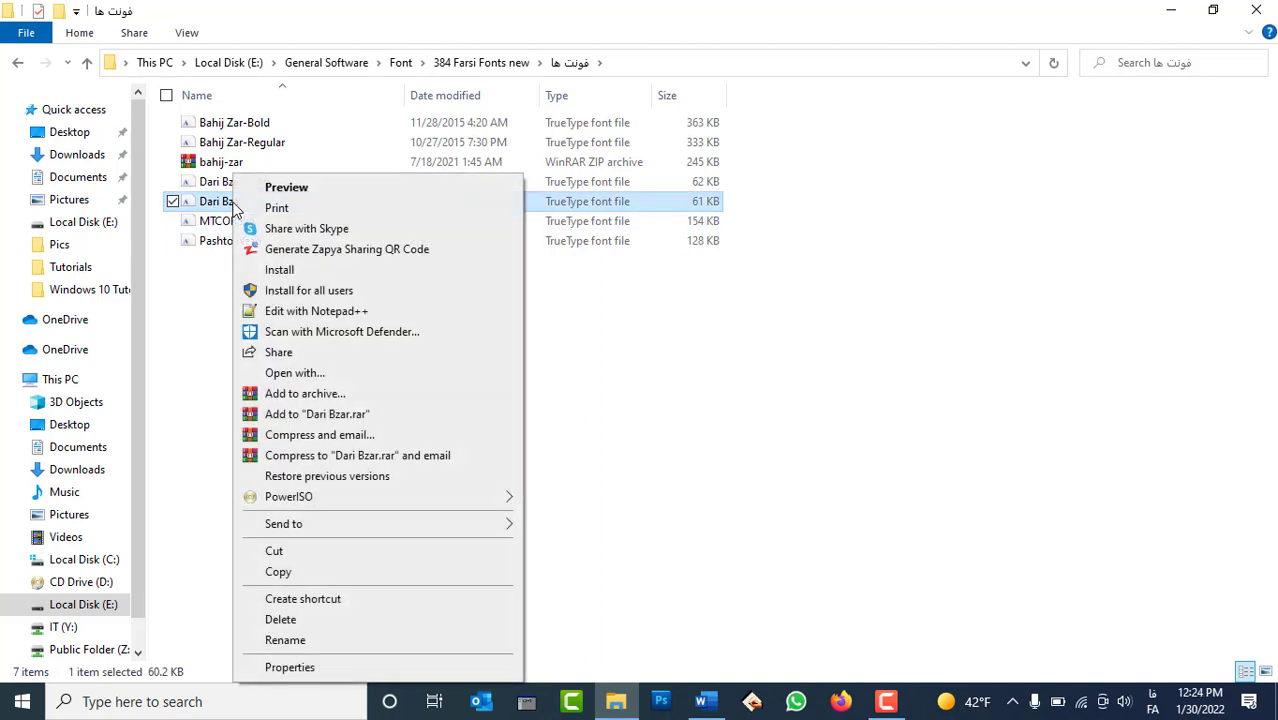
right_click(221, 204)
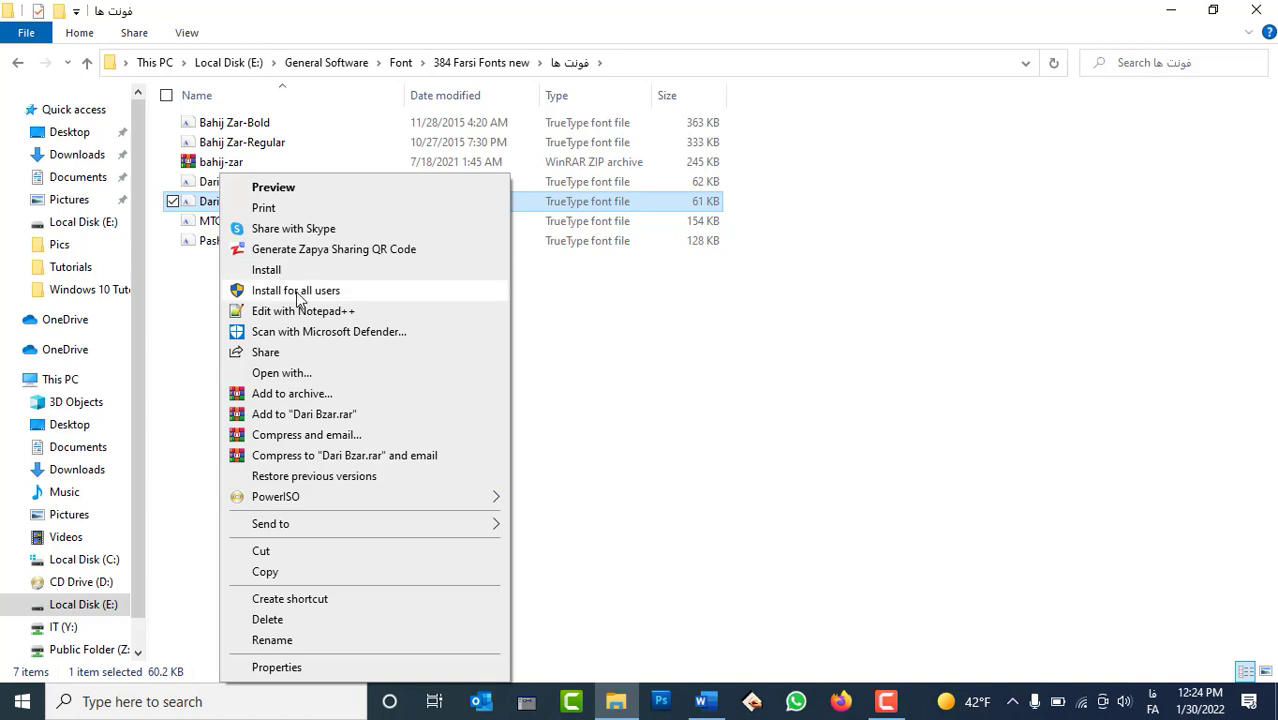
left_click(298, 292)
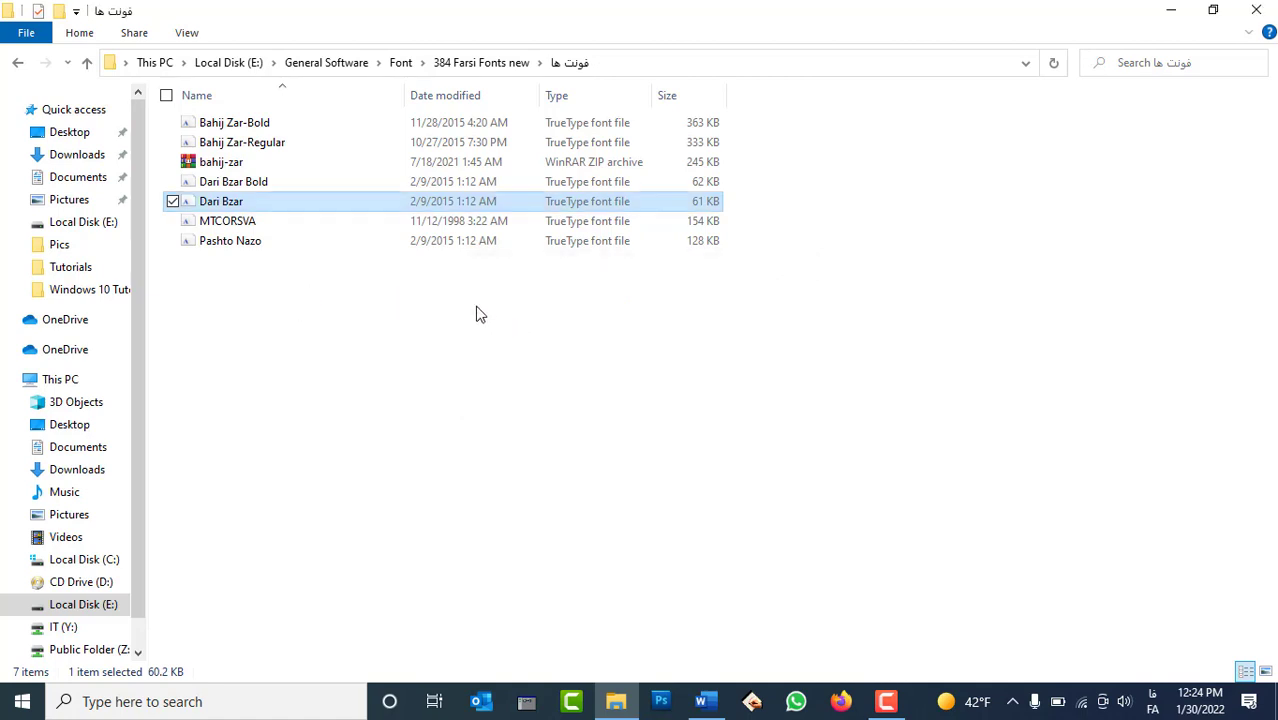
Copy the Bahij Zar-Bold and Bahij Zar-Regular font files and minimize the folder window
left_click(222, 124)
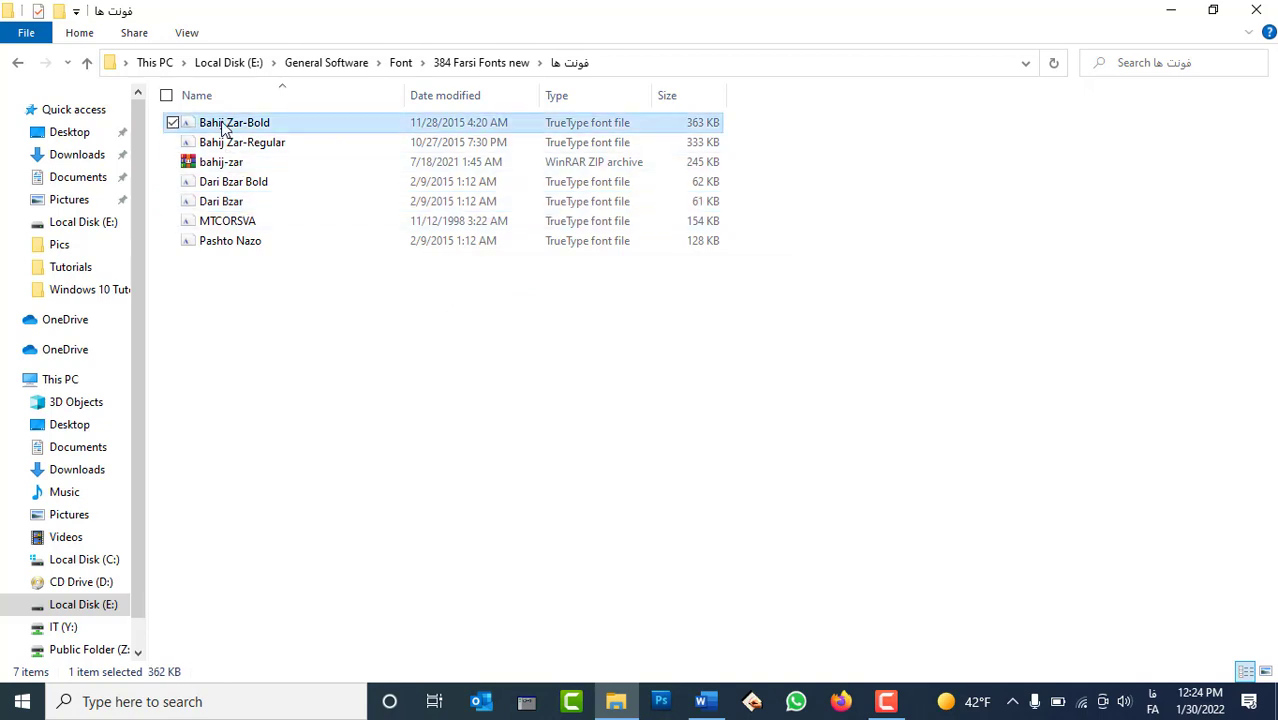
left_click(172, 142)
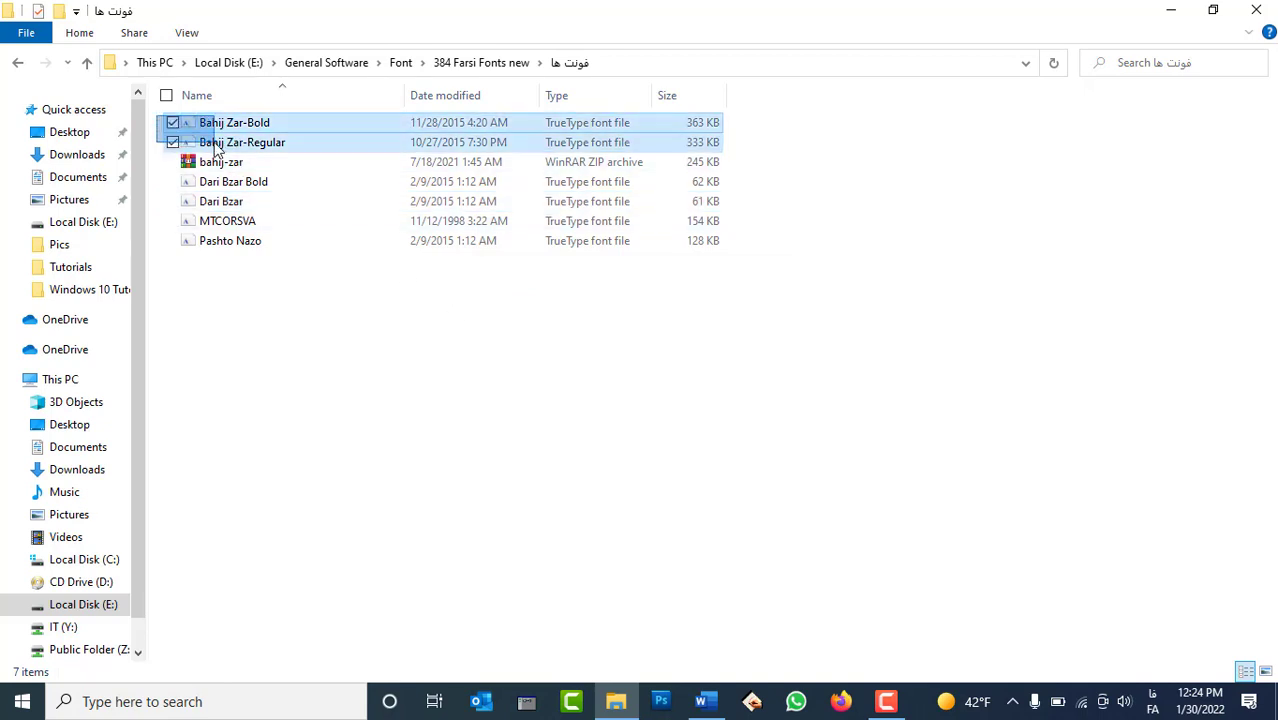
right_click(215, 144)
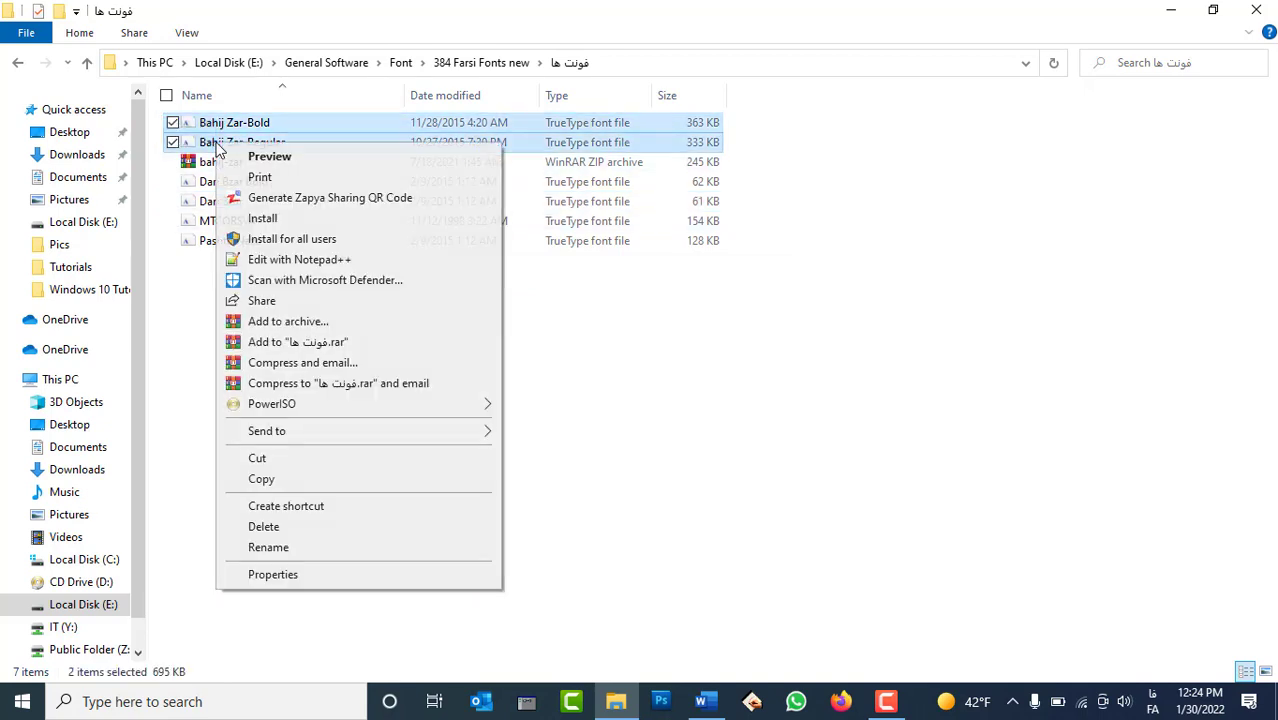
left_click(274, 480)
left_click(615, 703)
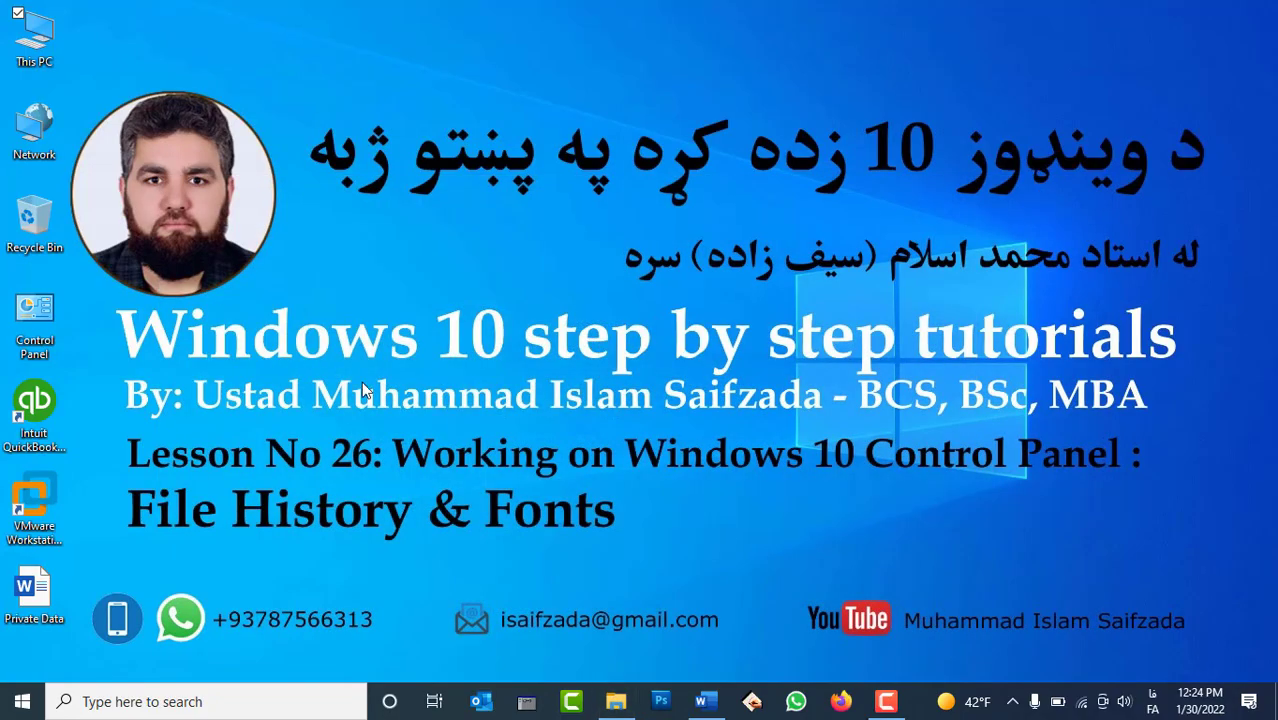
Open Fonts in Control Panel and paste the copied Bahij Zar font files there
double_click(41, 322)
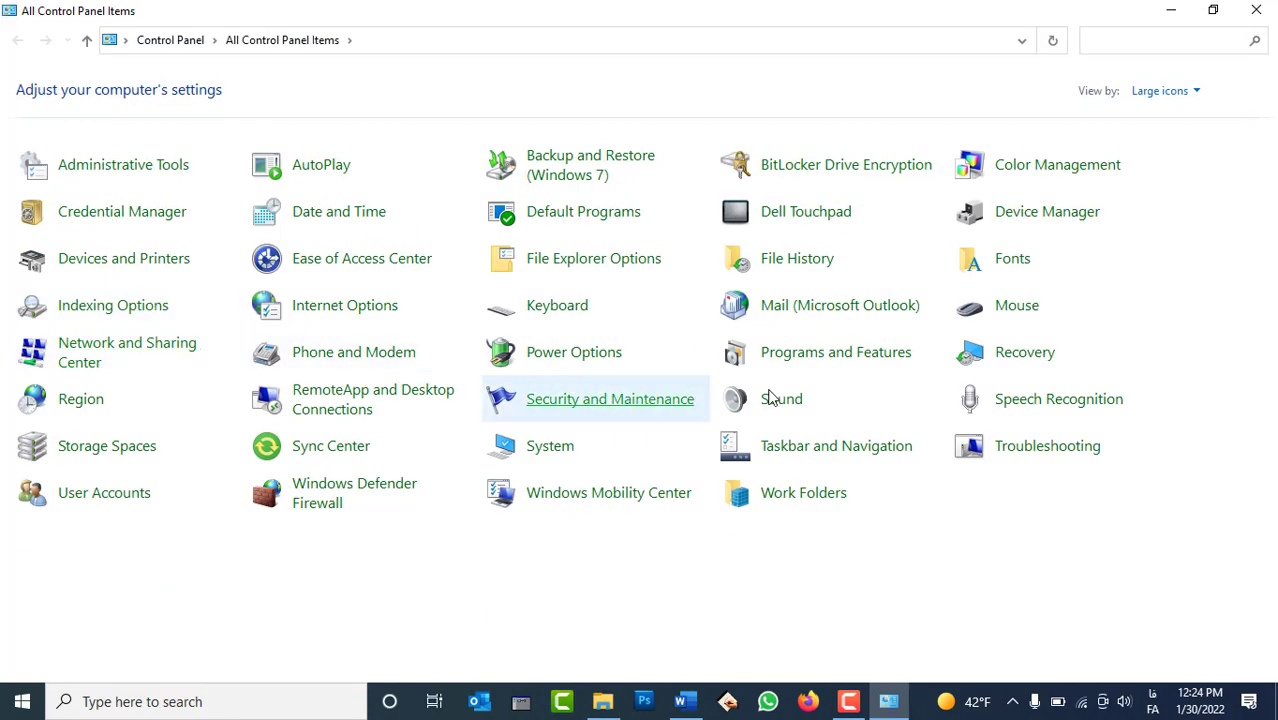
left_click(1017, 262)
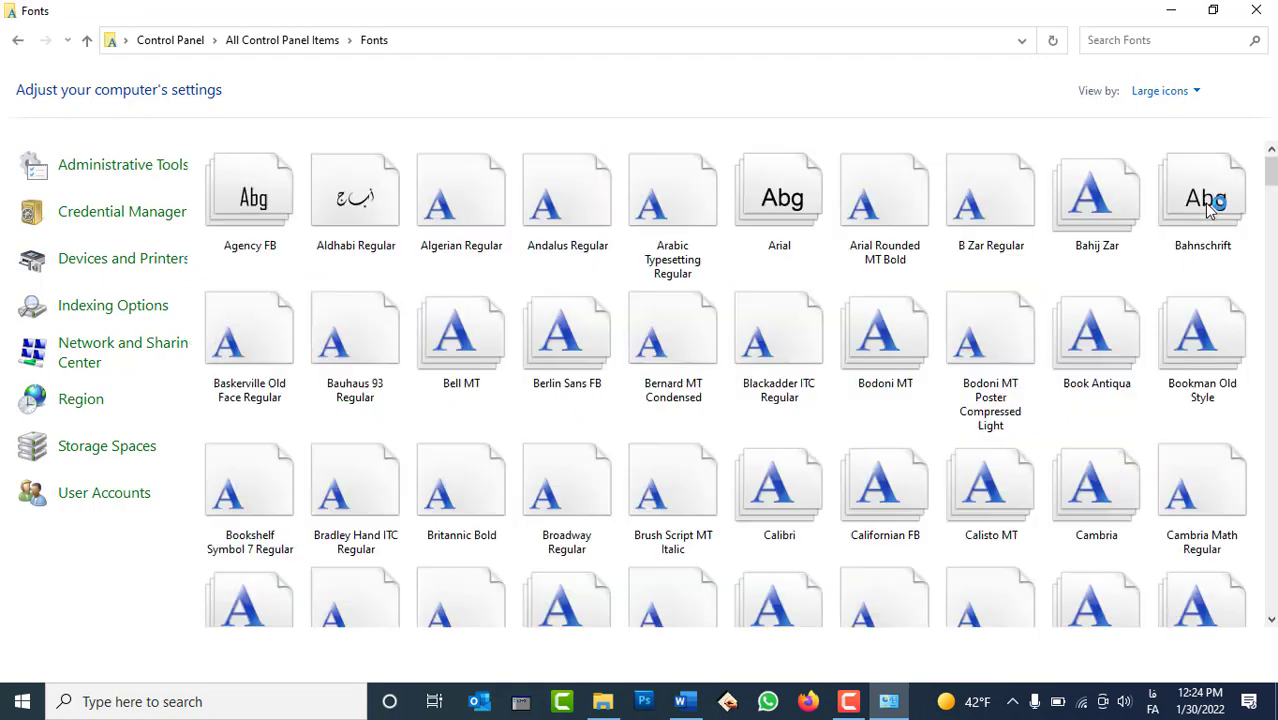
right_click(1252, 279)
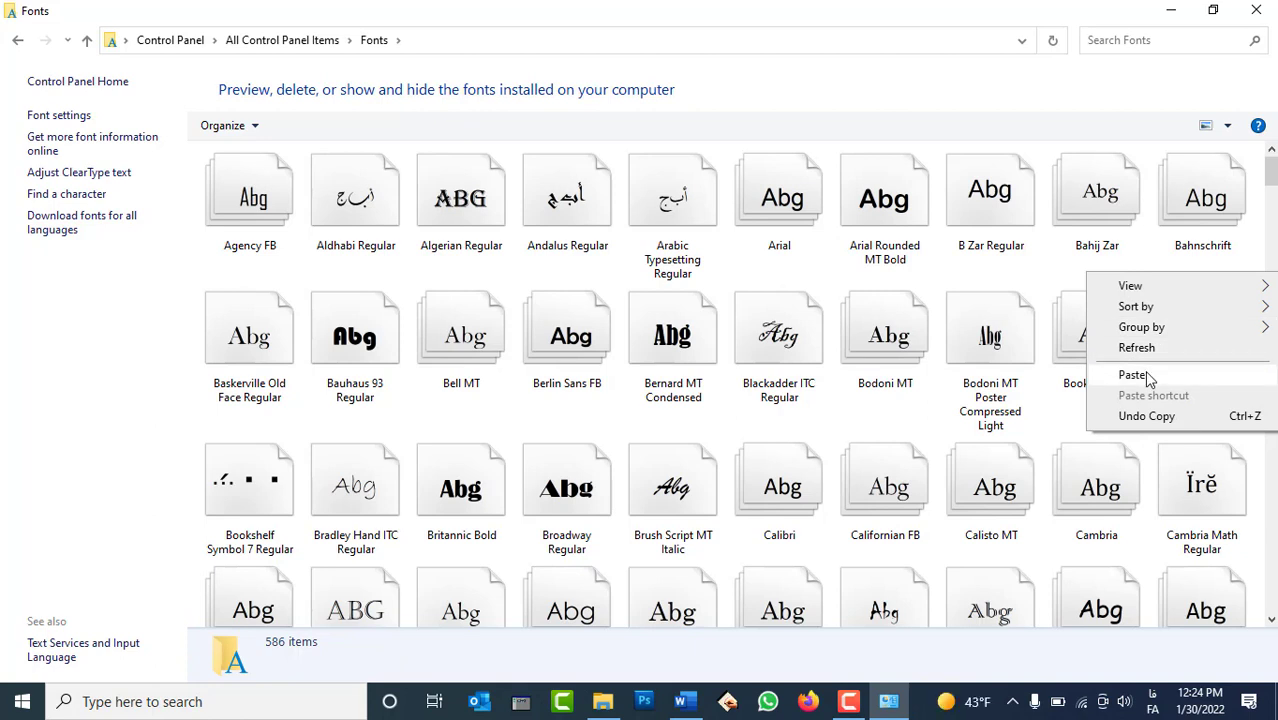
left_click(1134, 375)
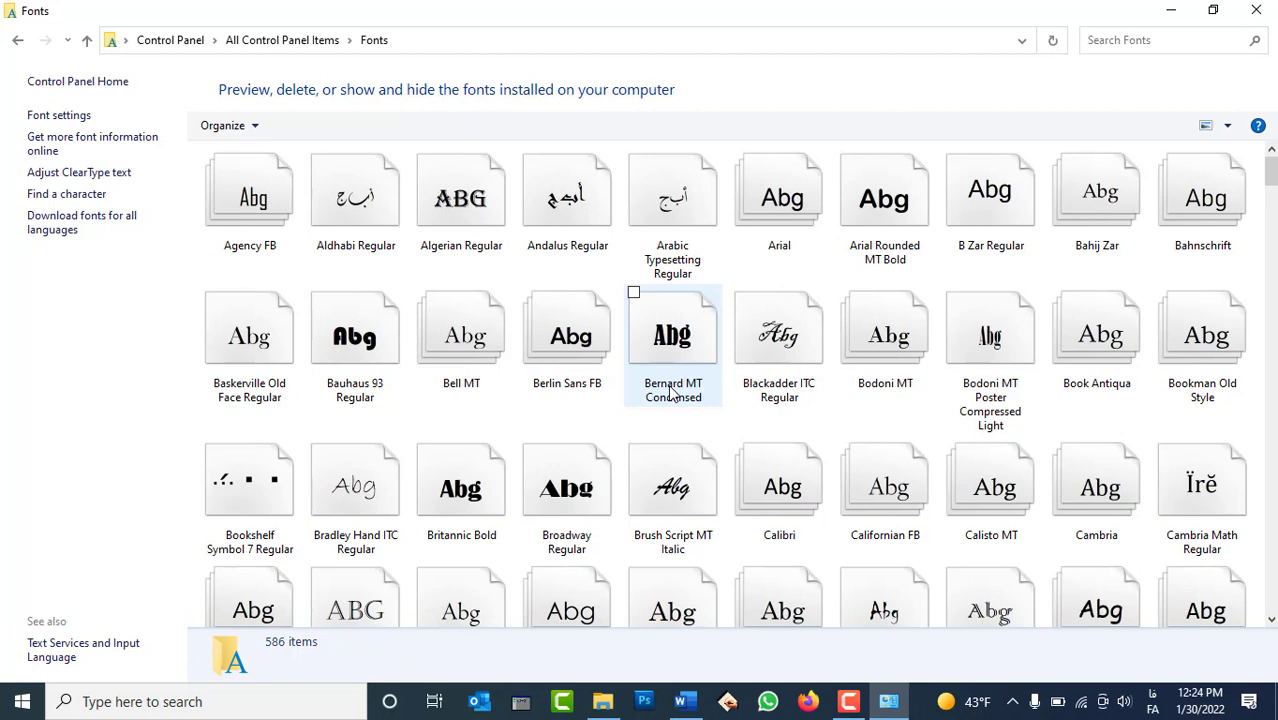
View the actions available for the Arabic Typesetting font, including deletion, and close the Fonts window
right_click(659, 199)
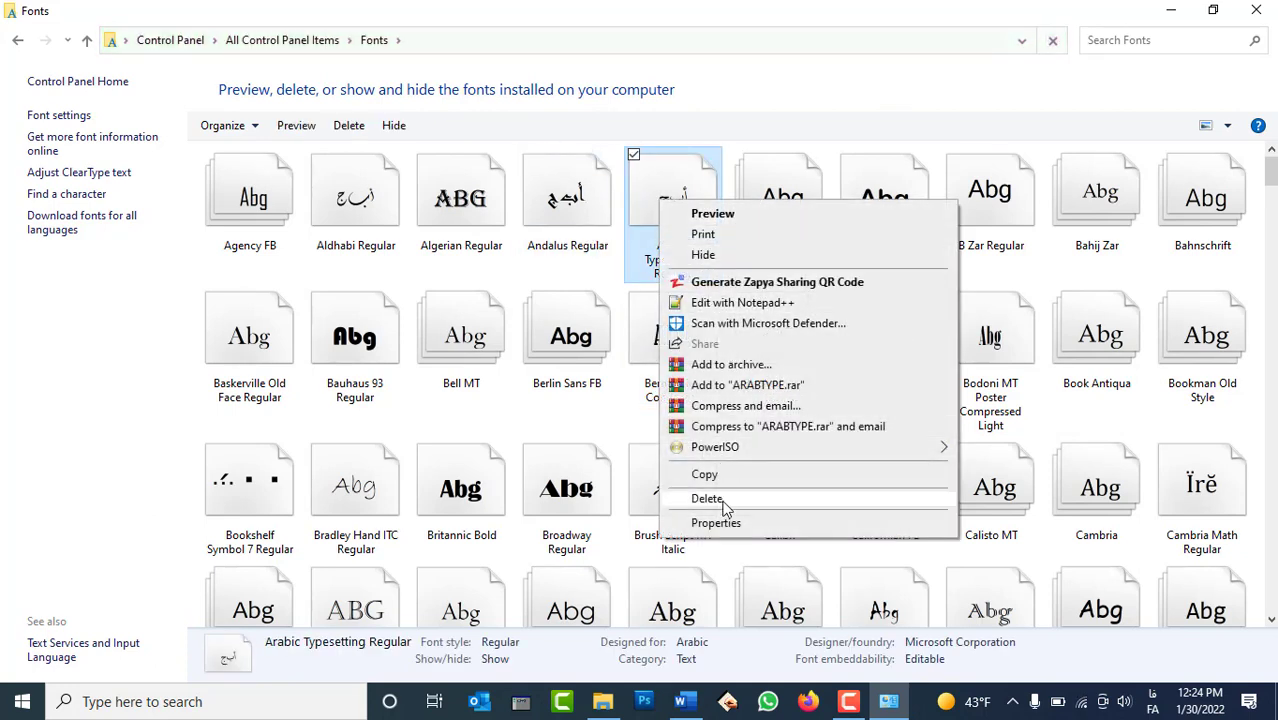
left_click(1258, 6)
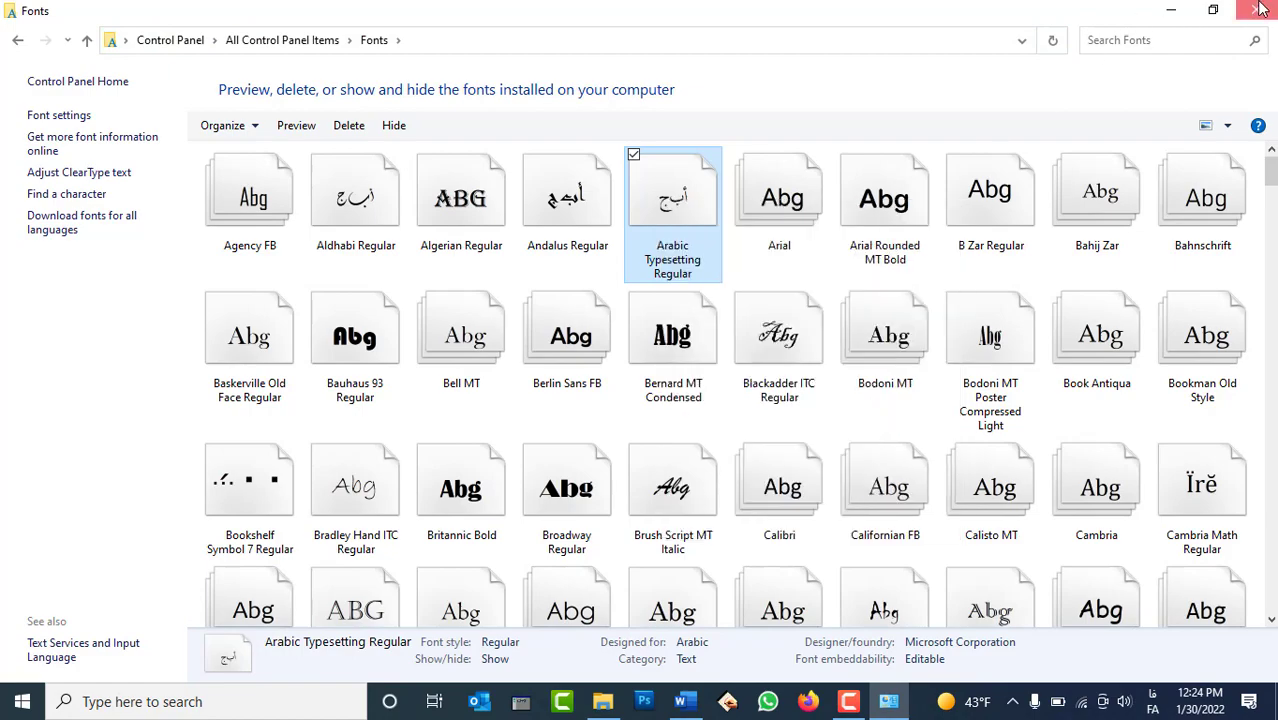
left_click(1260, 8)
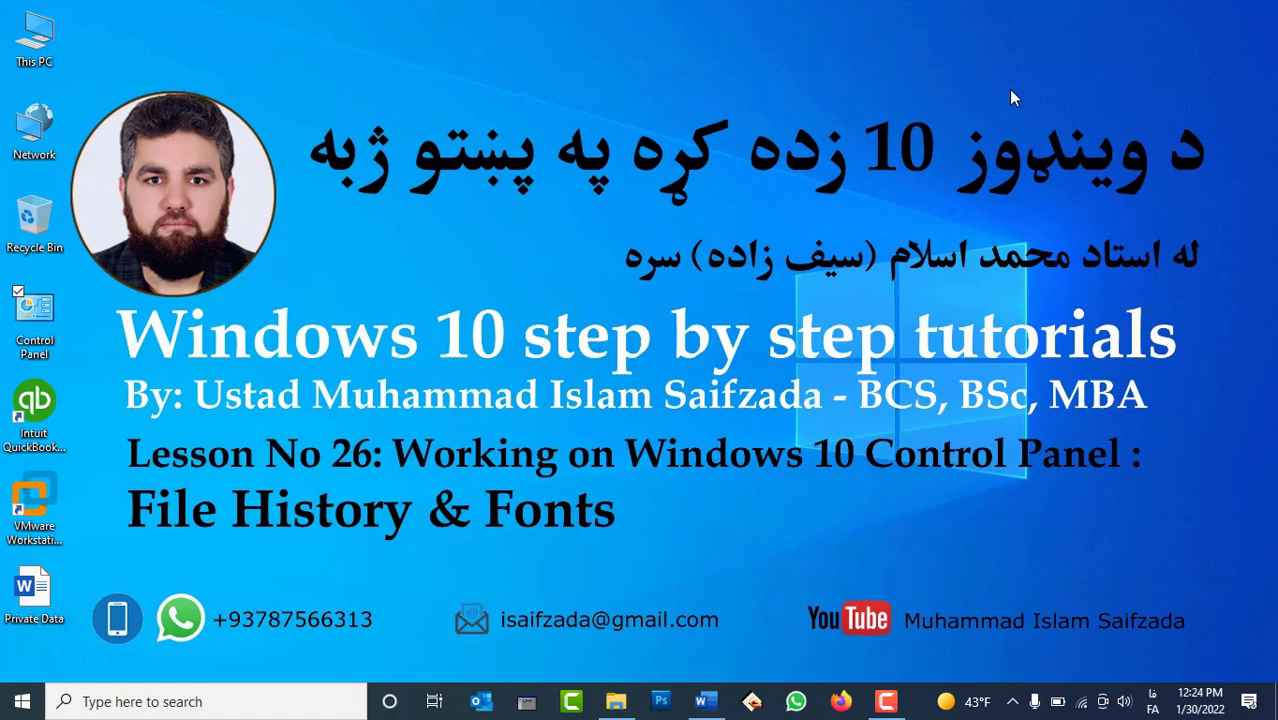
Bring up the Control Panel items again and open the Mouse properties
left_click(695, 705)
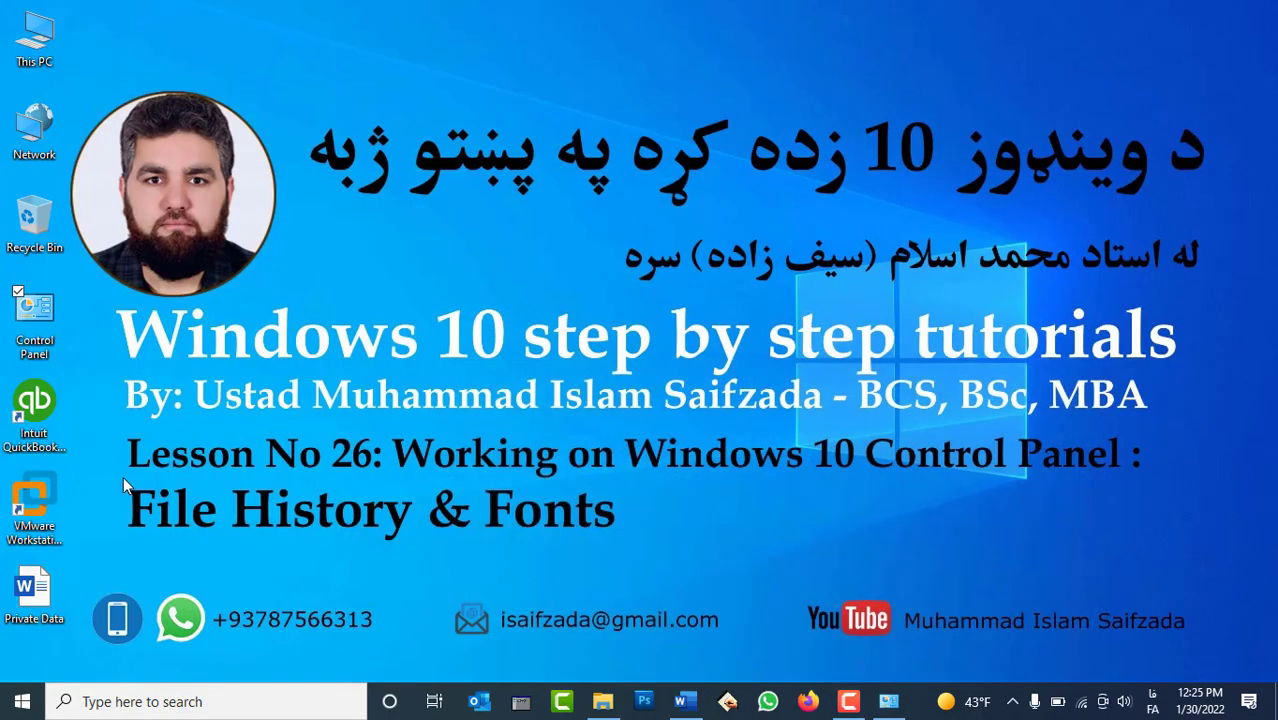
left_click_drag(123, 476, 493, 503)
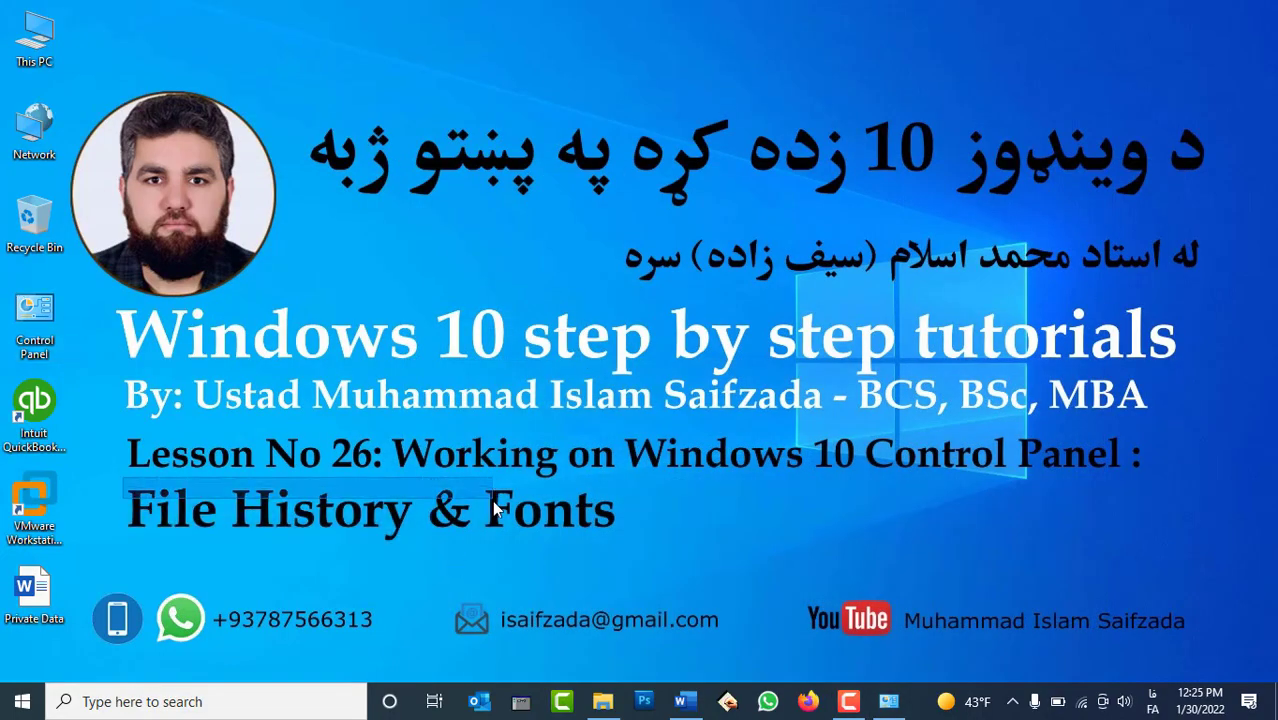
left_click(888, 701)
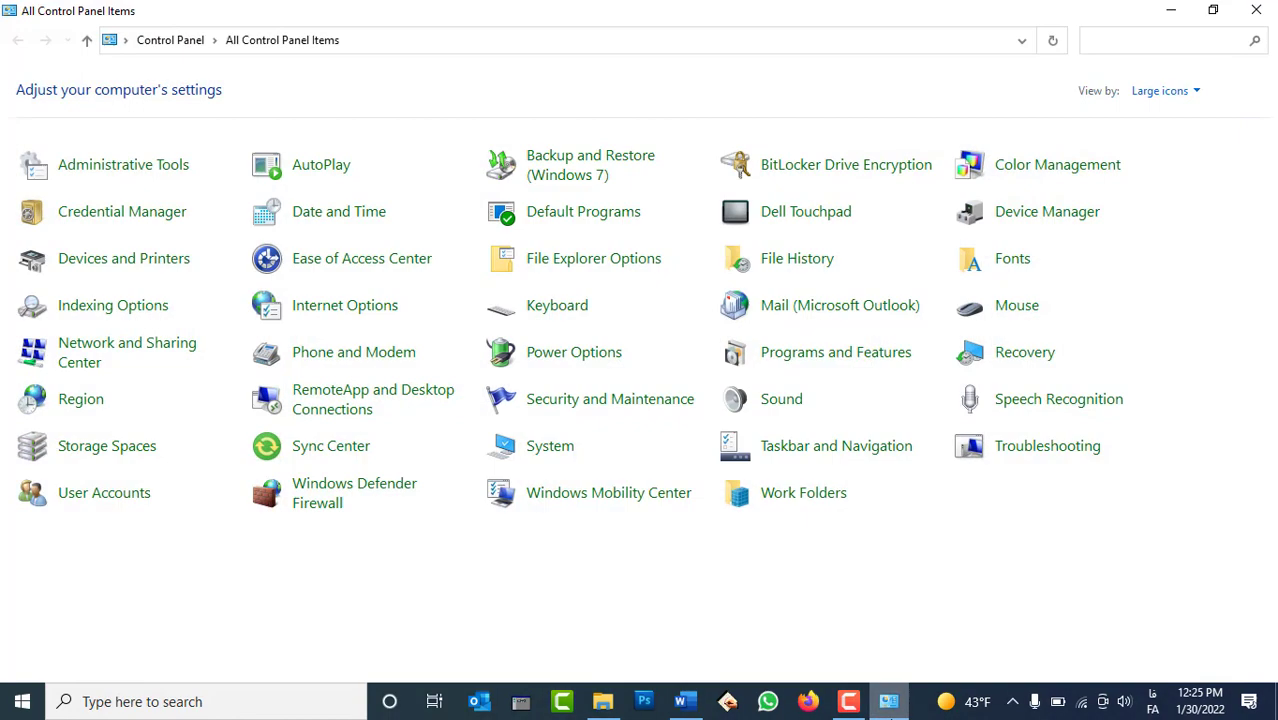
left_click(1015, 320)
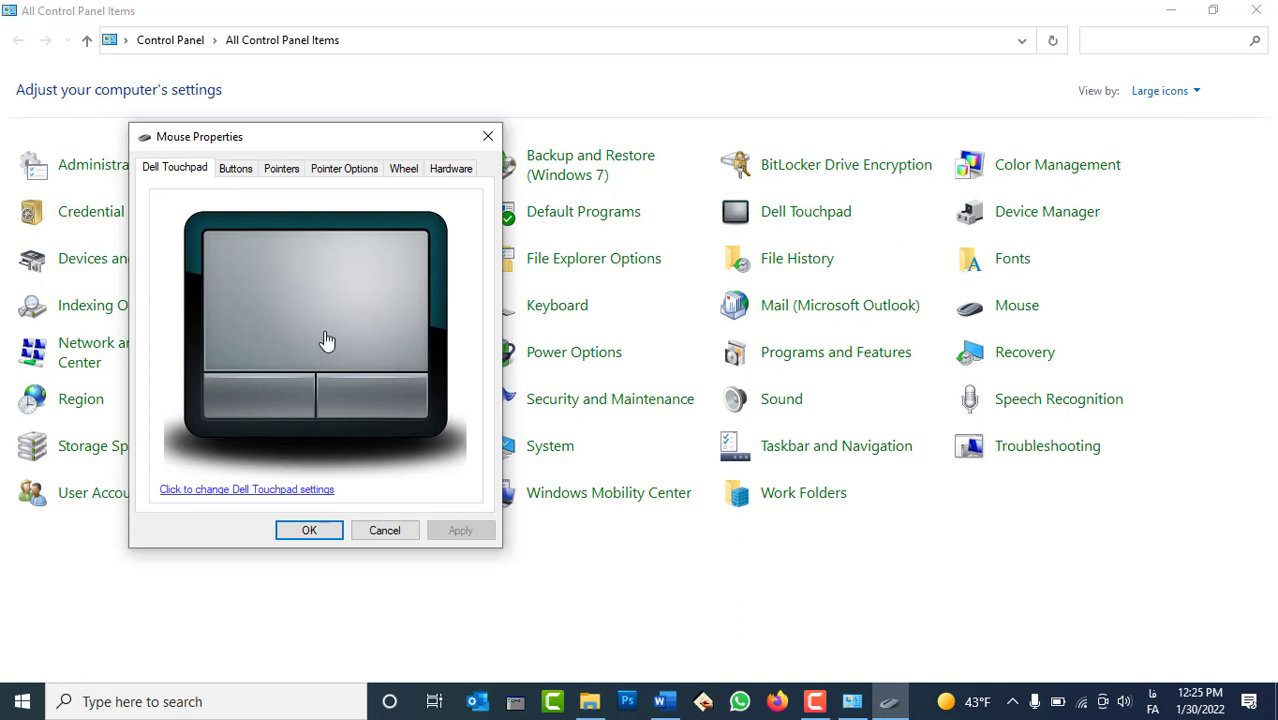
Enable switching of the primary and secondary buttons in the mouse button configuration
left_click(228, 174)
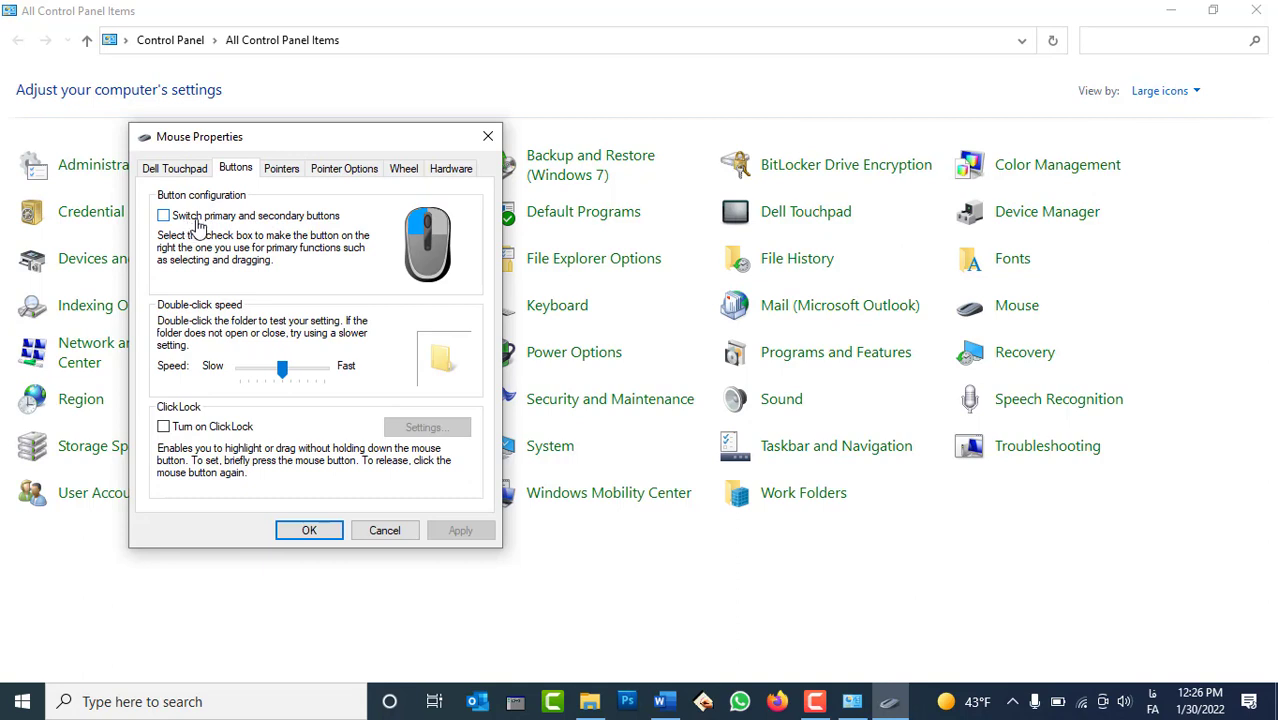
left_click(294, 218)
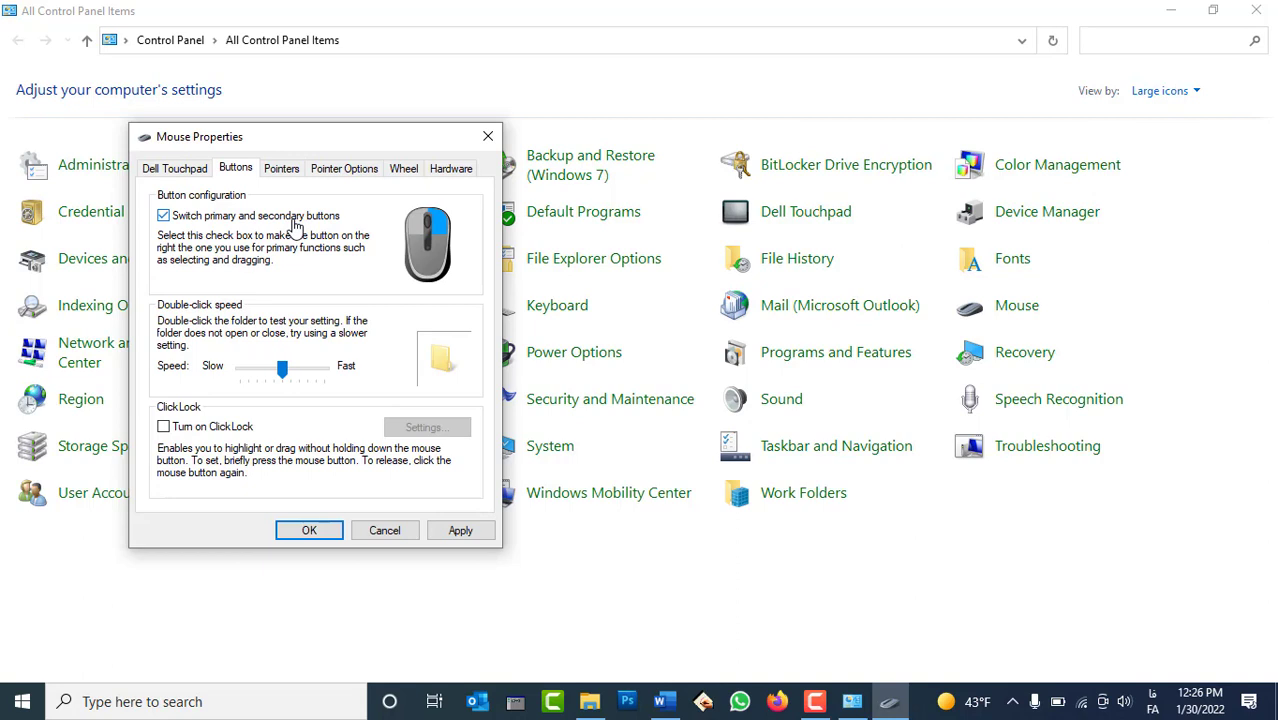
key("Return")
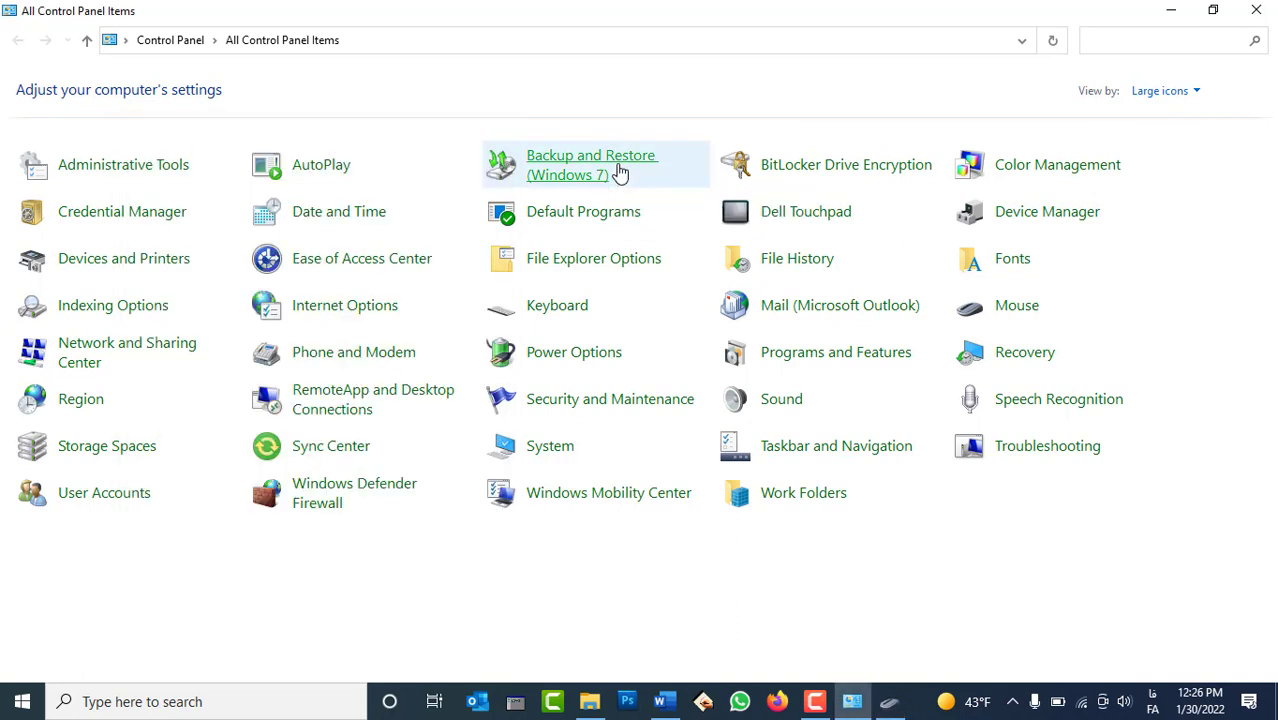
Test the swapped mouse buttons by opening and closing Backup and Restore (Windows 7) and calling up the desktop's context menu
left_click(618, 172)
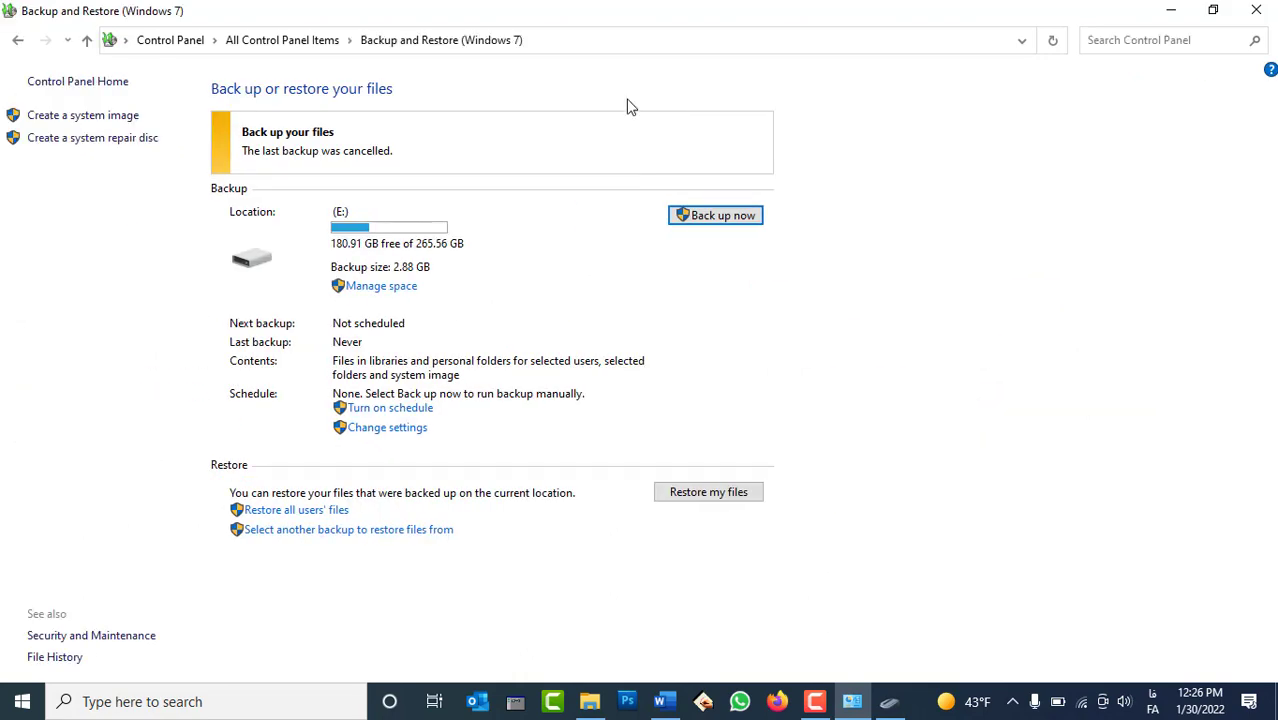
left_click(1256, 10)
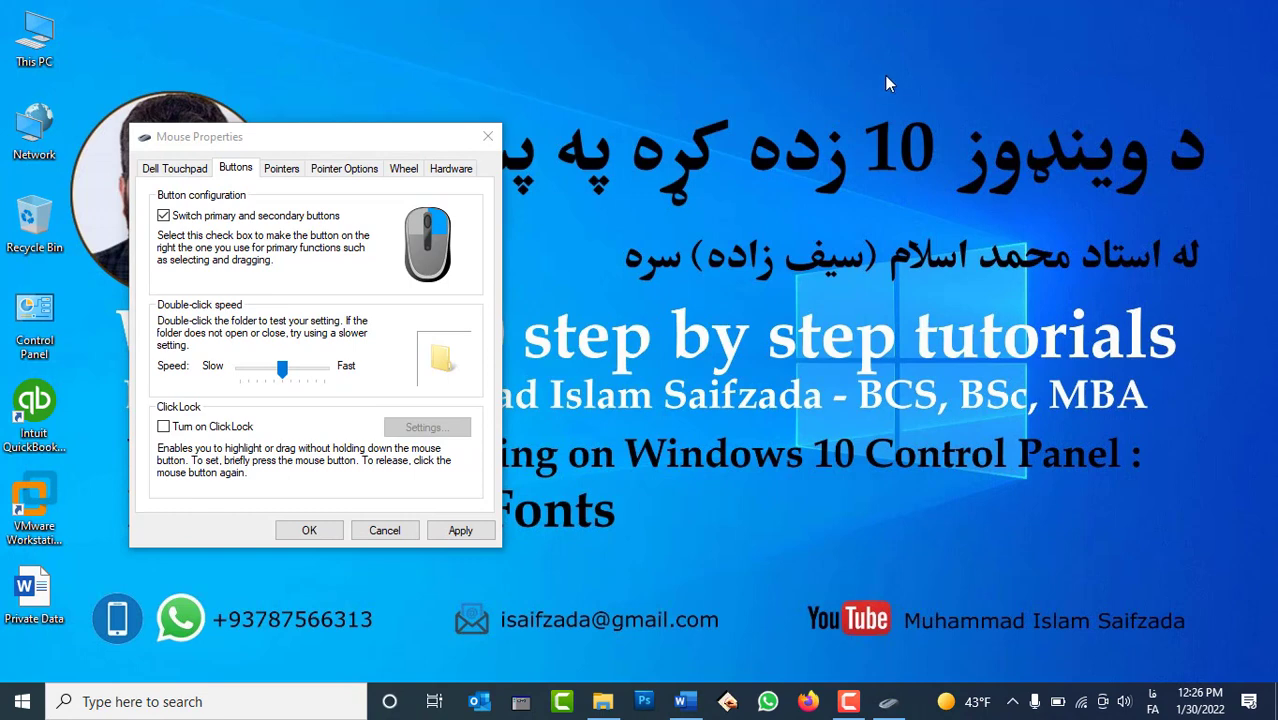
right_click(900, 43)
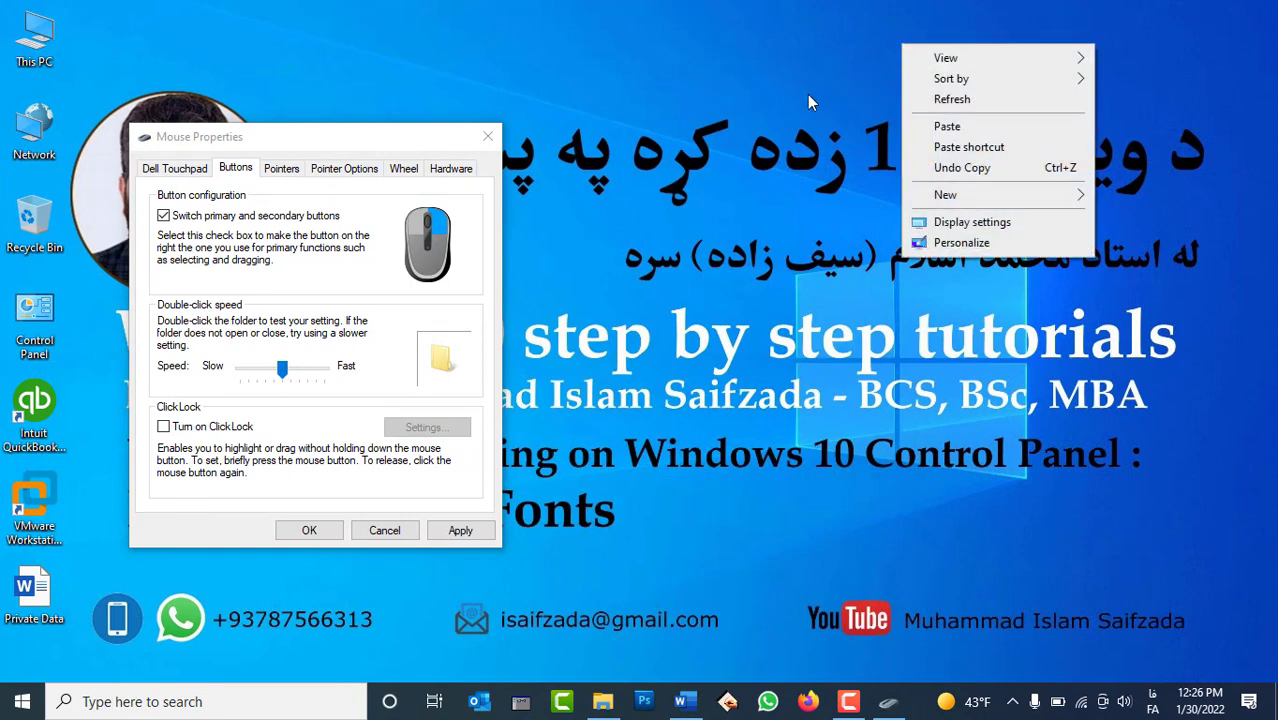
Turn off switching of the primary and secondary buttons, and test the mouse by refreshing the desktop
left_click(320, 222)
left_click(286, 217)
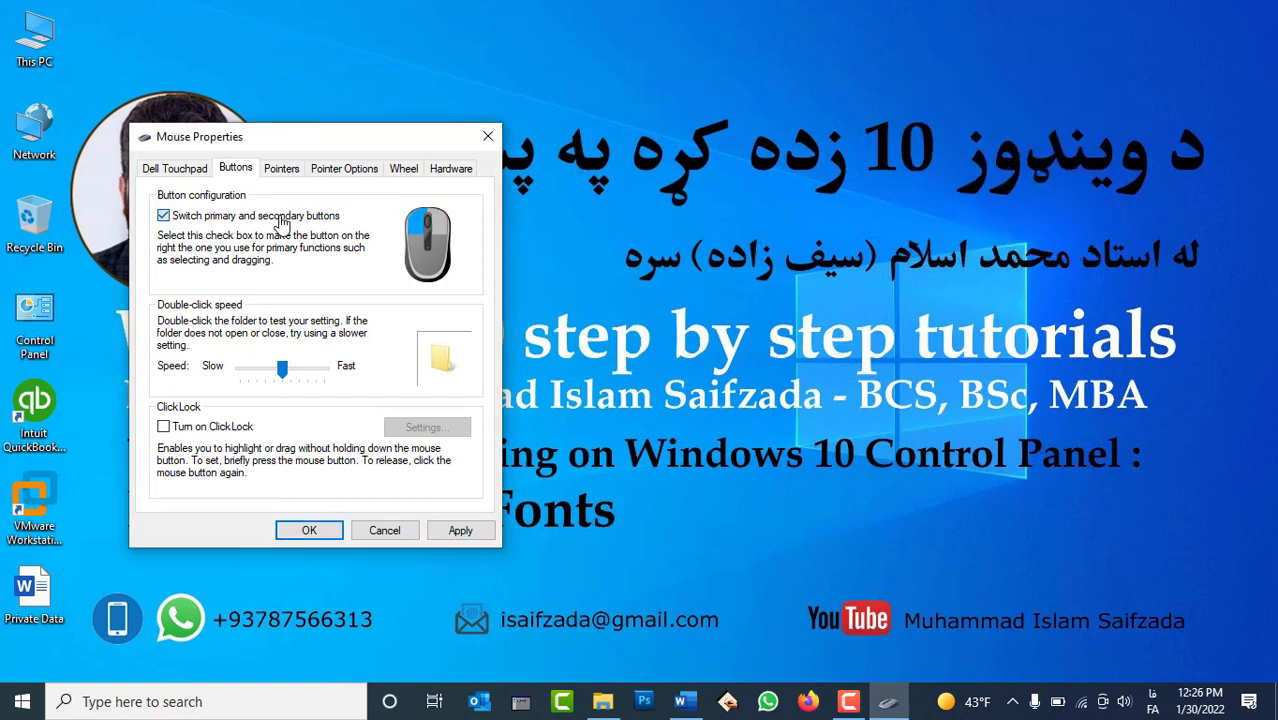
right_click(992, 93)
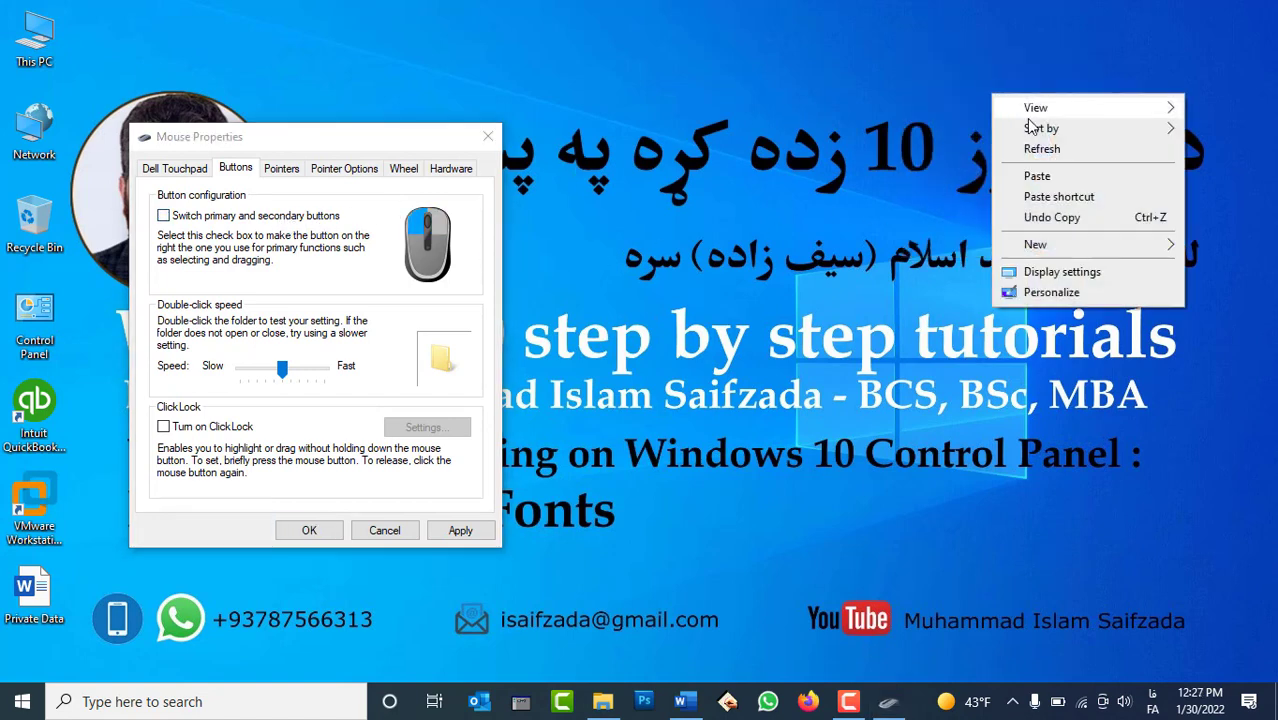
left_click(1031, 150)
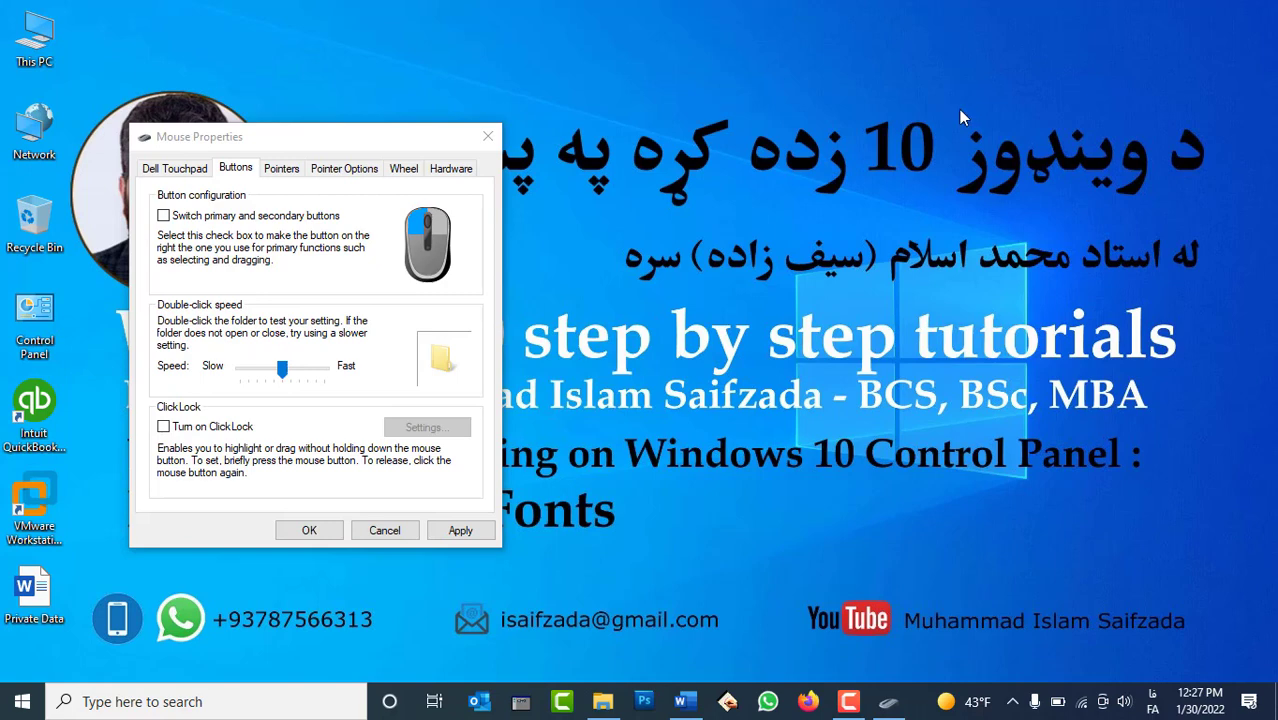
Toggle the primary and secondary button switch on and off again, and apply the mouse settings with it off
left_click(331, 224)
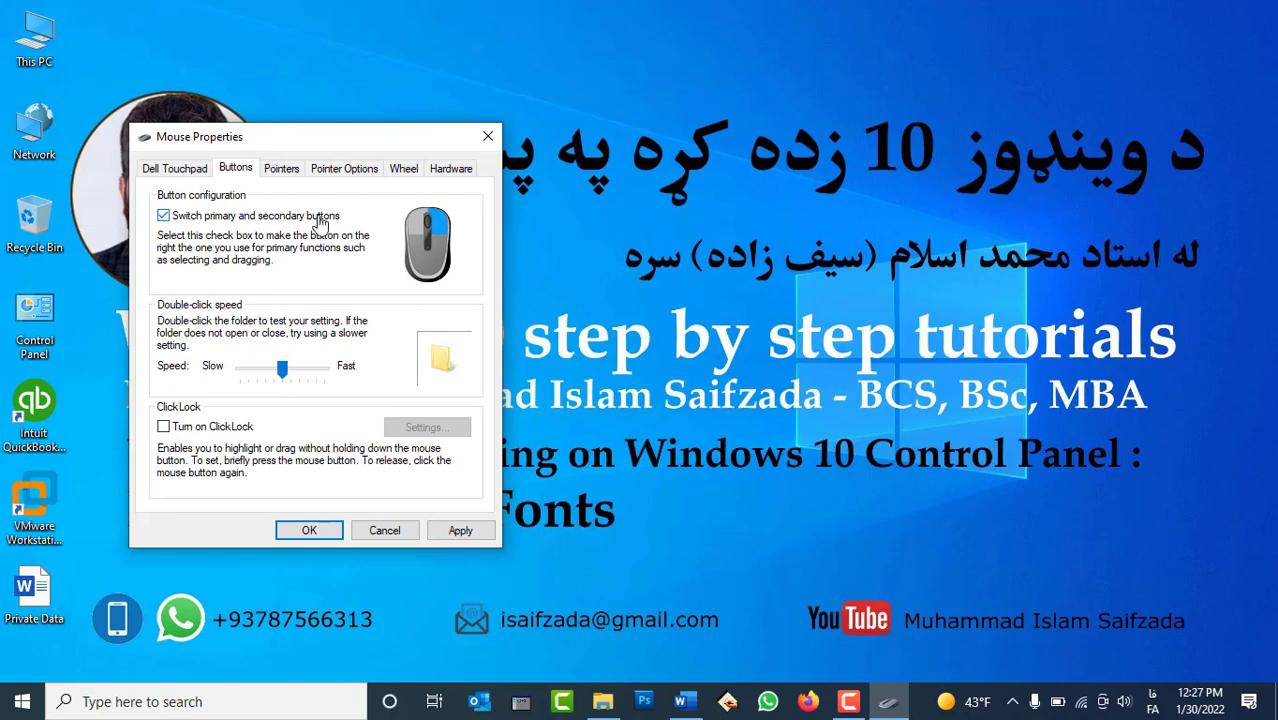
left_click(308, 220)
left_click(460, 532)
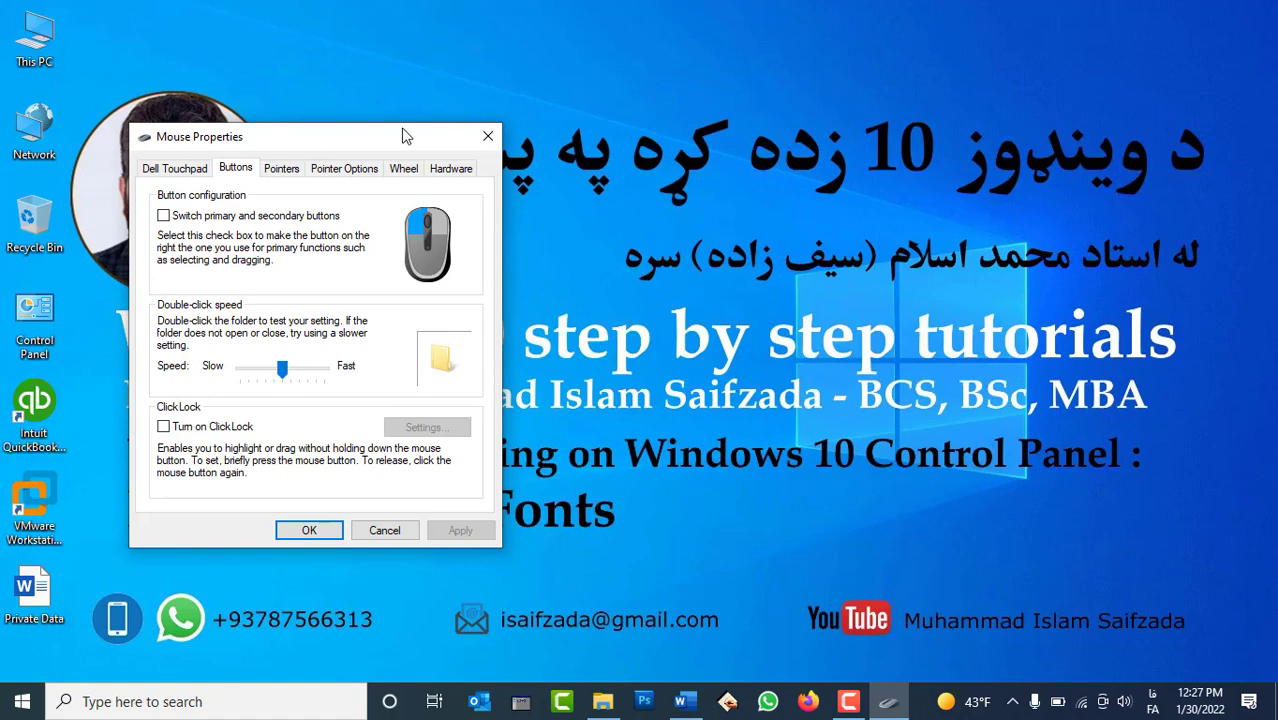
Move the Mouse Properties dialog away from the desktop icons, and test the double-click speed by opening and closing This PC
left_click_drag(402, 130, 1114, 144)
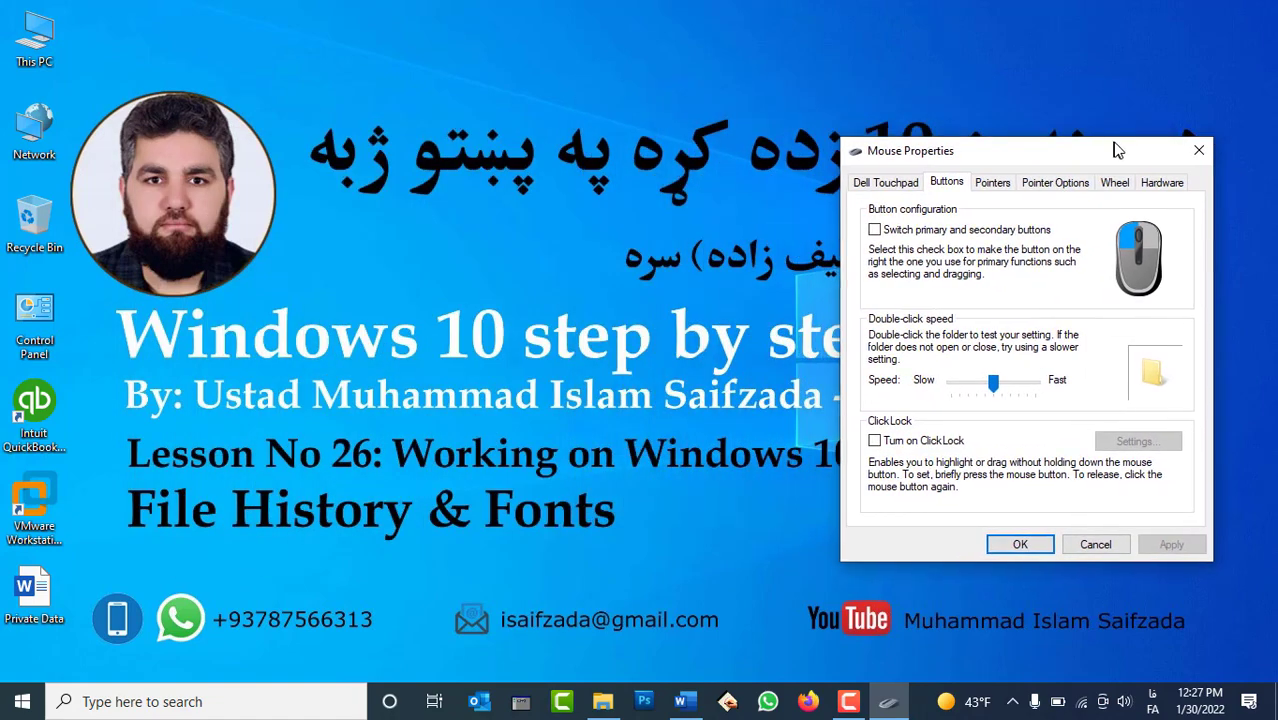
left_click(46, 40)
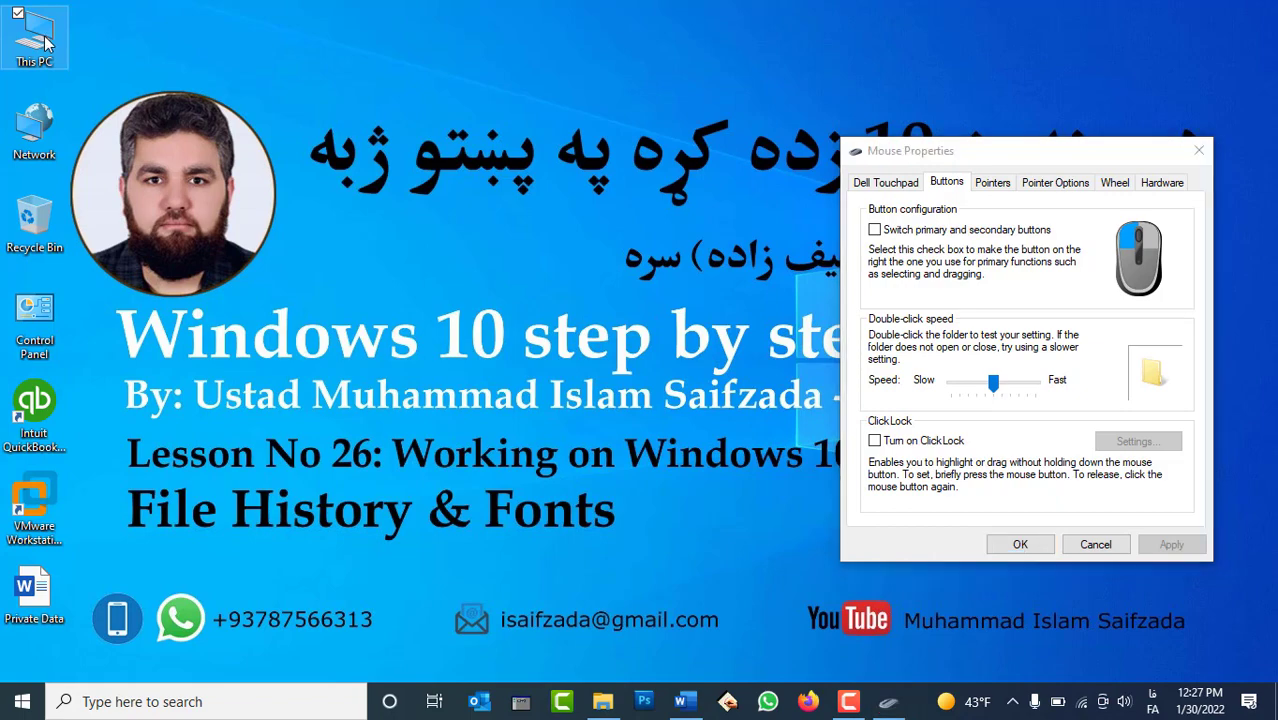
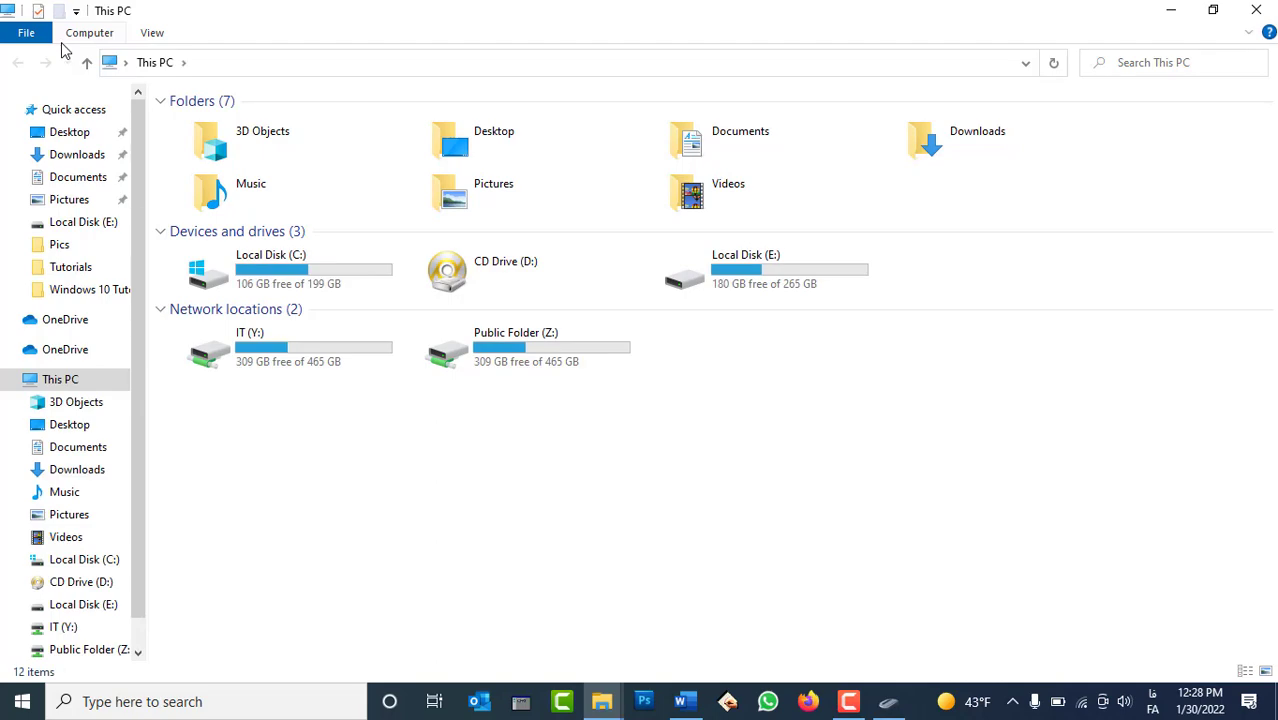
left_click(1256, 10)
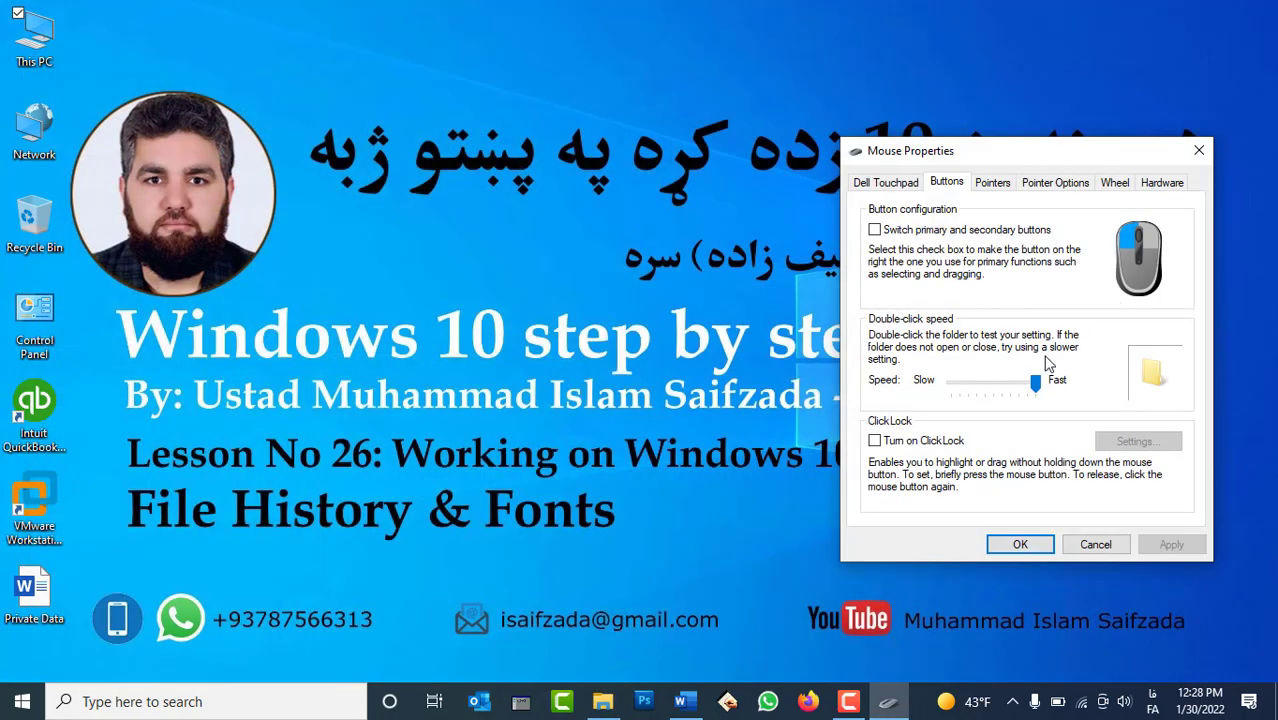
Try the slowest double-click speed, set it just above the middle of the range, apply it, and refresh the desktop
left_click_drag(1030, 387, 947, 400)
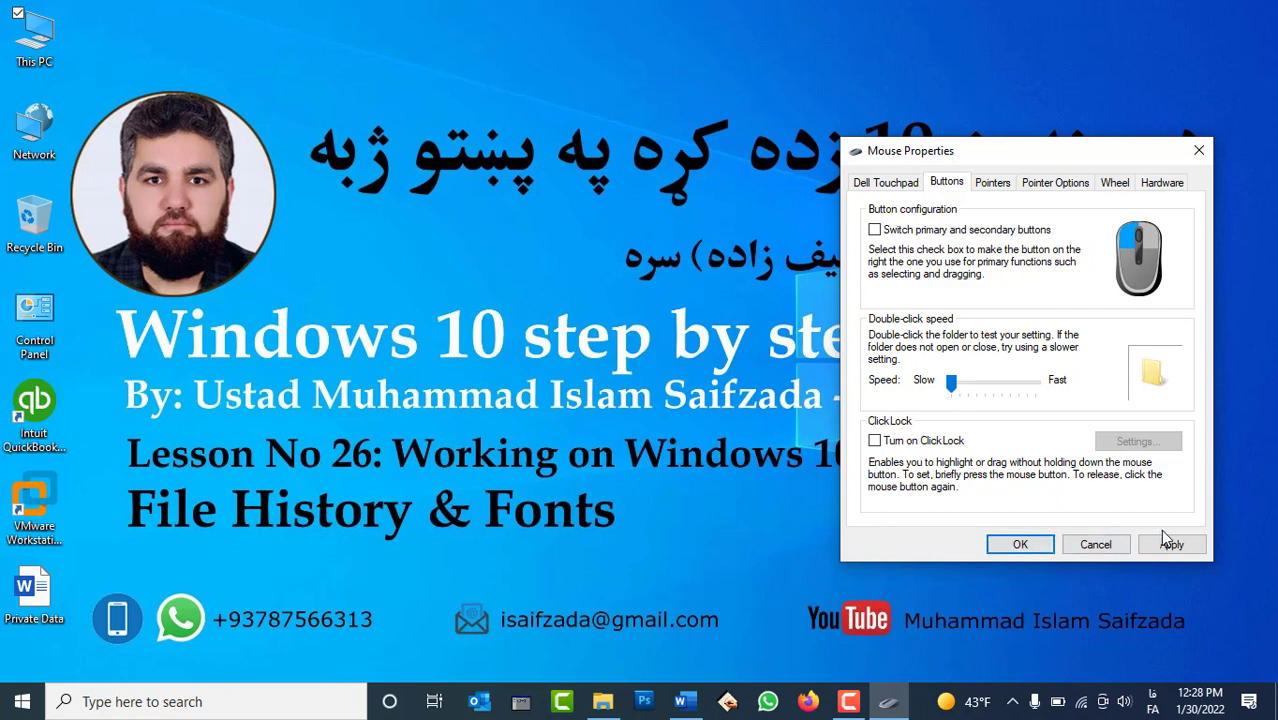
left_click(1000, 389)
left_click(1171, 544)
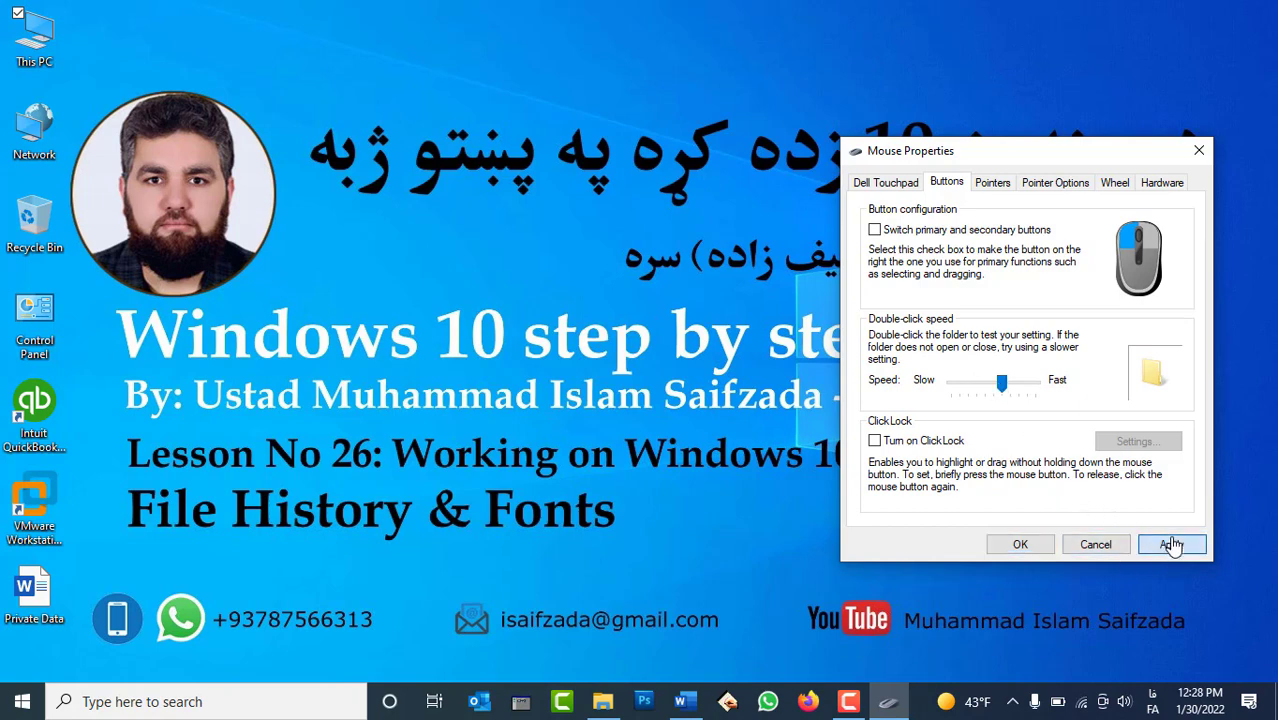
right_click(364, 57)
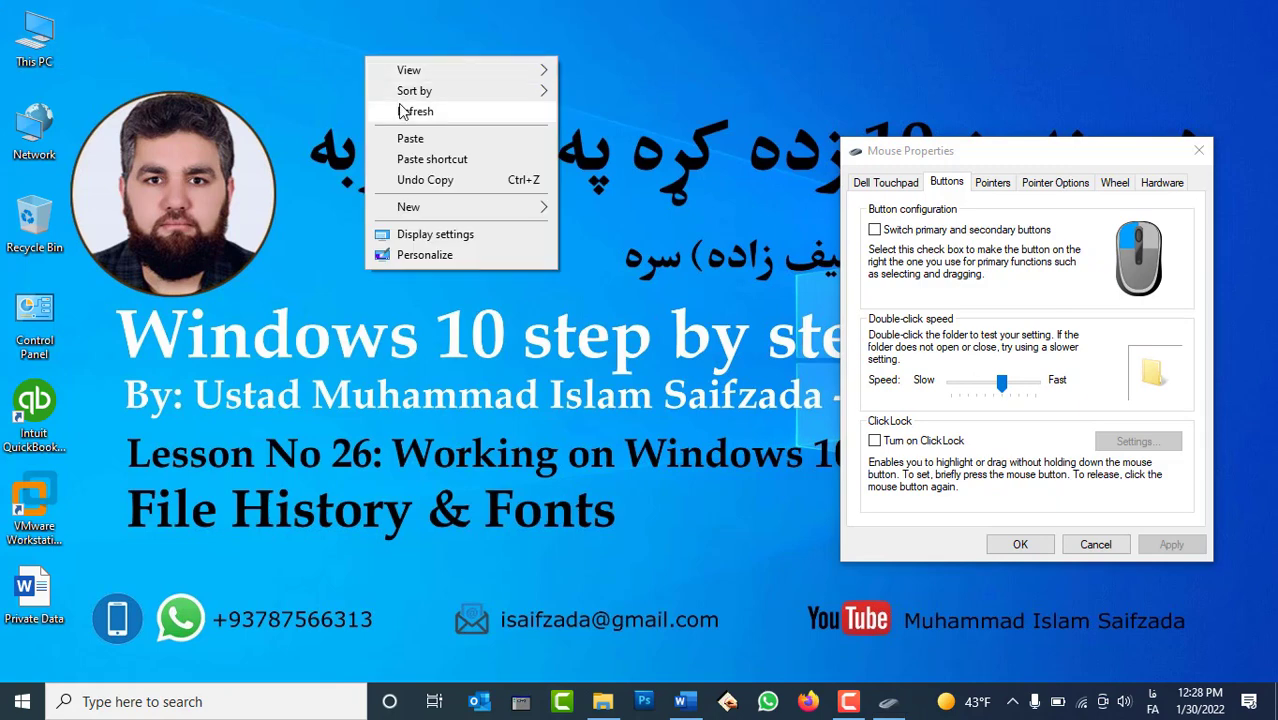
left_click(410, 108)
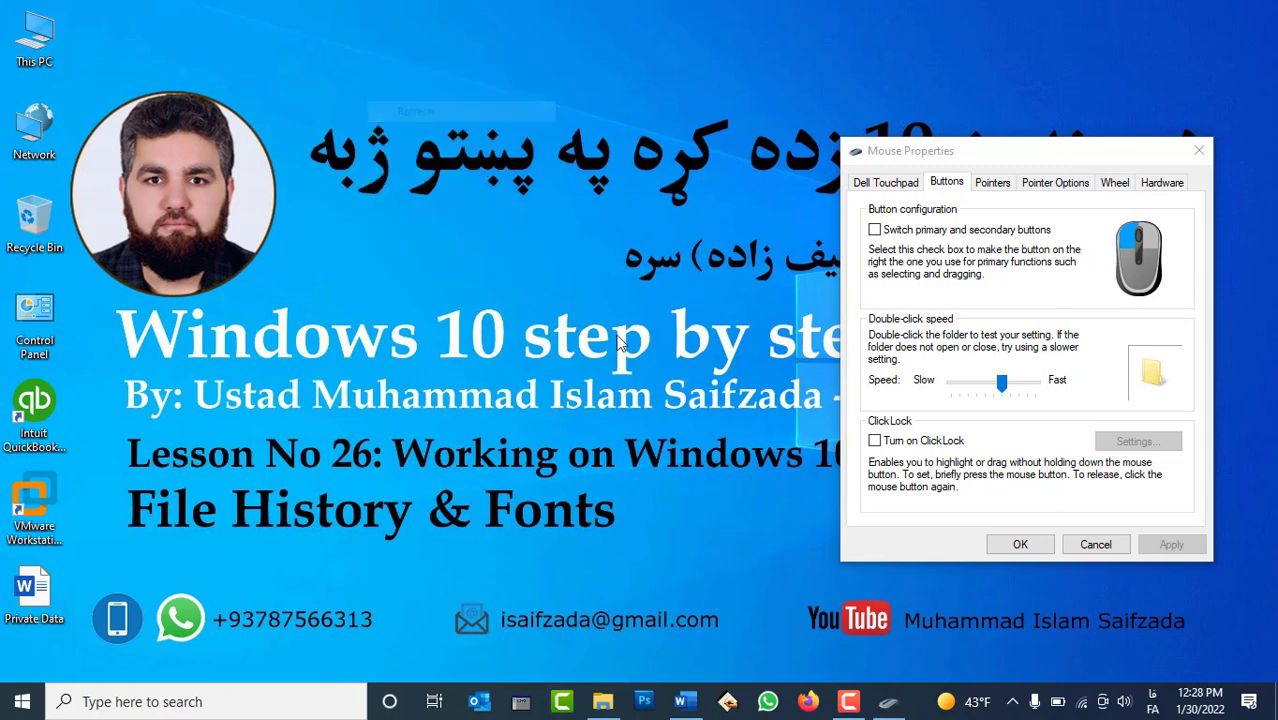
Turn on ClickLock, apply the change, and close the mouse settings
left_click(914, 448)
left_click(1171, 544)
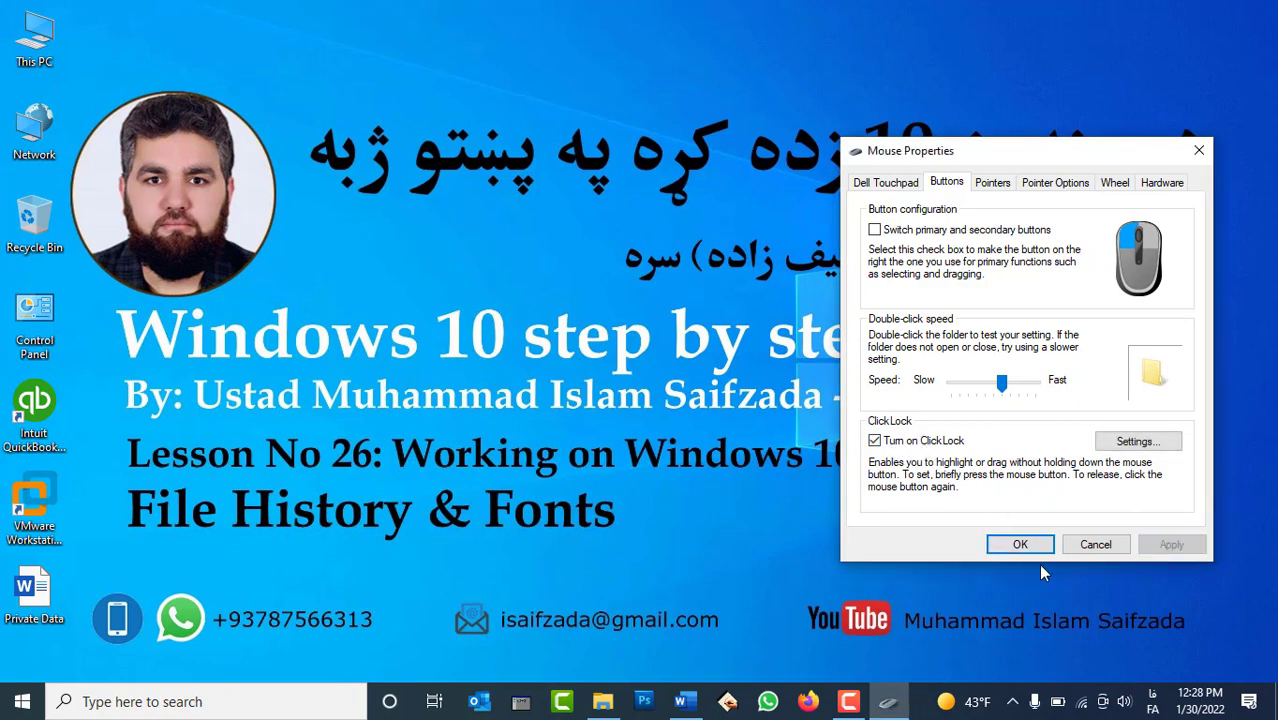
left_click(1020, 546)
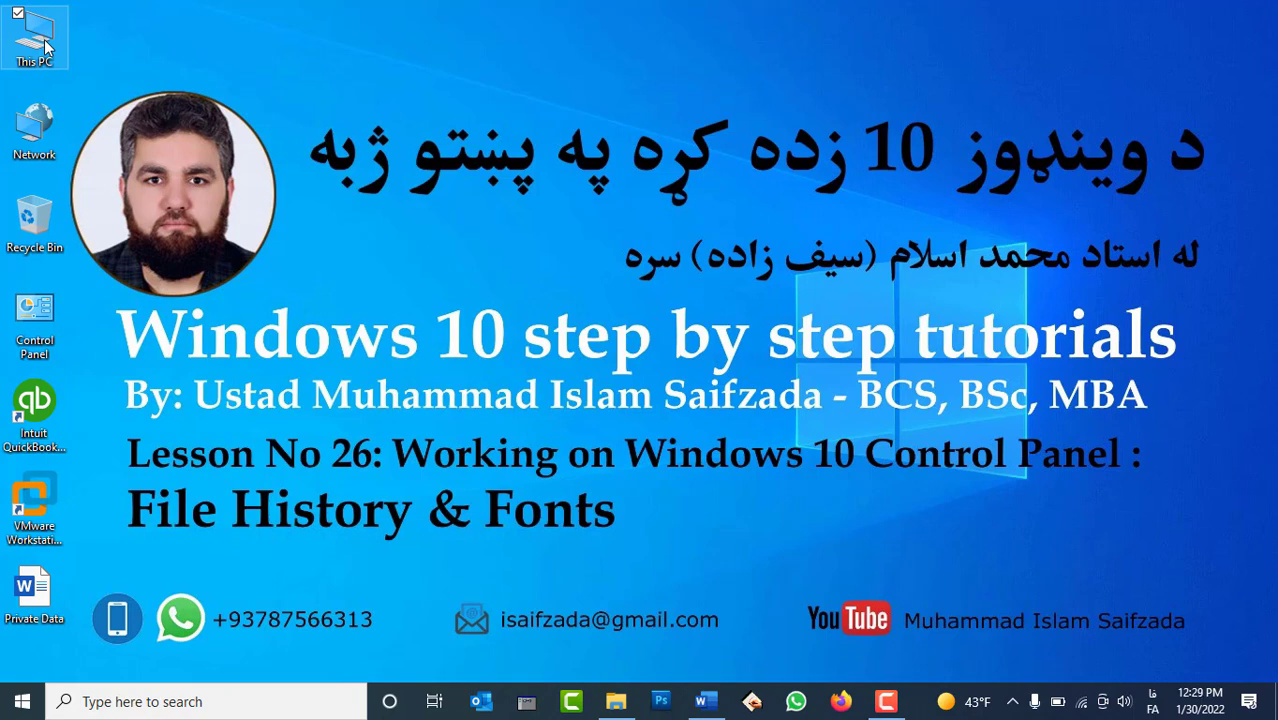
Test ClickLock by carrying the This PC icon across the desktop and back to its place, and refresh the desktop
left_click_drag(46, 45, 449, 155)
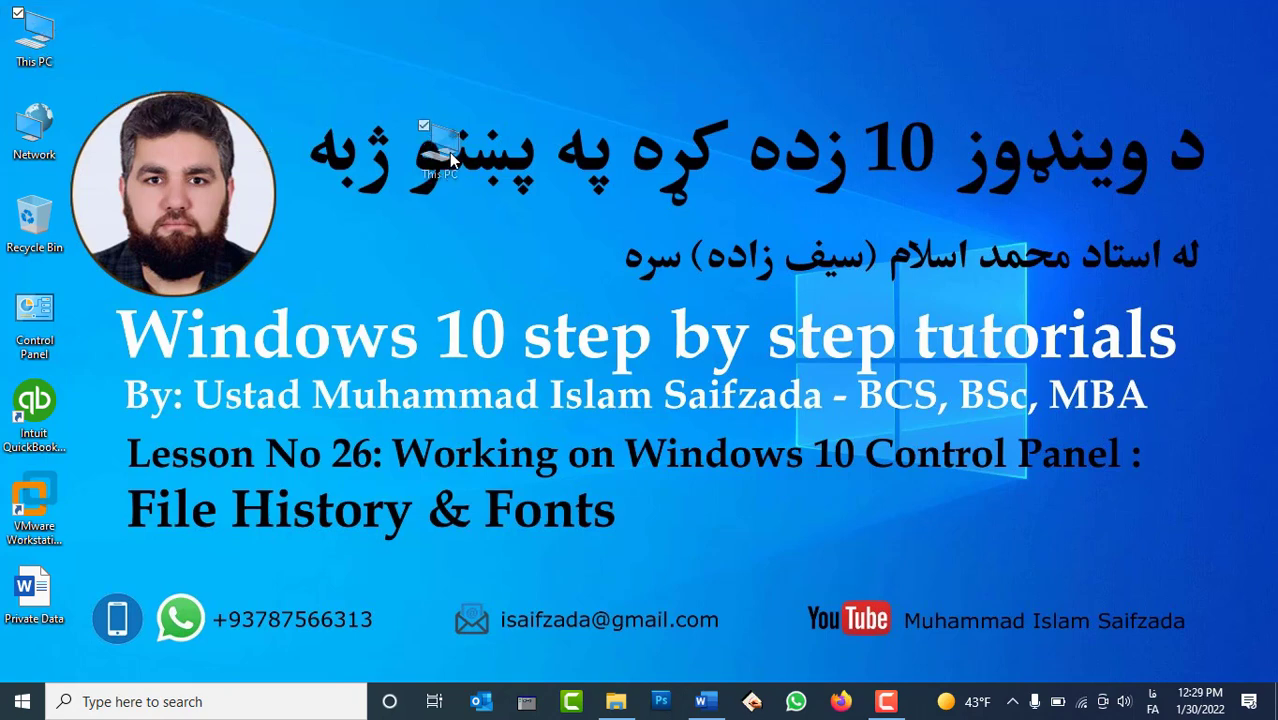
left_click_drag(451, 160, 529, 59)
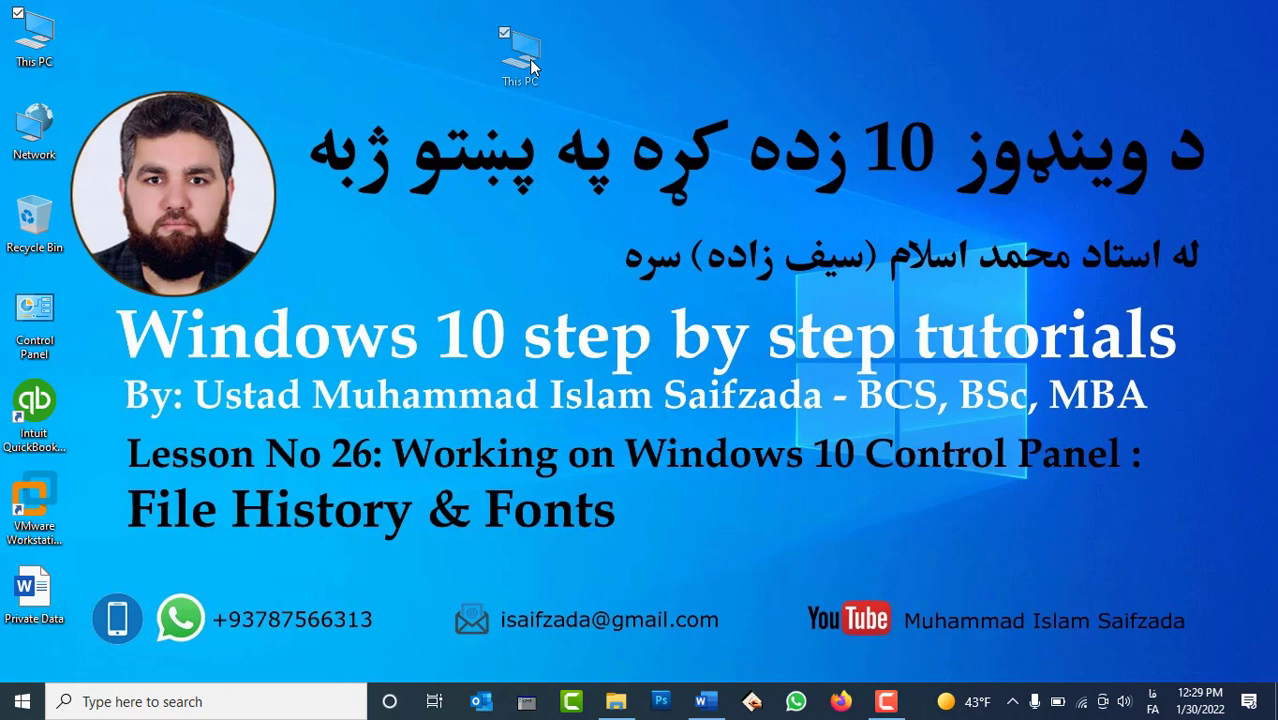
left_click_drag(529, 59, 60, 38)
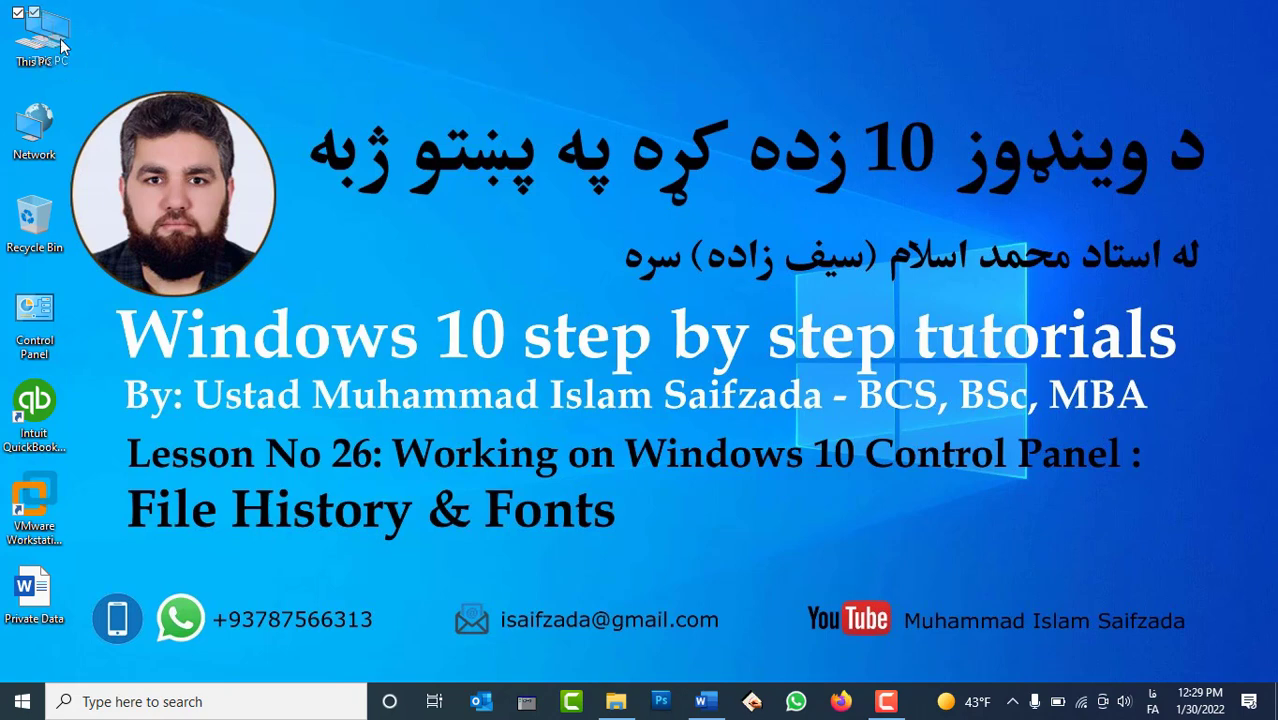
right_click(310, 87)
left_click(352, 142)
Turn off ClickLock in the Control Panel mouse settings, apply it, and test holding the This PC icon on the desktop
double_click(43, 334)
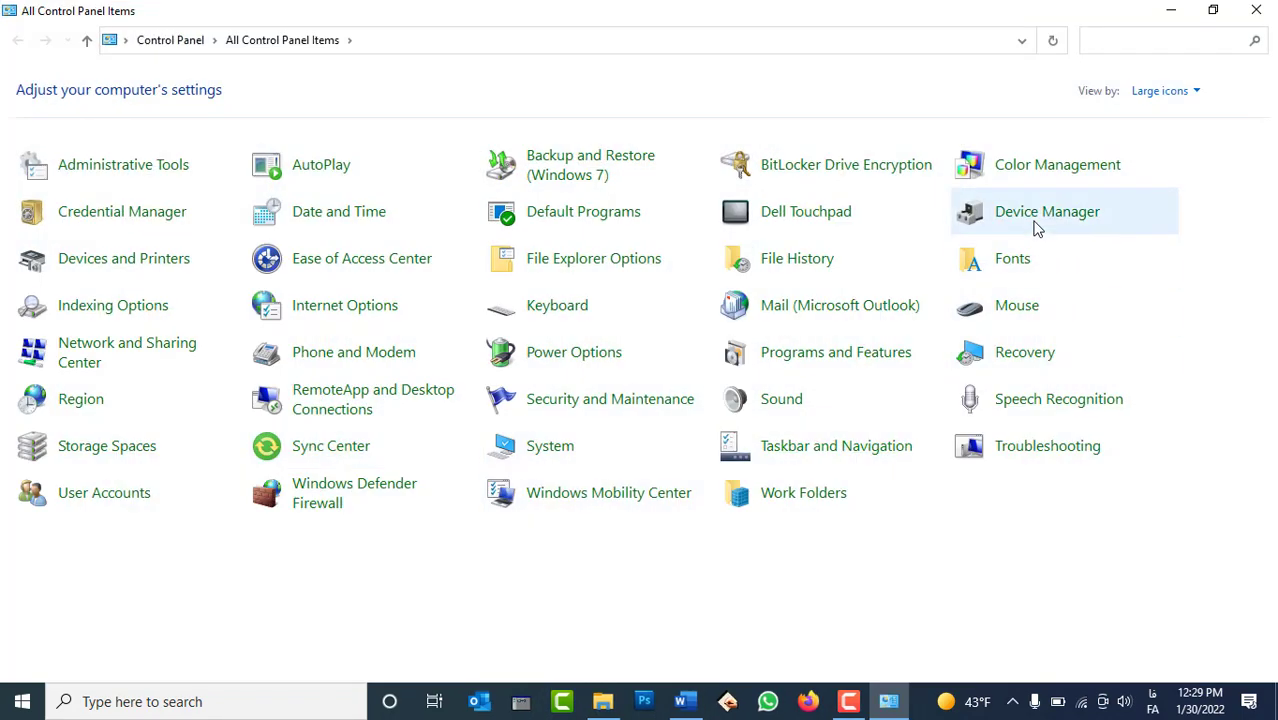
left_click(997, 313)
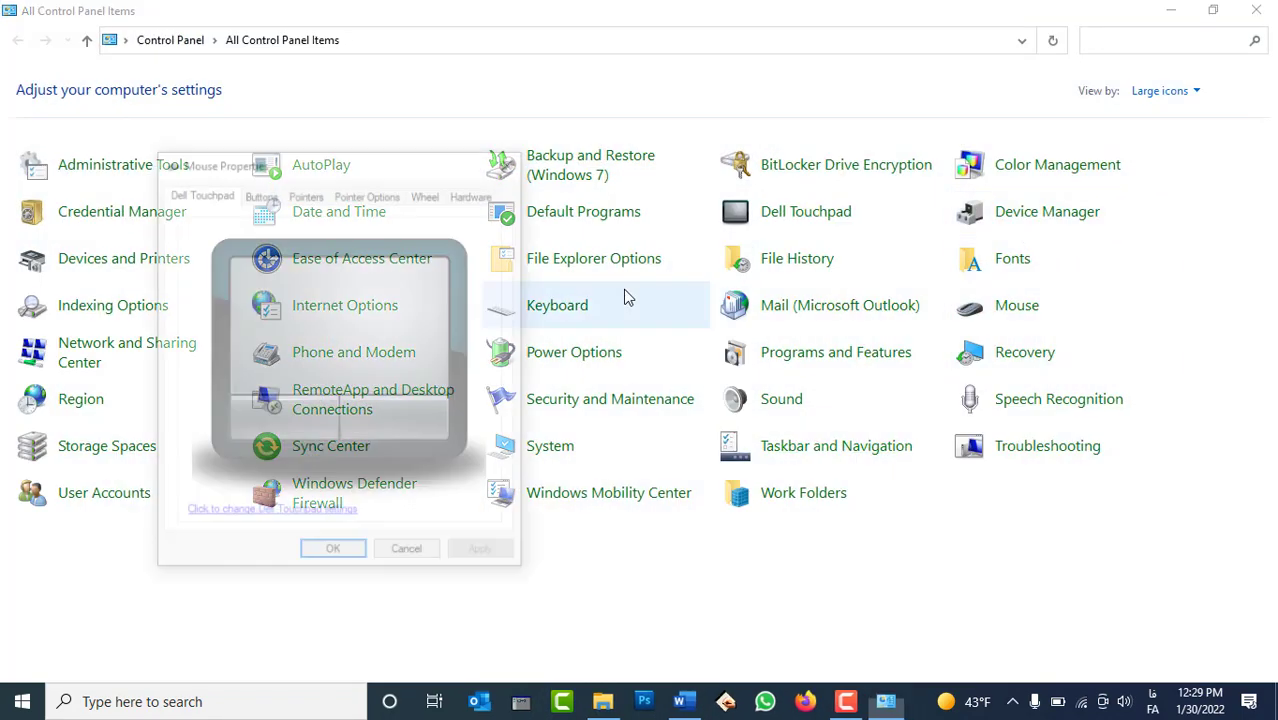
left_click(266, 198)
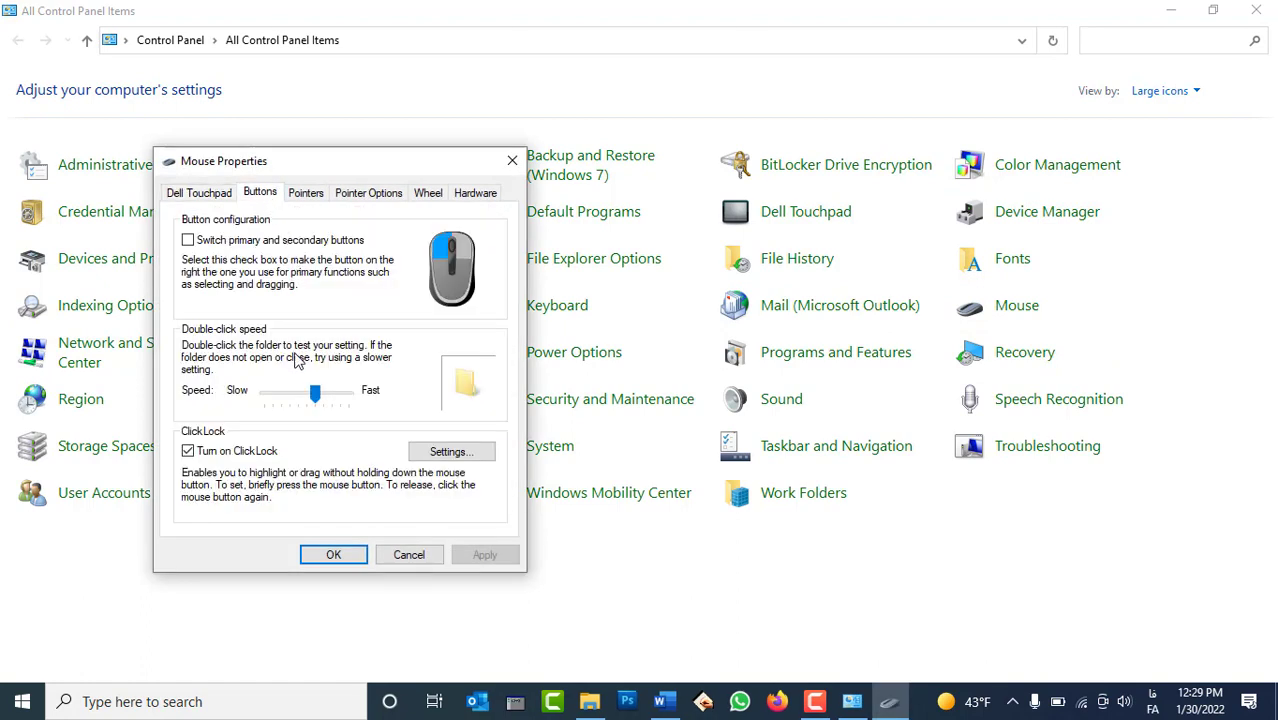
left_click(238, 453)
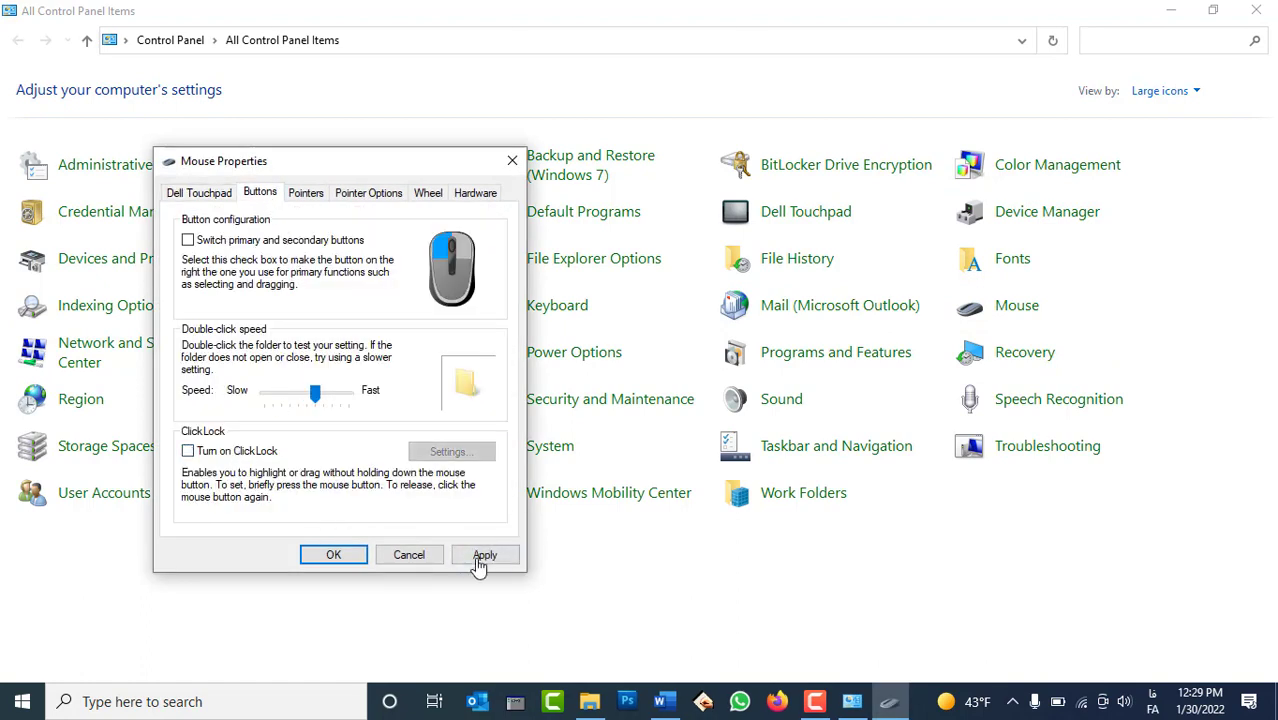
left_click(505, 556)
left_click(333, 556)
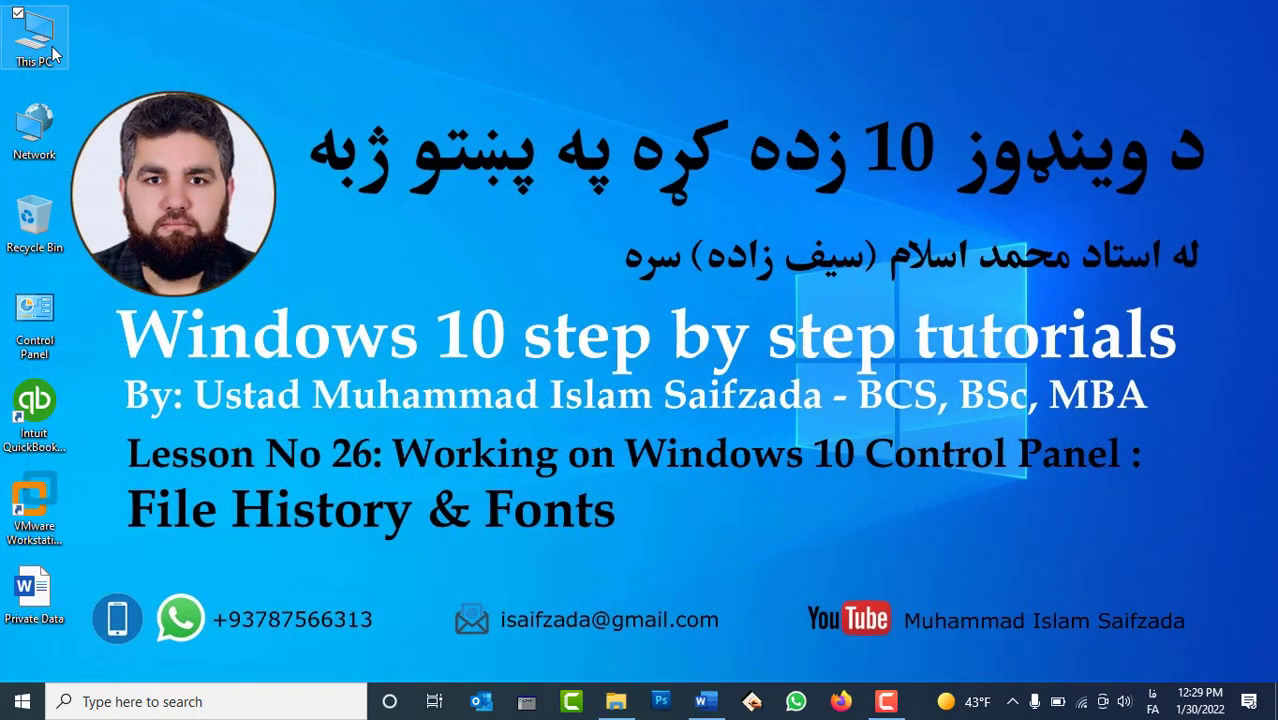
left_click(54, 55)
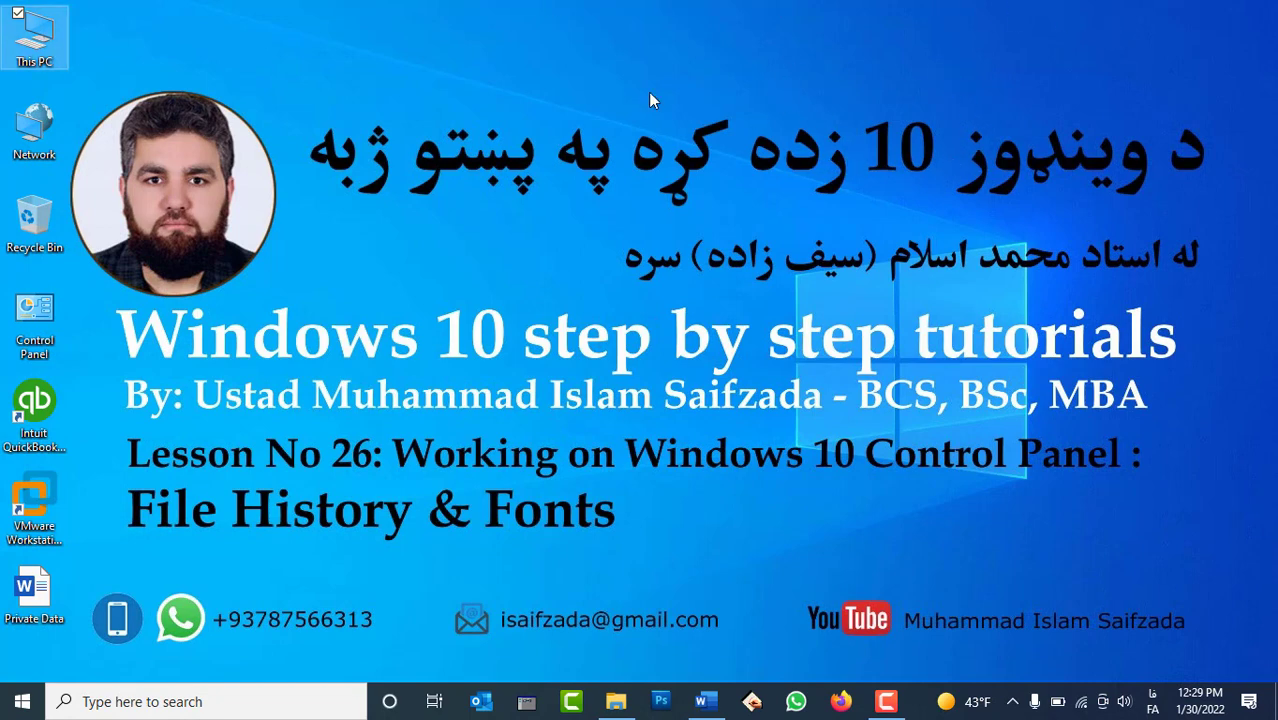
mouse_move(37, 48)
left_mouse_down()
mouse_move(412, 176)
mouse_move(815, 182)
mouse_move(1008, 115)
mouse_move(360, 218)
mouse_move(366, 248)
mouse_move(366, 229)
mouse_move(50, 60)
left_mouse_up()
Turn ClickLock back on in the Control Panel mouse settings, review its hold-duration setting, and apply the change
double_click(48, 330)
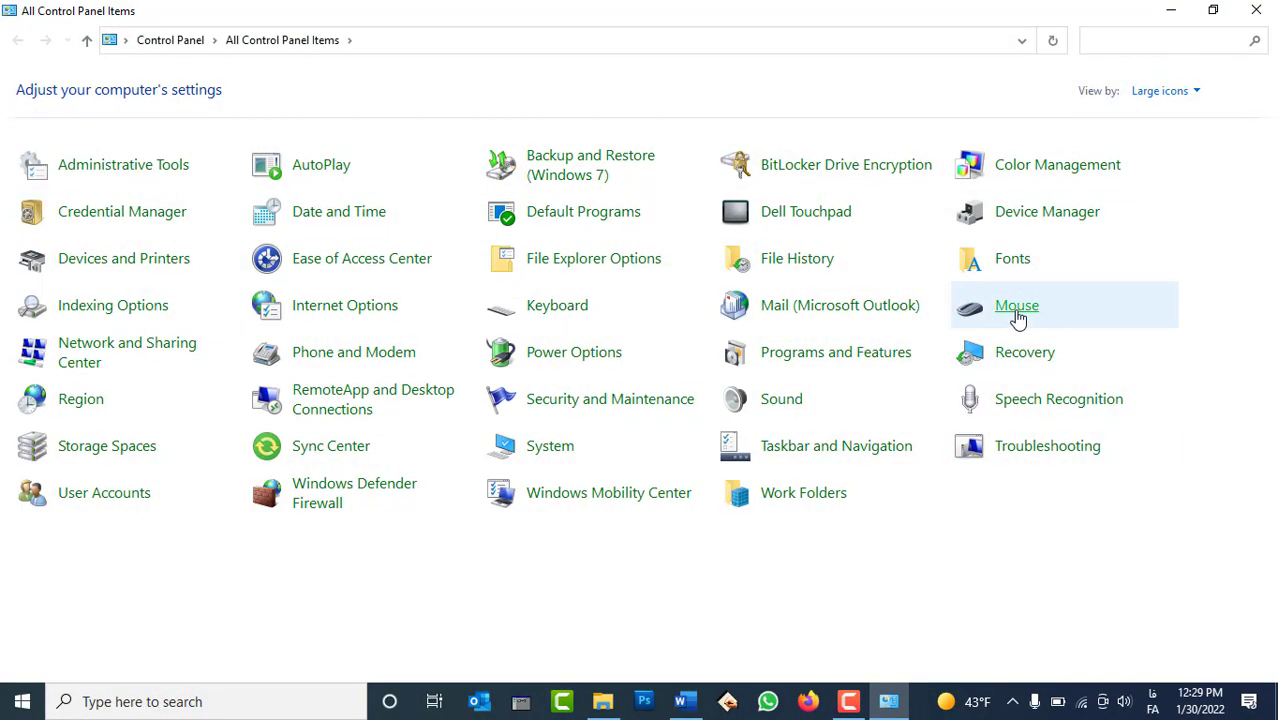
left_click(1014, 316)
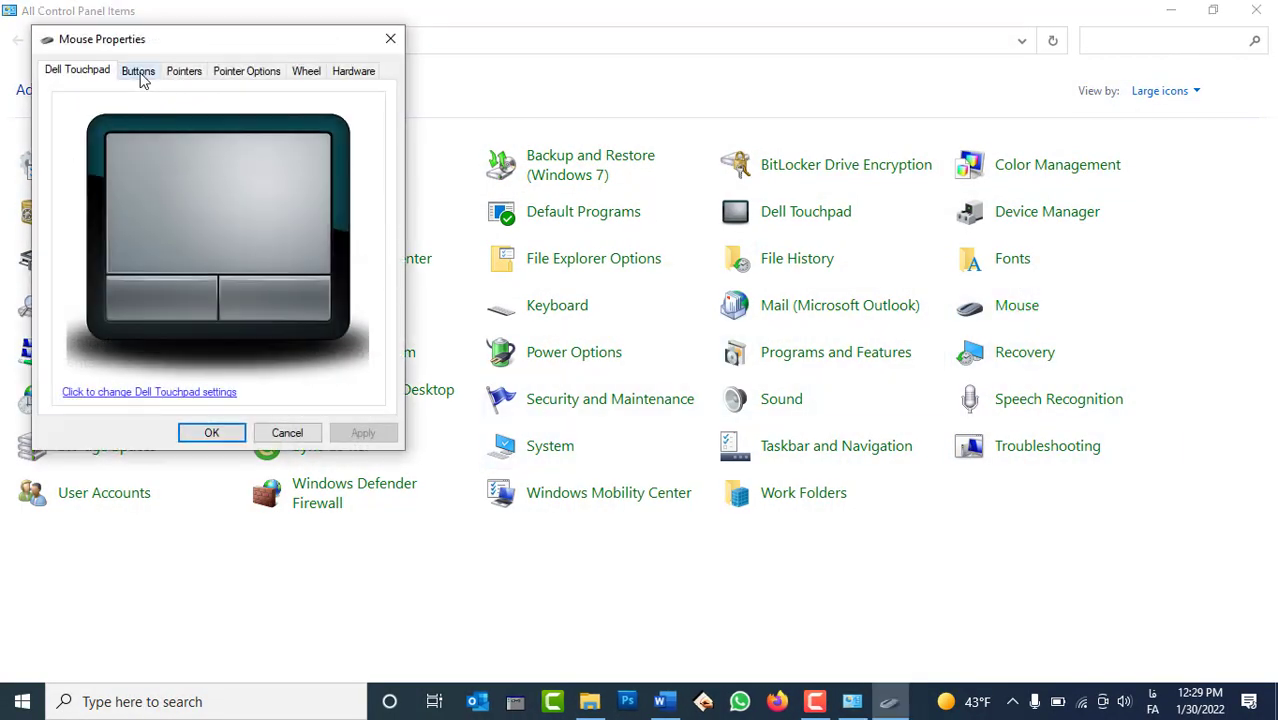
left_click(138, 75)
left_click(117, 331)
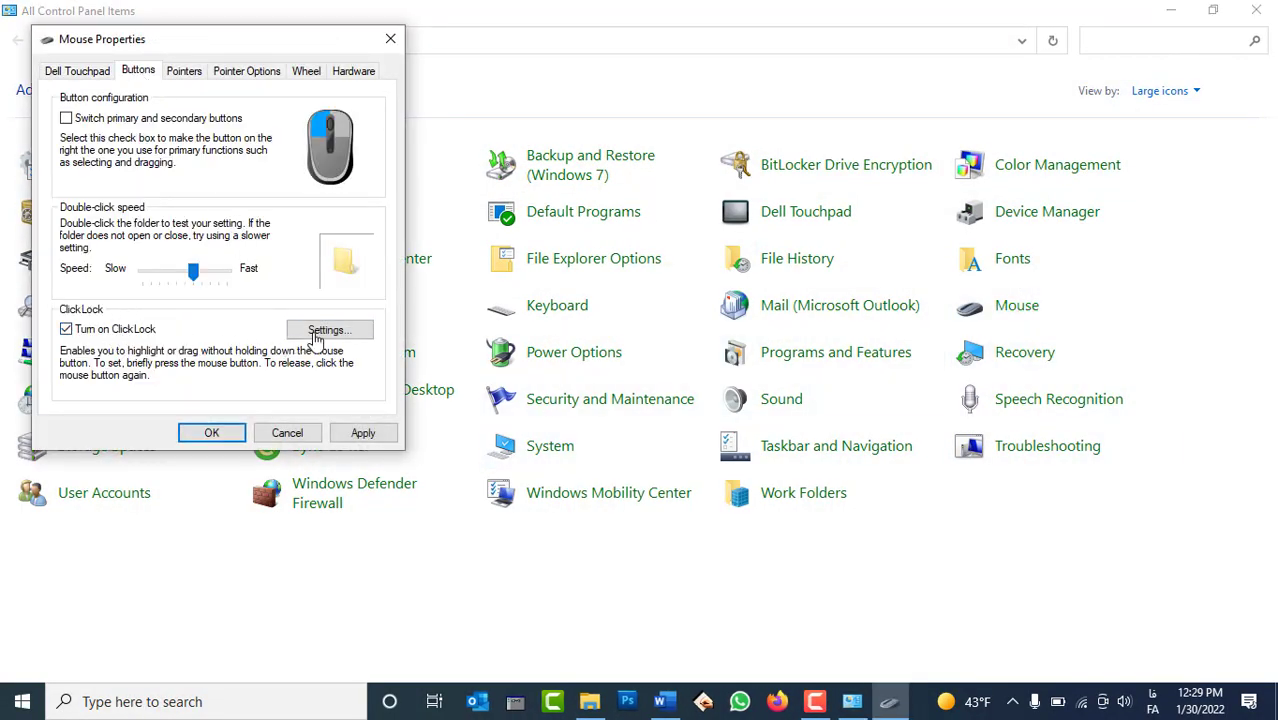
left_click(330, 330)
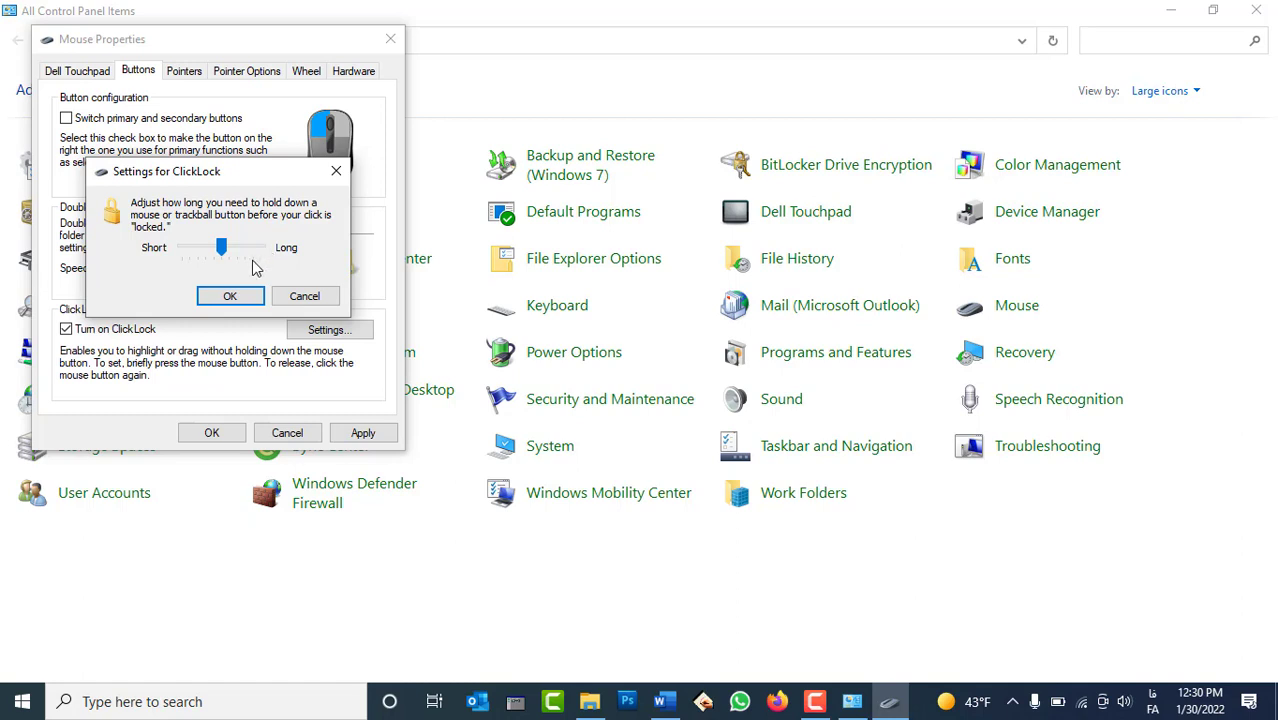
left_click(240, 298)
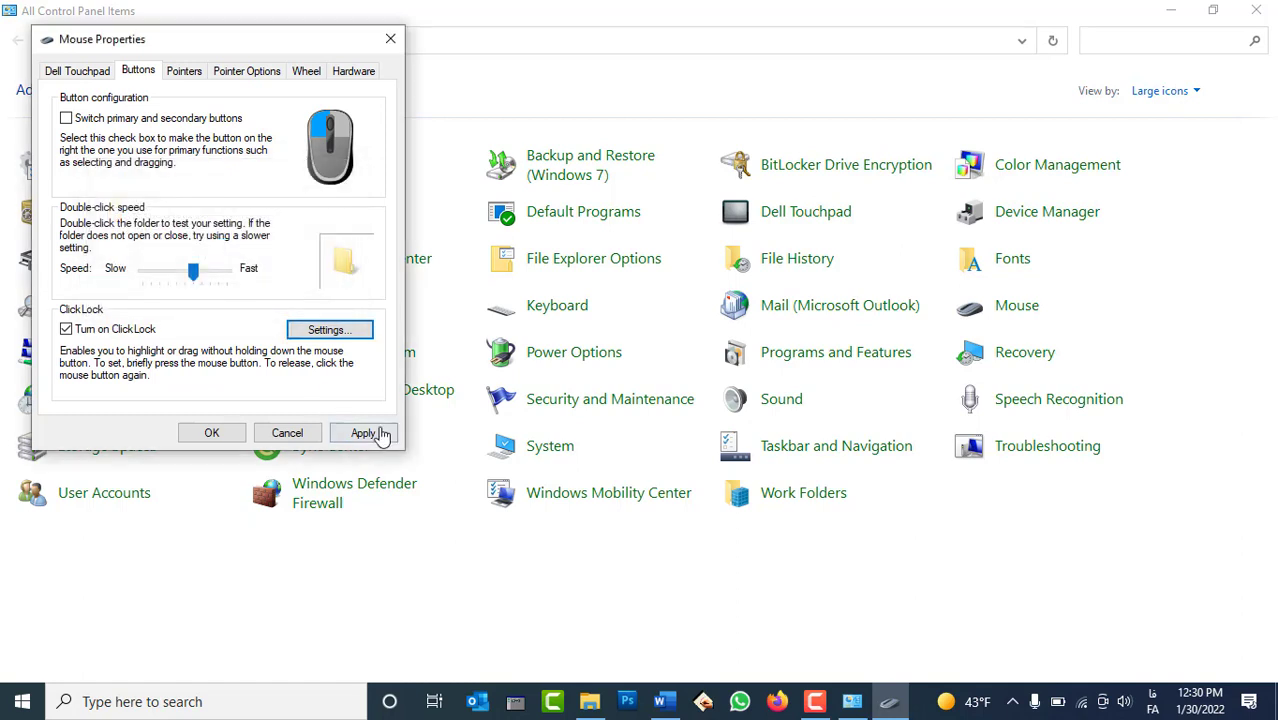
left_click(381, 434)
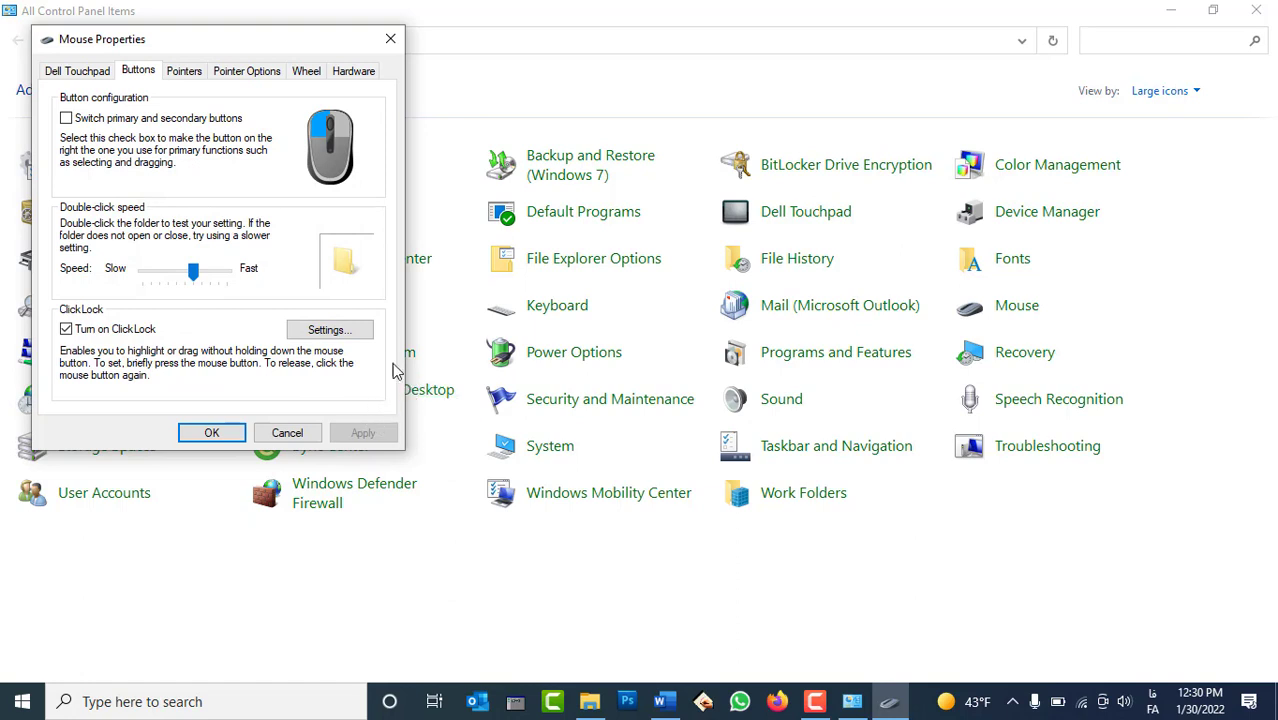
Display the mouse pointer scheme settings, and launch Notepad with the Run command in a maximized window
left_click(183, 72)
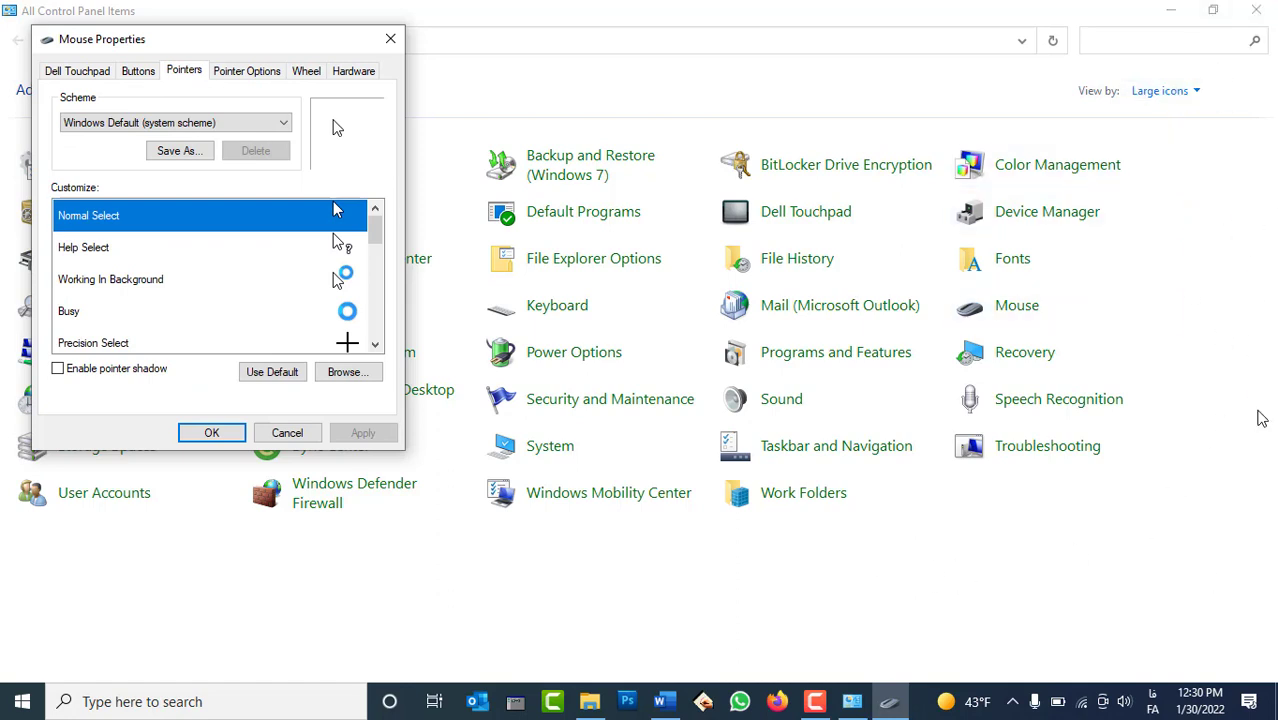
key("super+r")
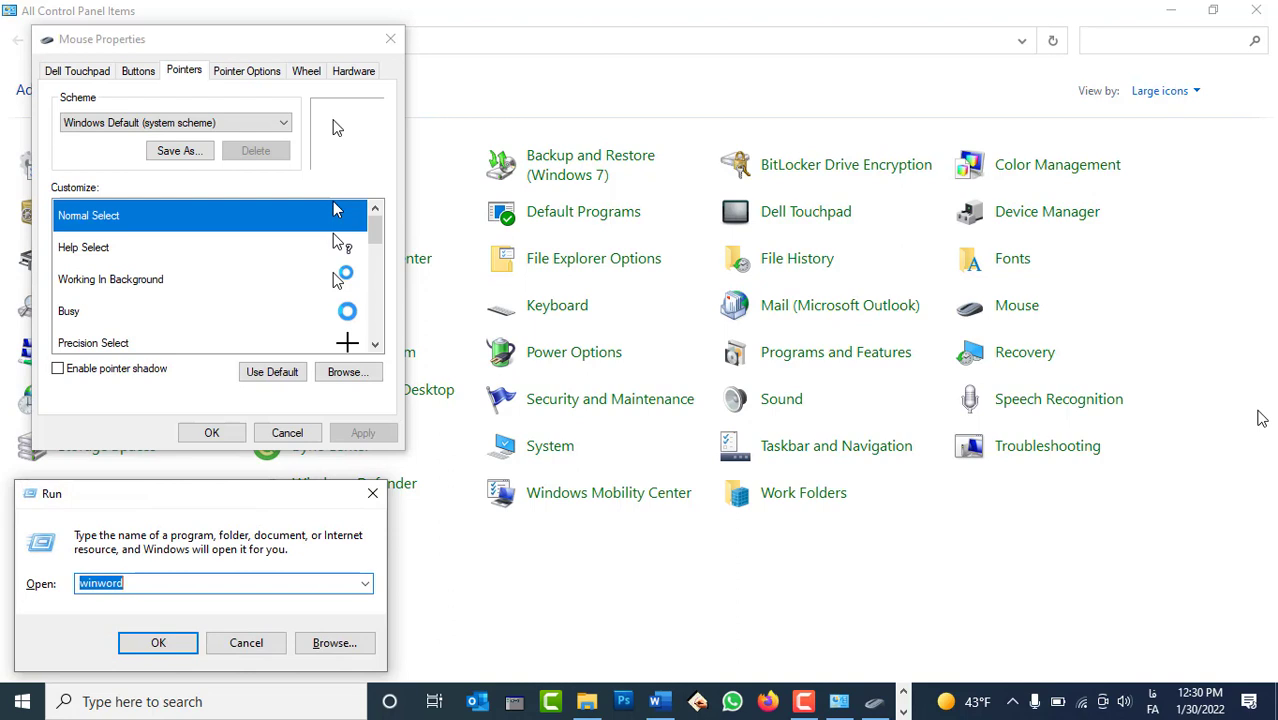
key("BackSpace")
type("اخفت")
key("BackSpace")
key("BackSpace")
key("BackSpace")
key("BackSpace")
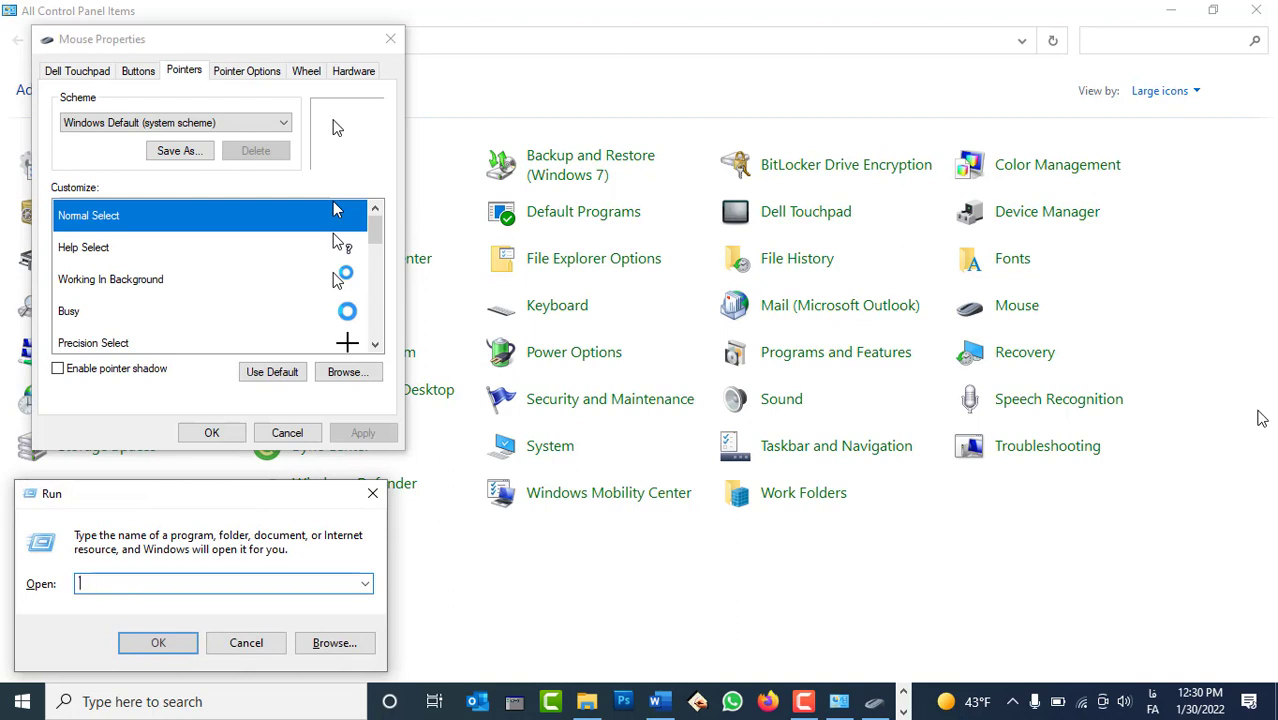
key("alt+shift")
type("Notepad")
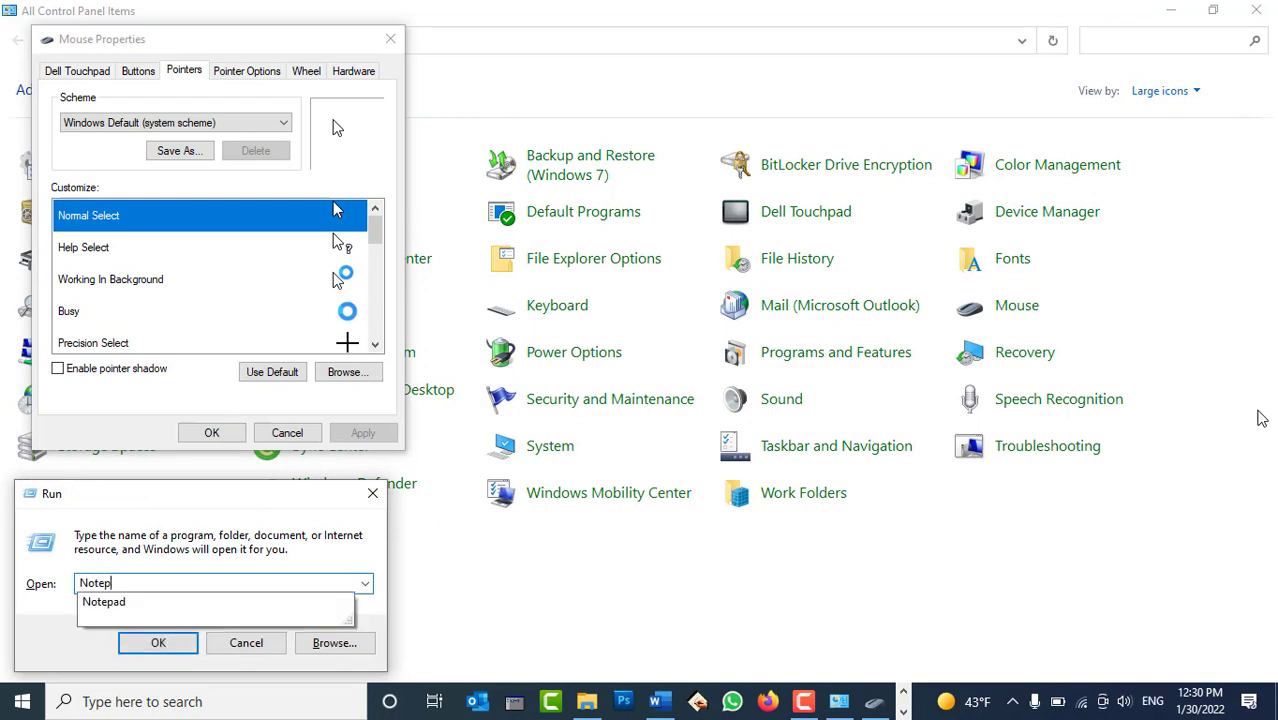
key("Return")
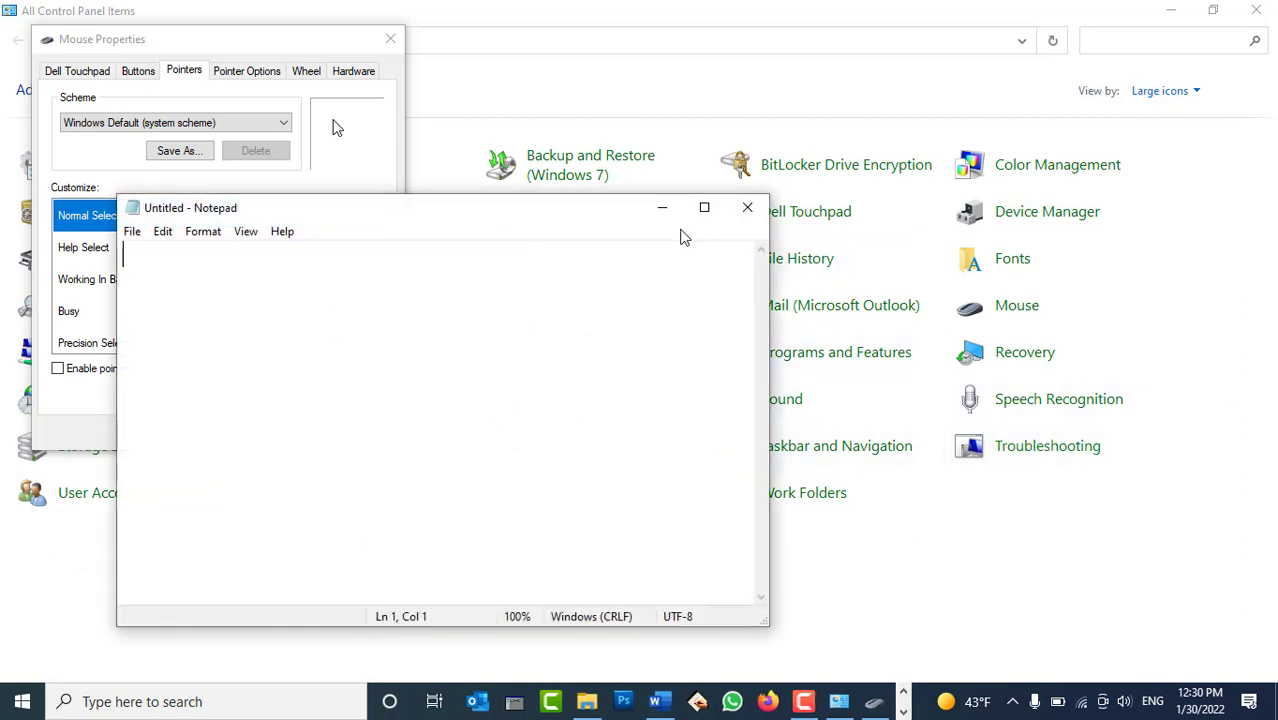
left_click(704, 207)
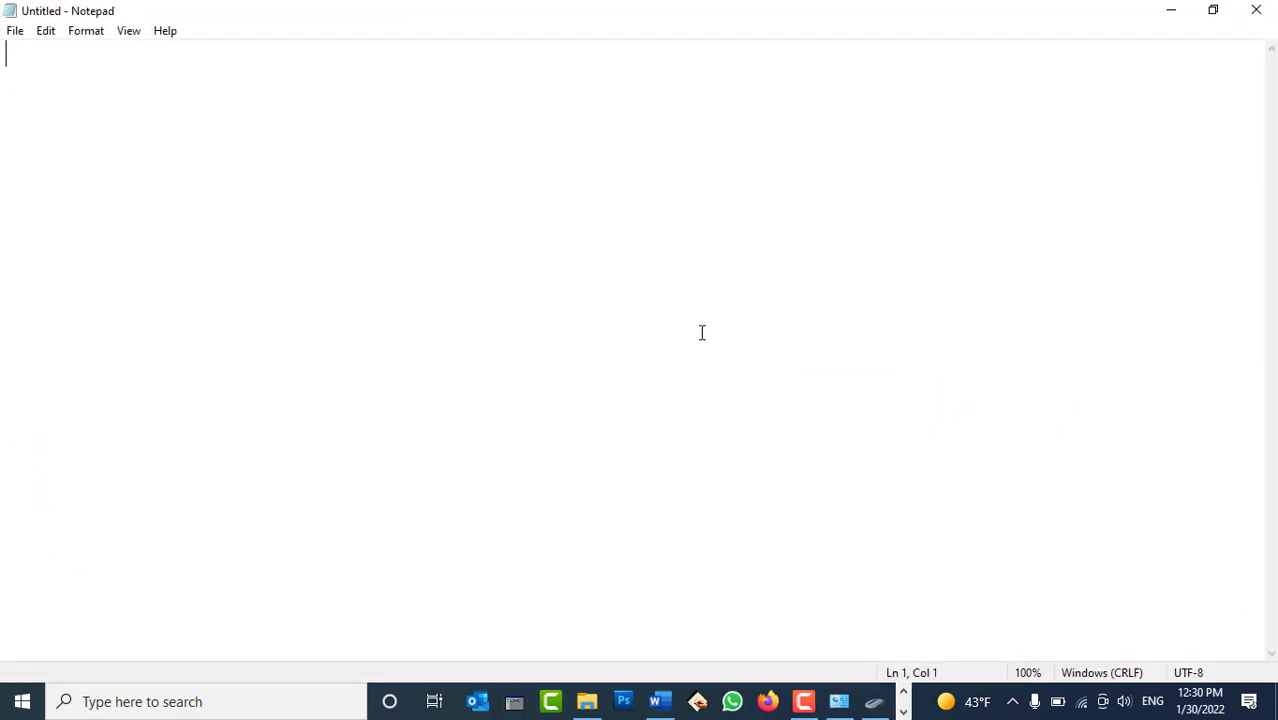
Write "welcome to afghanistan" in the blank Notepad document, and minimize Notepad to return to the pointer settings
type("wleomce")
key("ctrl+z")
type("welcome to afghanitamn")
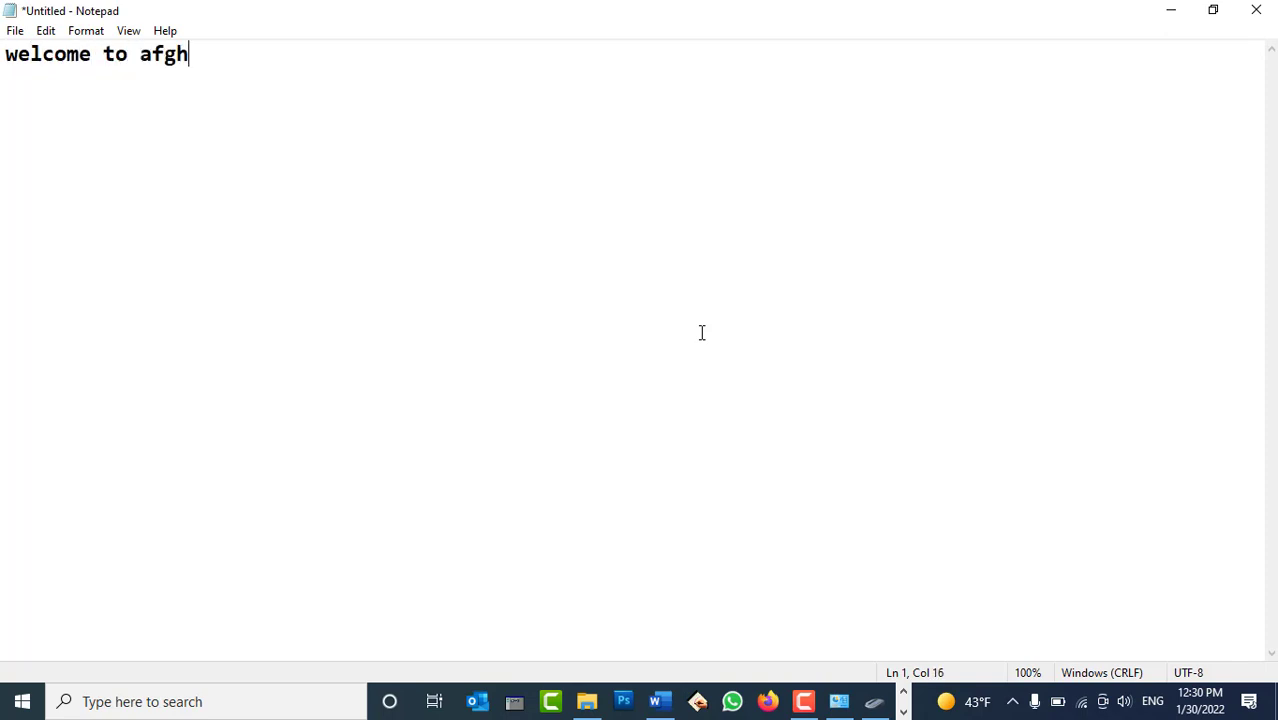
key("BackSpace")
key("BackSpace")
key("BackSpace")
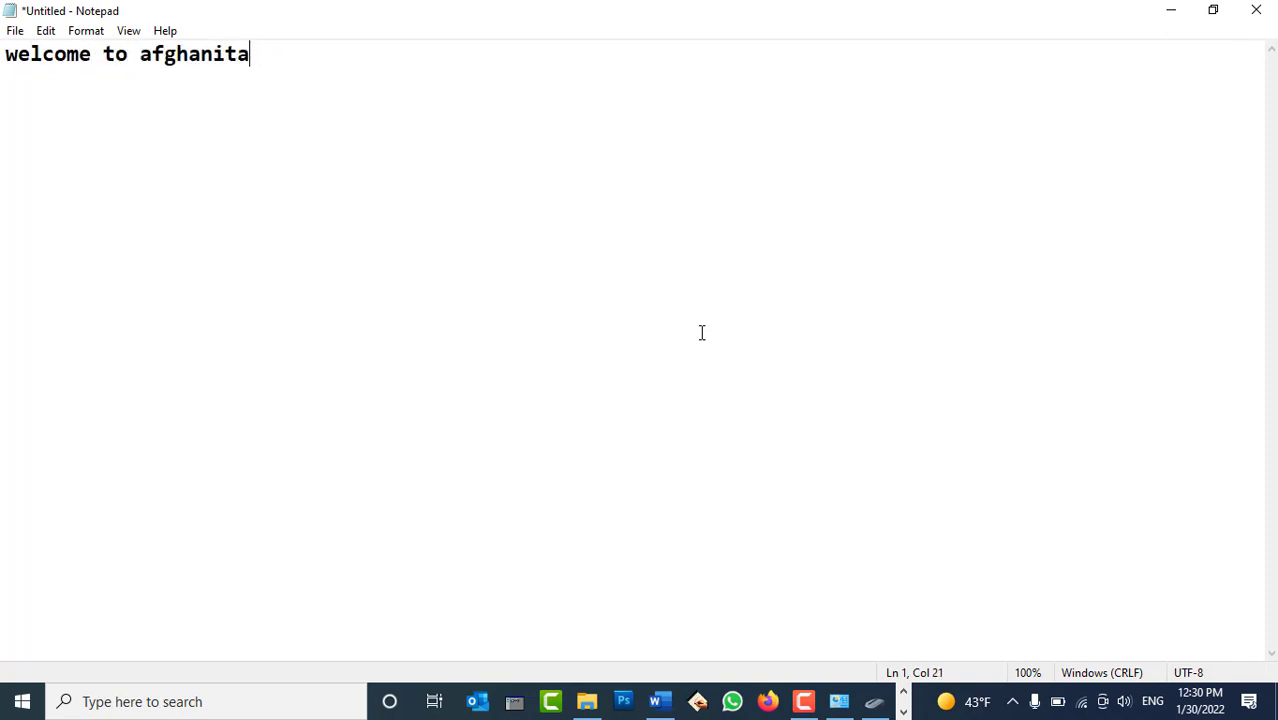
type("stan")
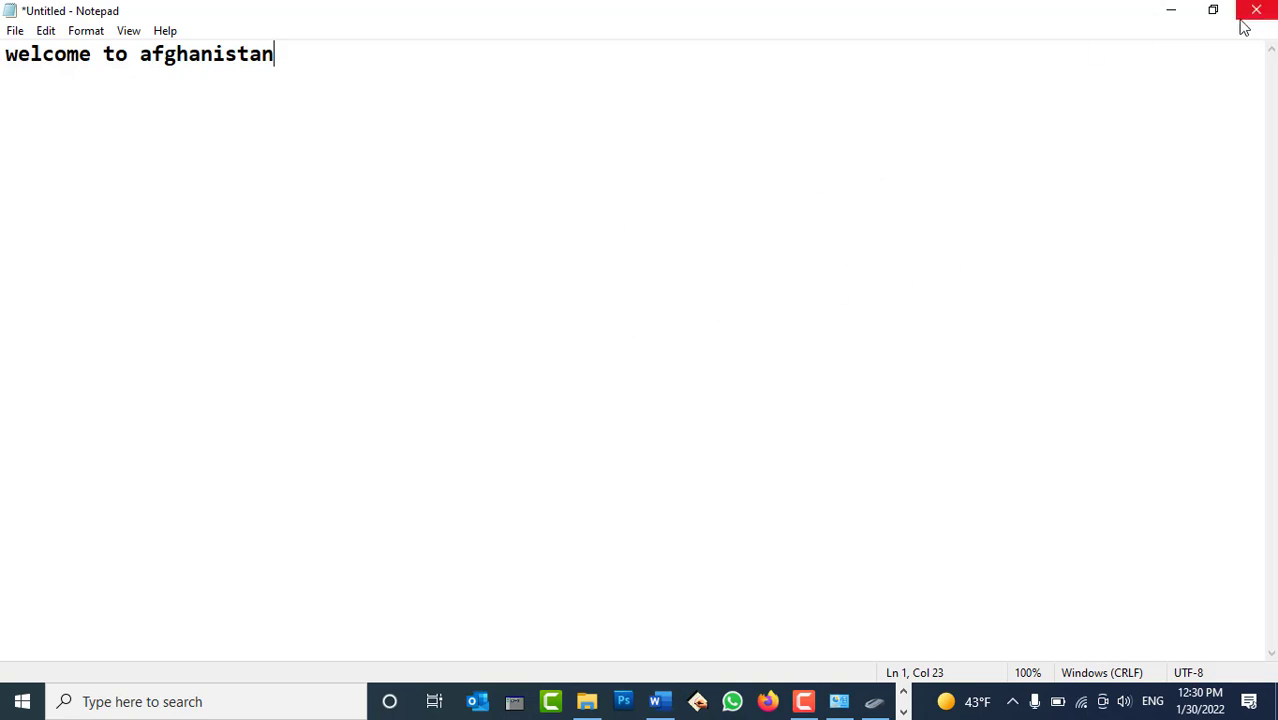
left_click(1166, 18)
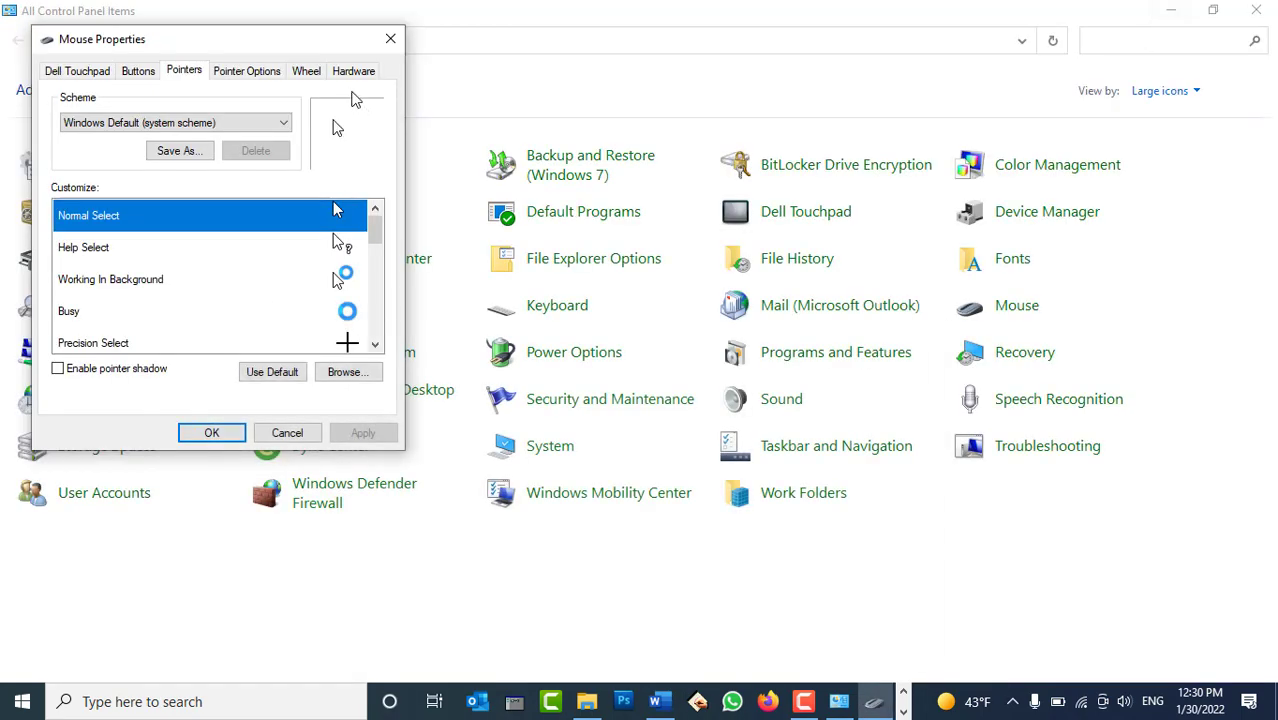
Browse the Cursors folder for alternative Normal Select pointers in the mouse settings, and leave the file browser without choosing one
left_click_drag(315, 45, 710, 105)
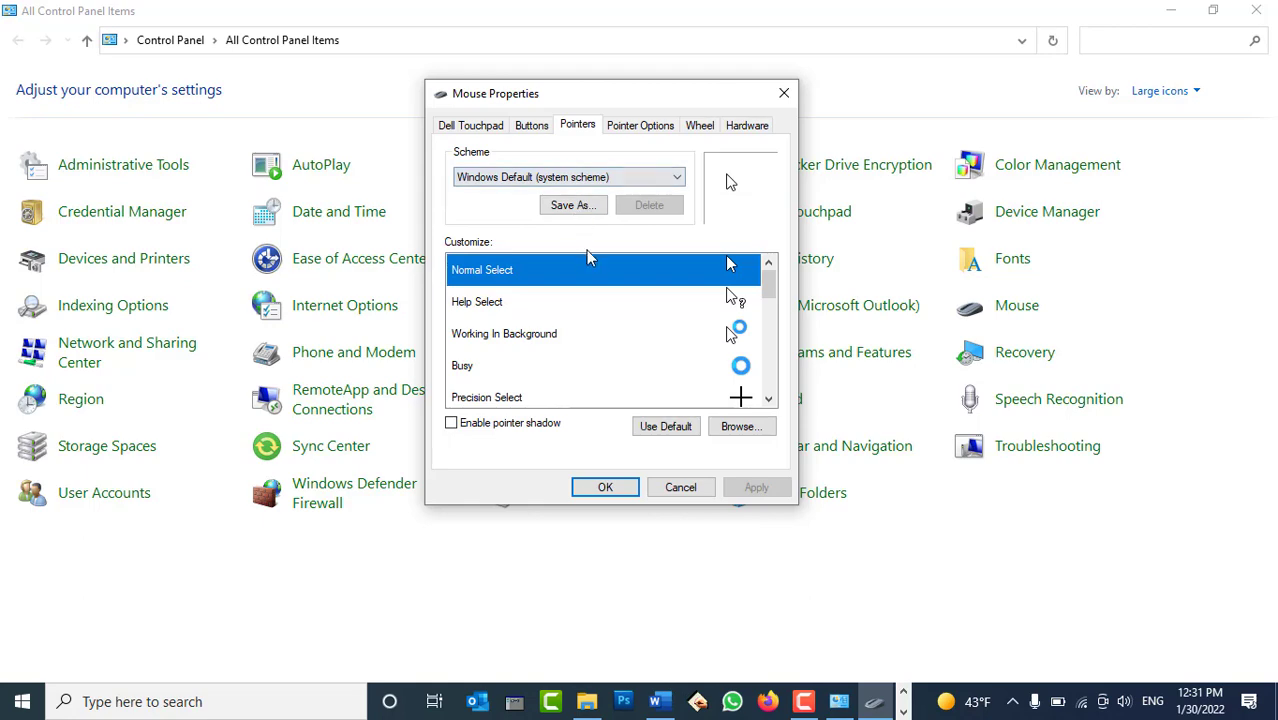
key("Escape")
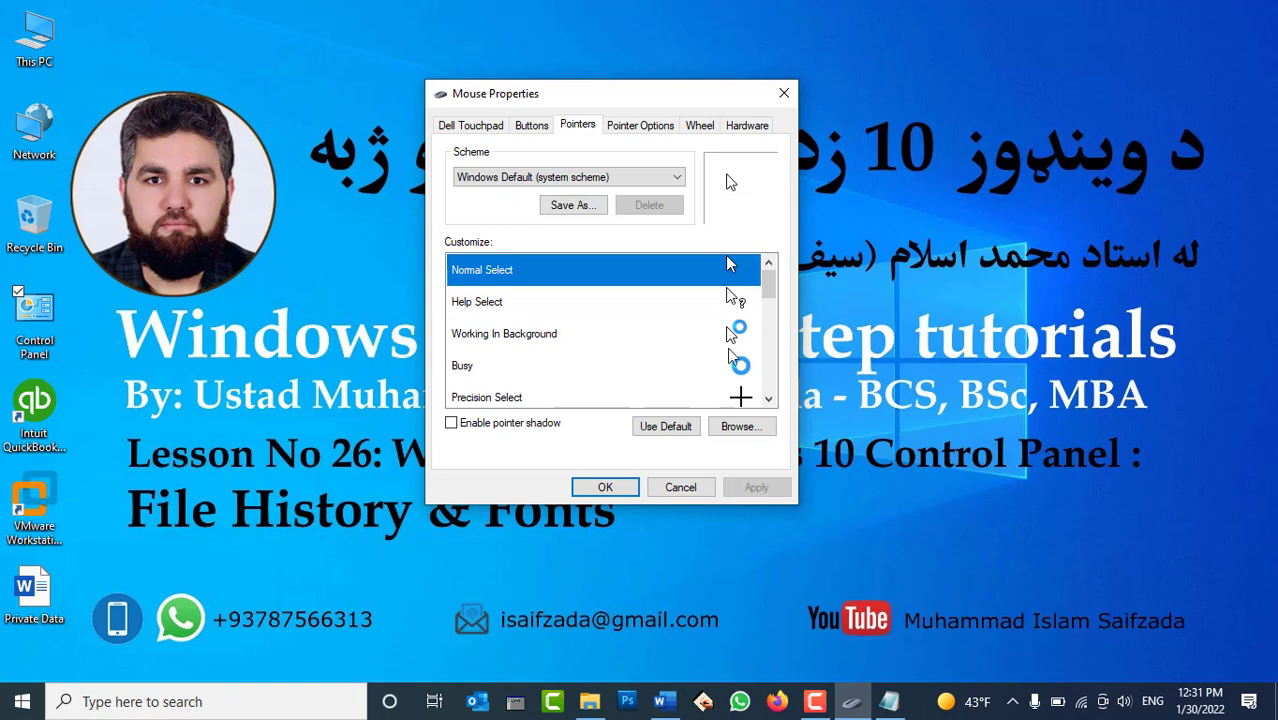
left_click(738, 426)
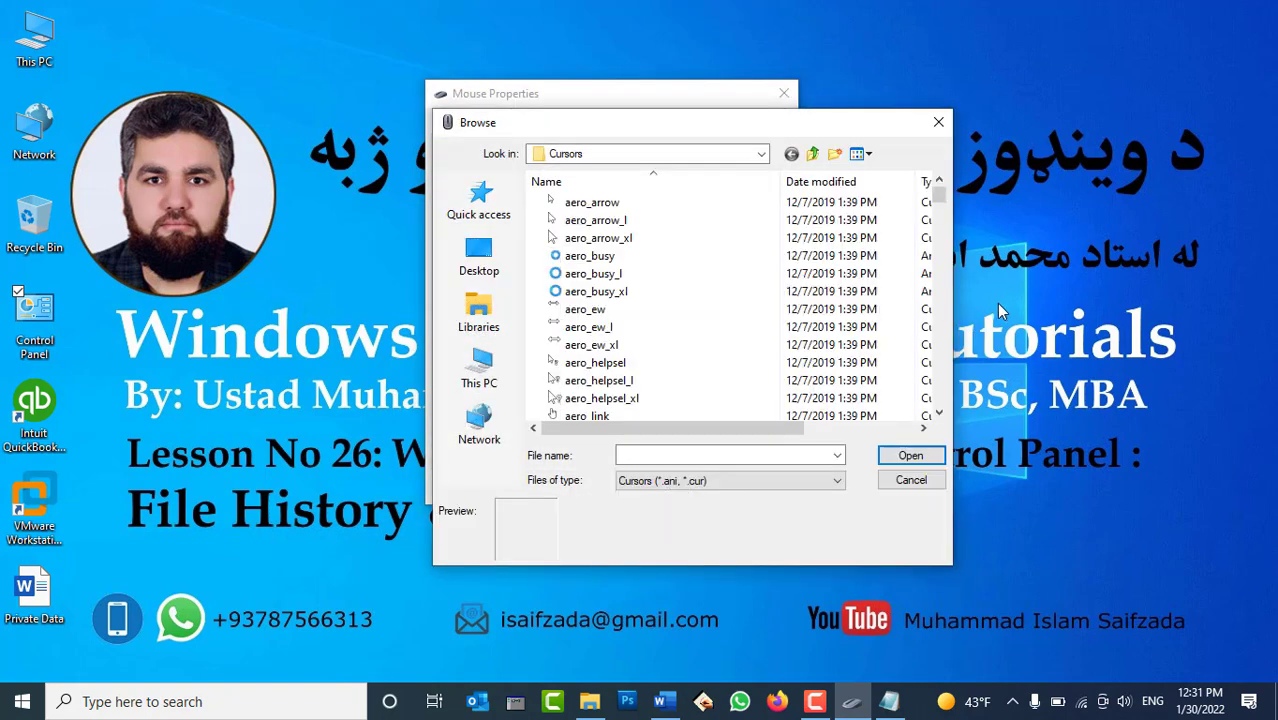
scroll(710, 278, "down", 3)
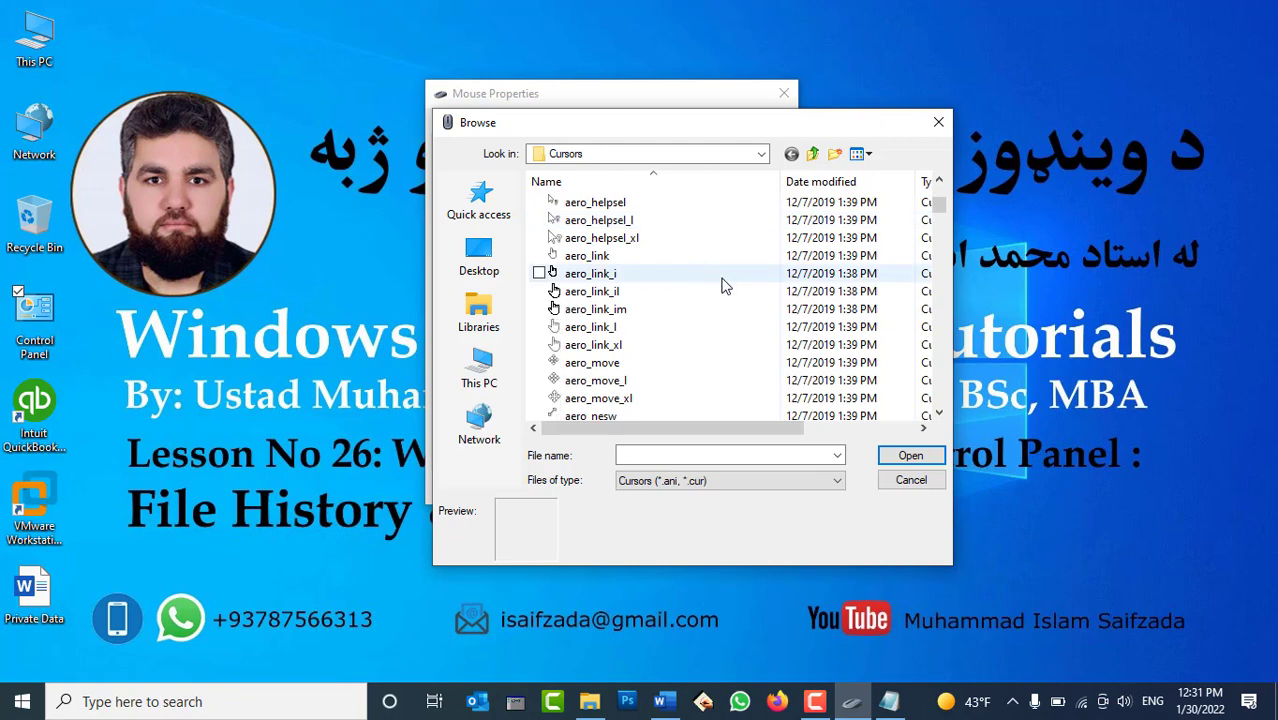
scroll(710, 285, "down", 5)
scroll(728, 290, "down", 3)
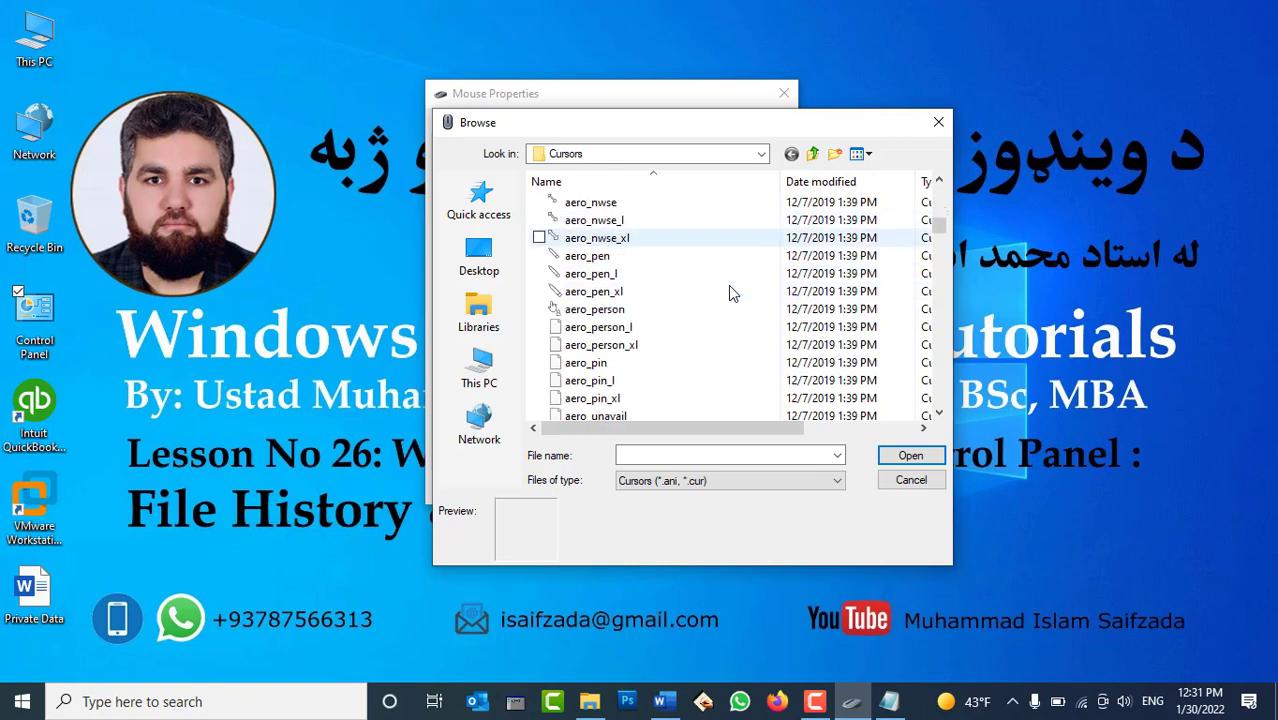
scroll(735, 300, "down", 5)
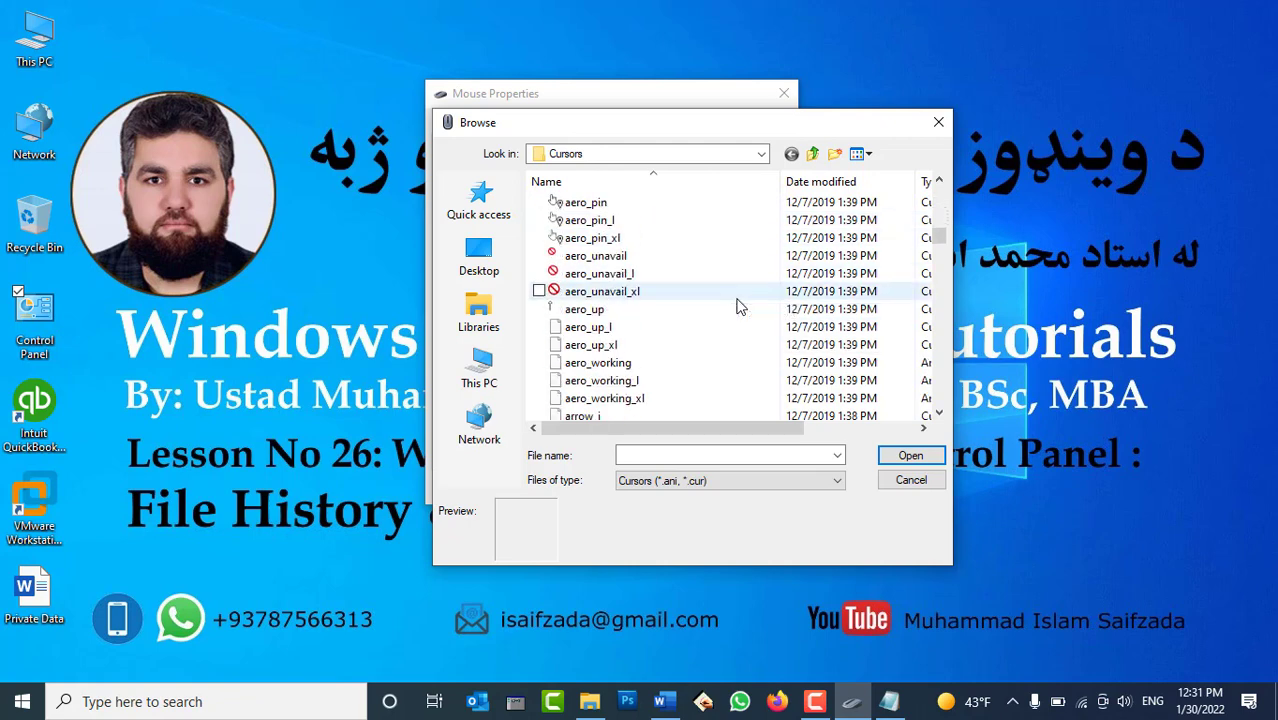
scroll(740, 308, "down", 2)
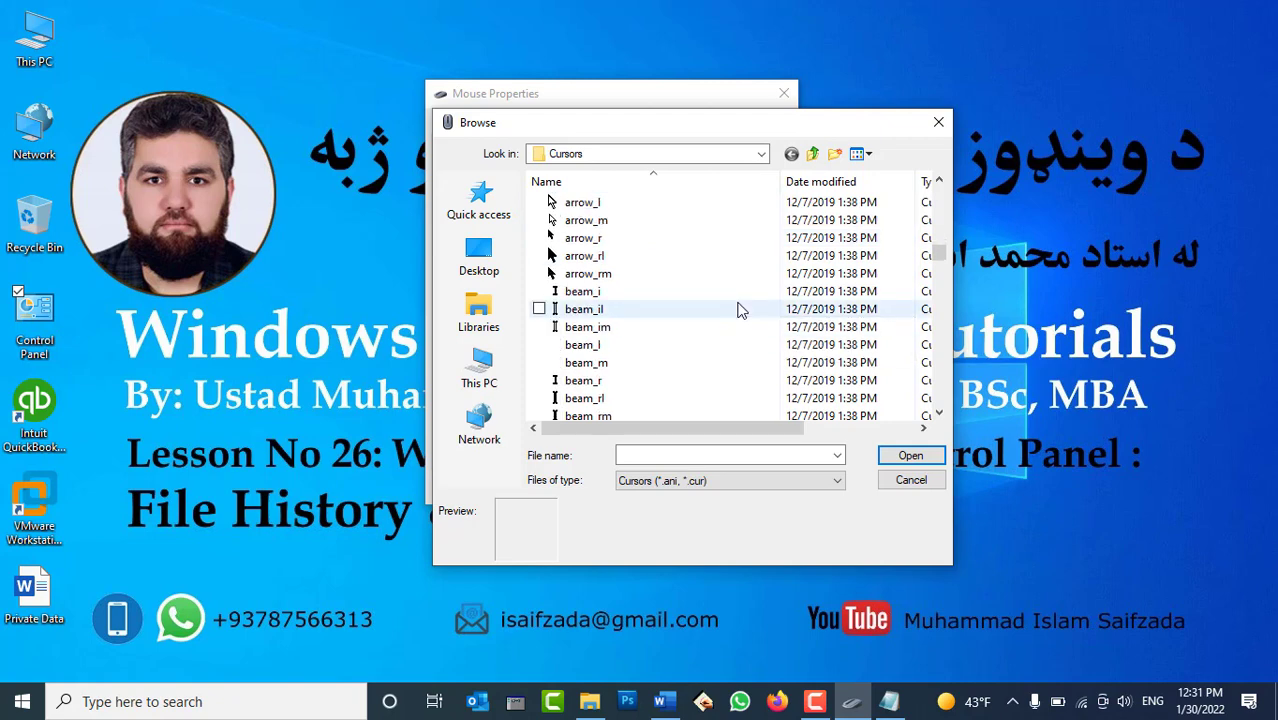
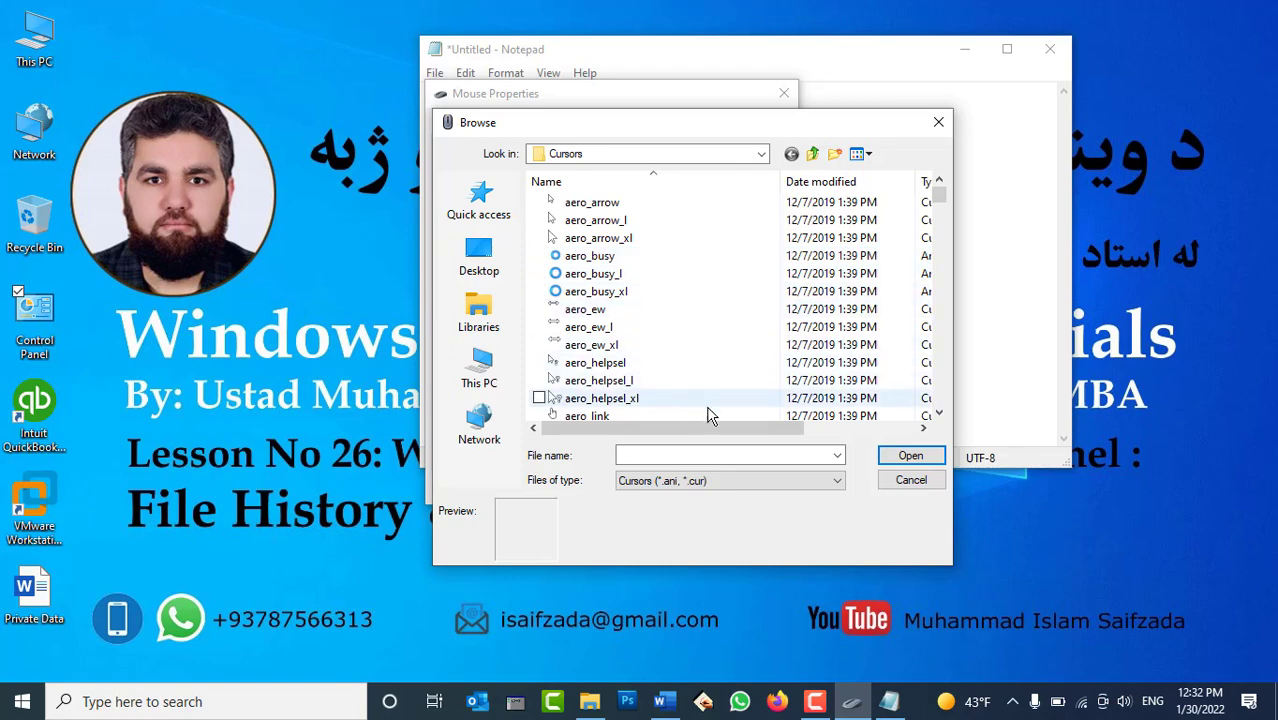
left_click(911, 480)
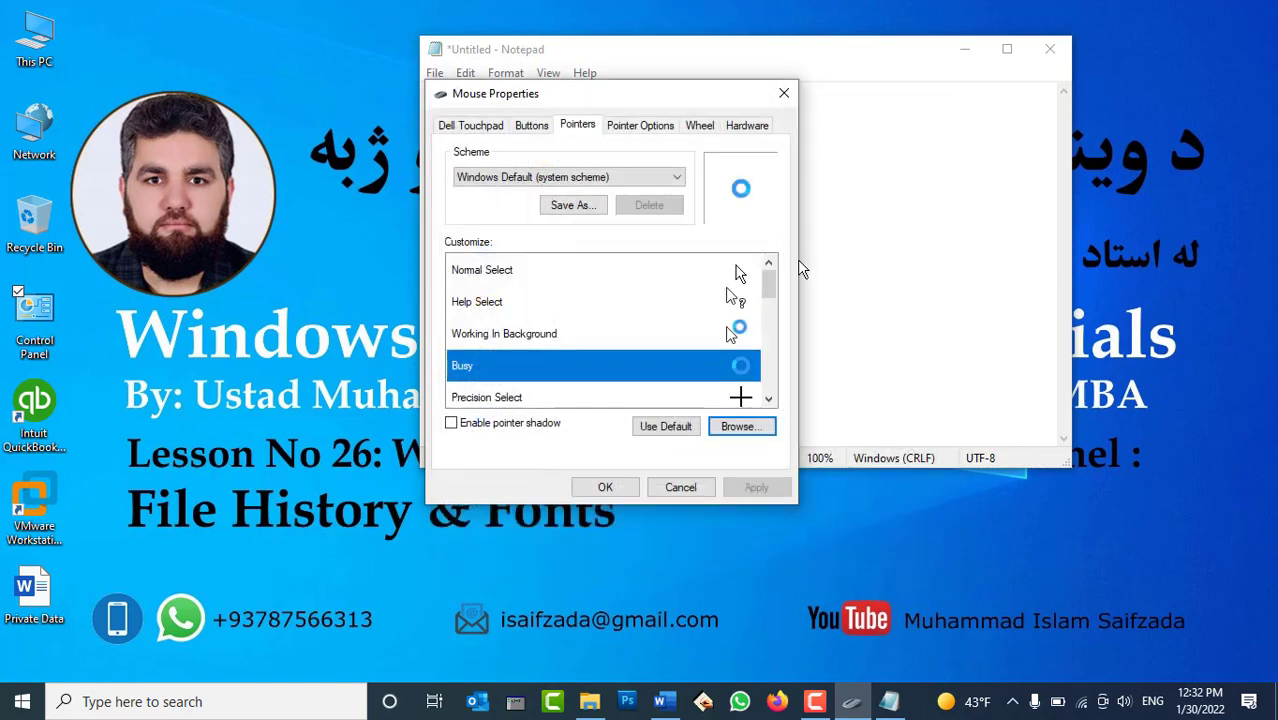
Choose the Windows Black (extra large) pointer scheme in the mouse settings and apply it
left_click(674, 330)
left_click(675, 272)
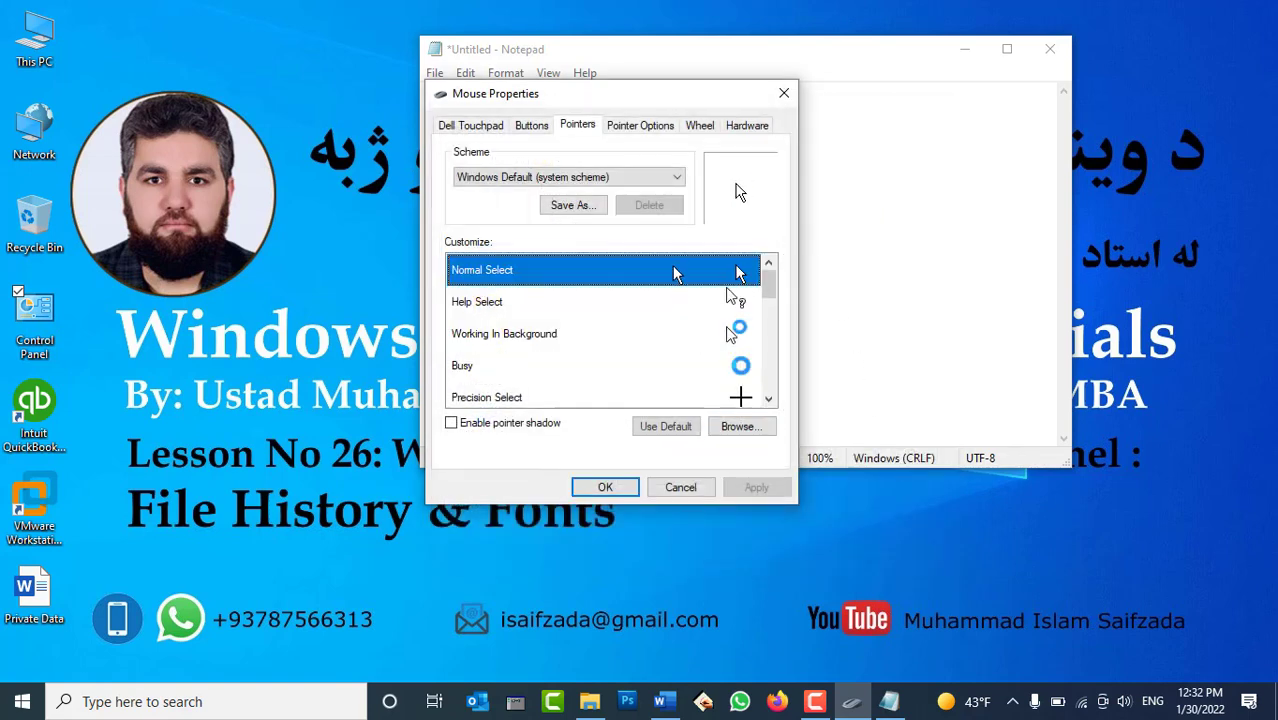
left_click(604, 176)
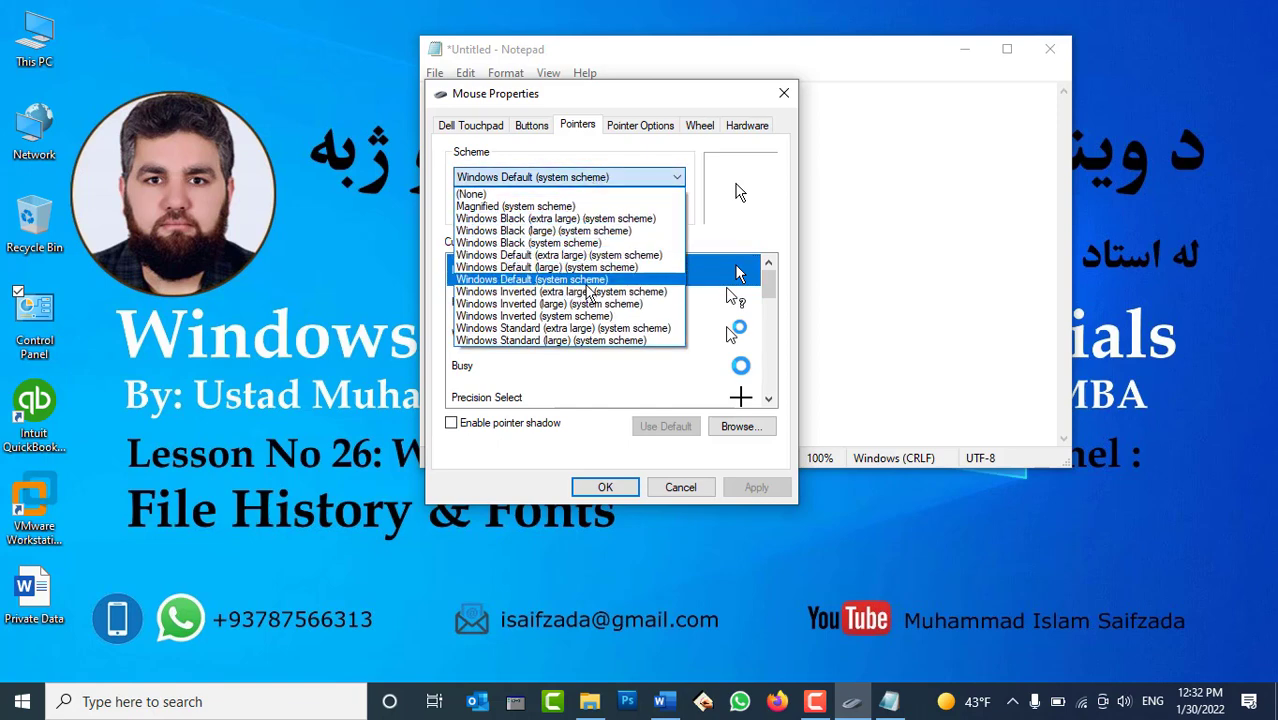
left_click(577, 220)
left_click(754, 488)
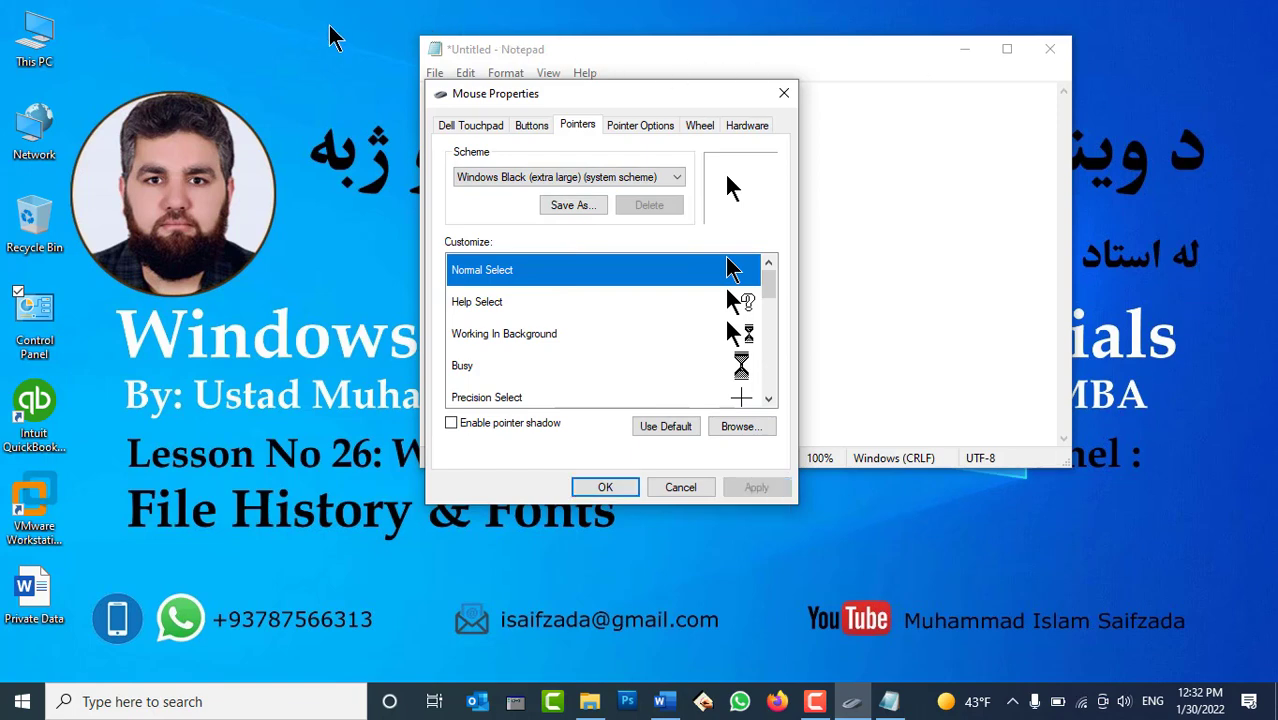
Switch the pointer scheme to Windows Inverted (large) and apply it
left_click(534, 179)
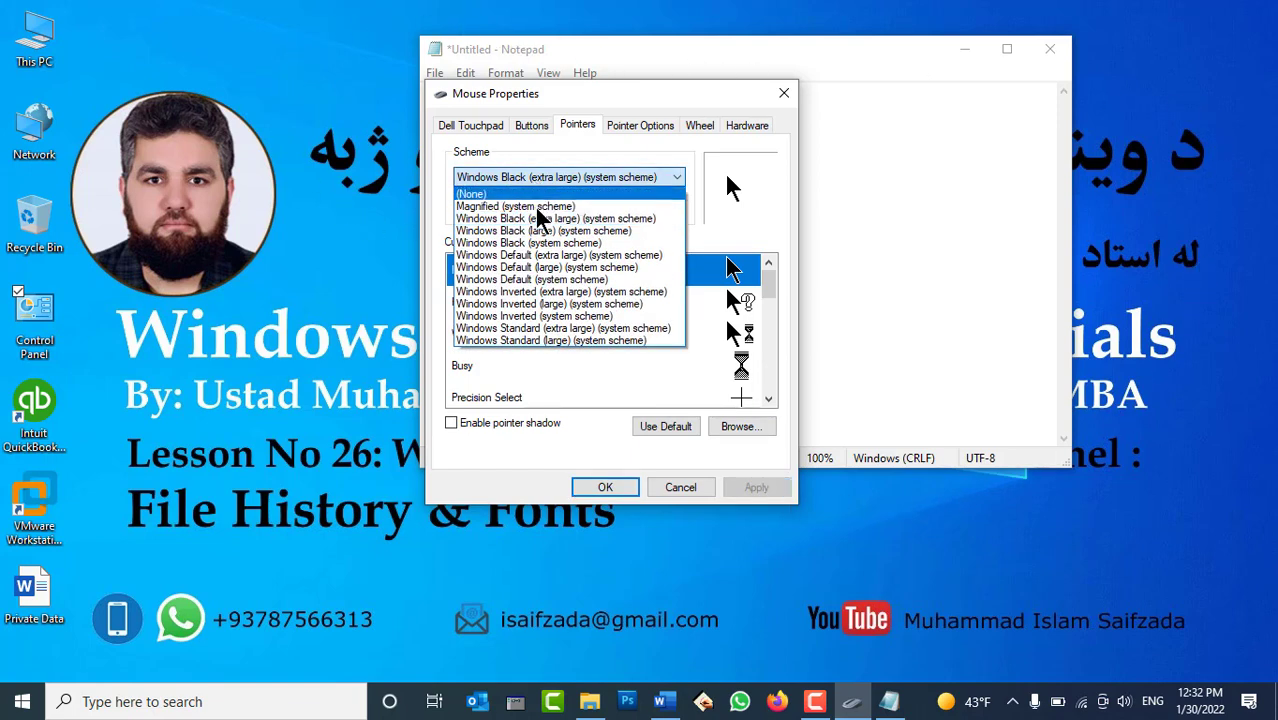
left_click(565, 303)
left_click(756, 487)
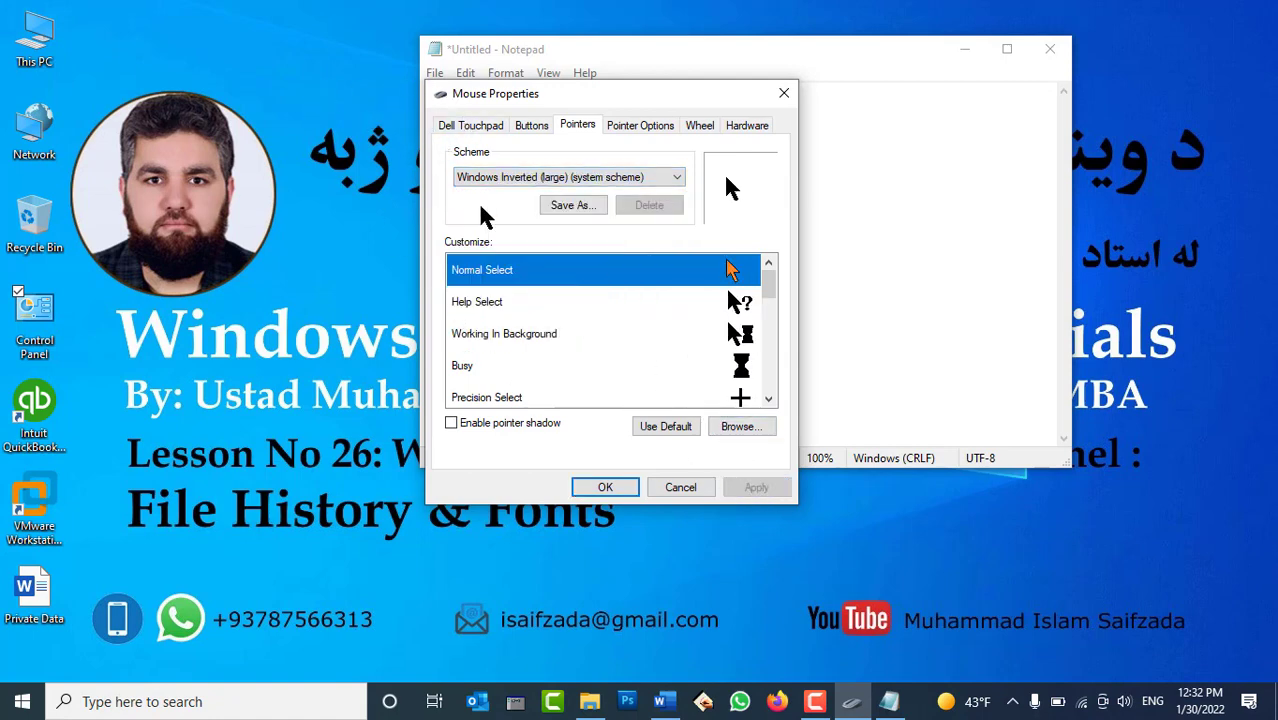
Restore the Windows Default pointer scheme and apply it
left_click(566, 181)
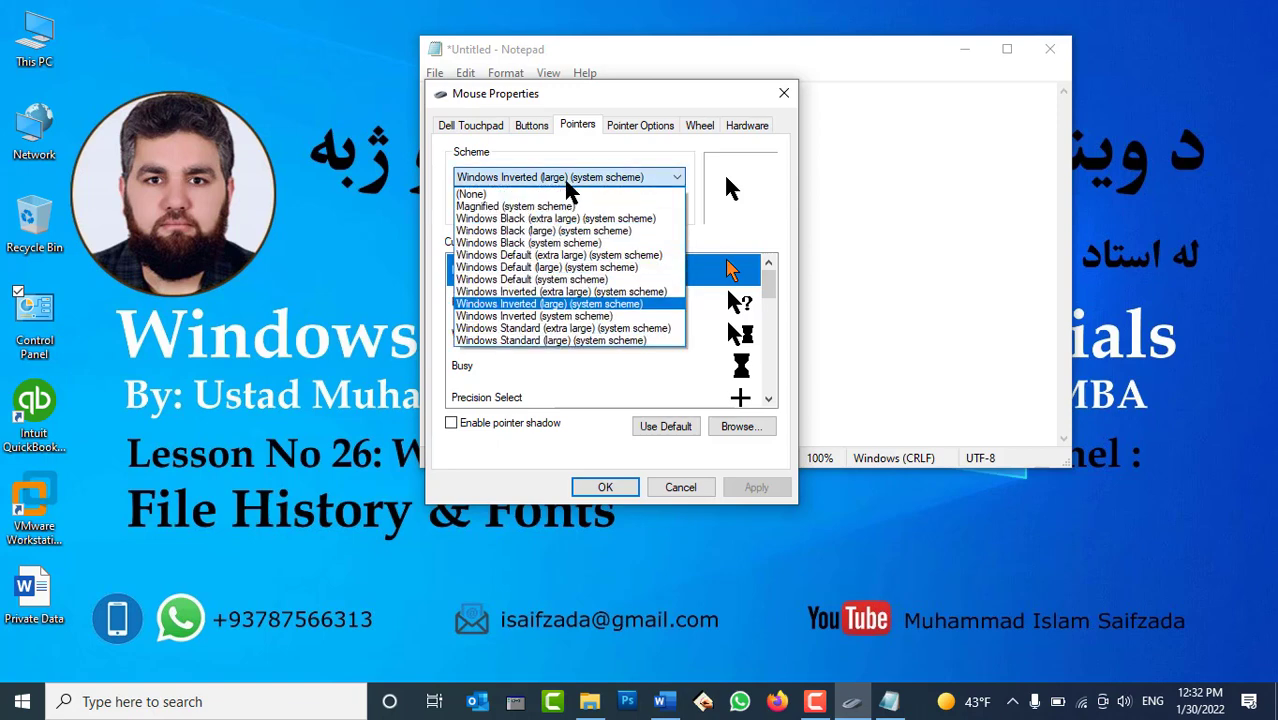
left_click(549, 281)
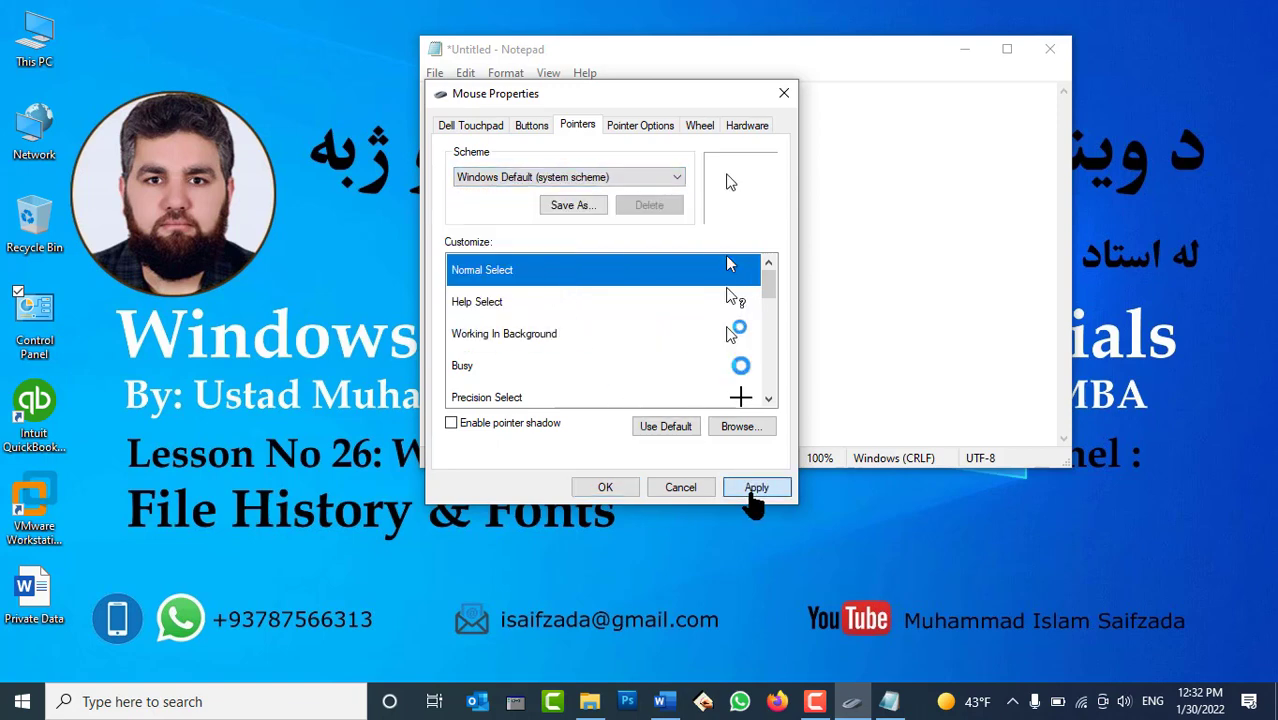
left_click(755, 488)
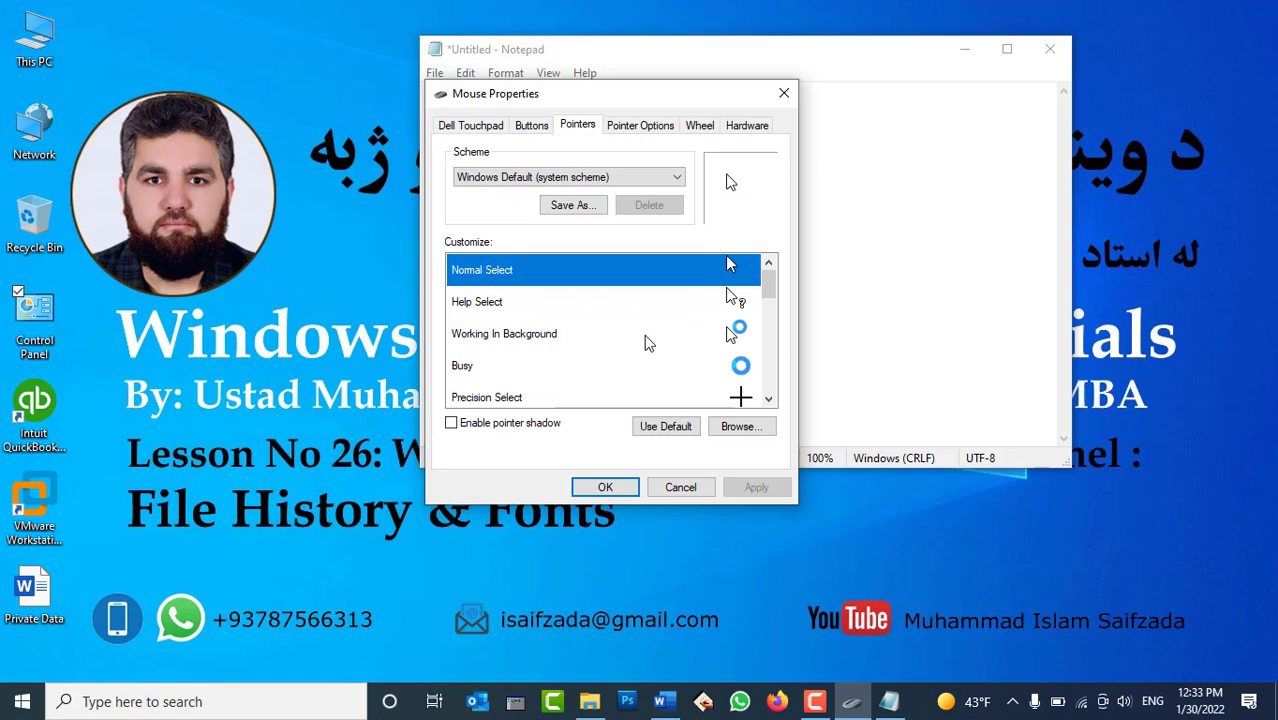
Enable the pointer shadow and apply it, and disable the shadow again and apply the change
left_click(517, 432)
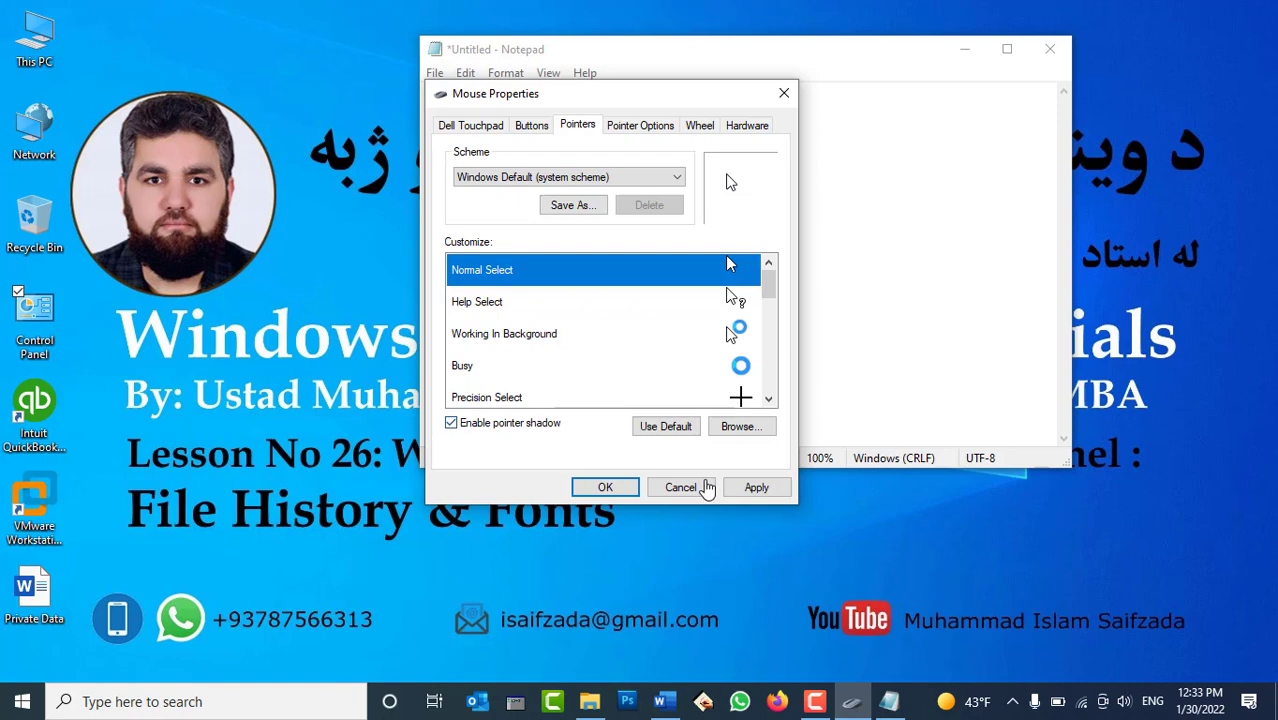
left_click(756, 487)
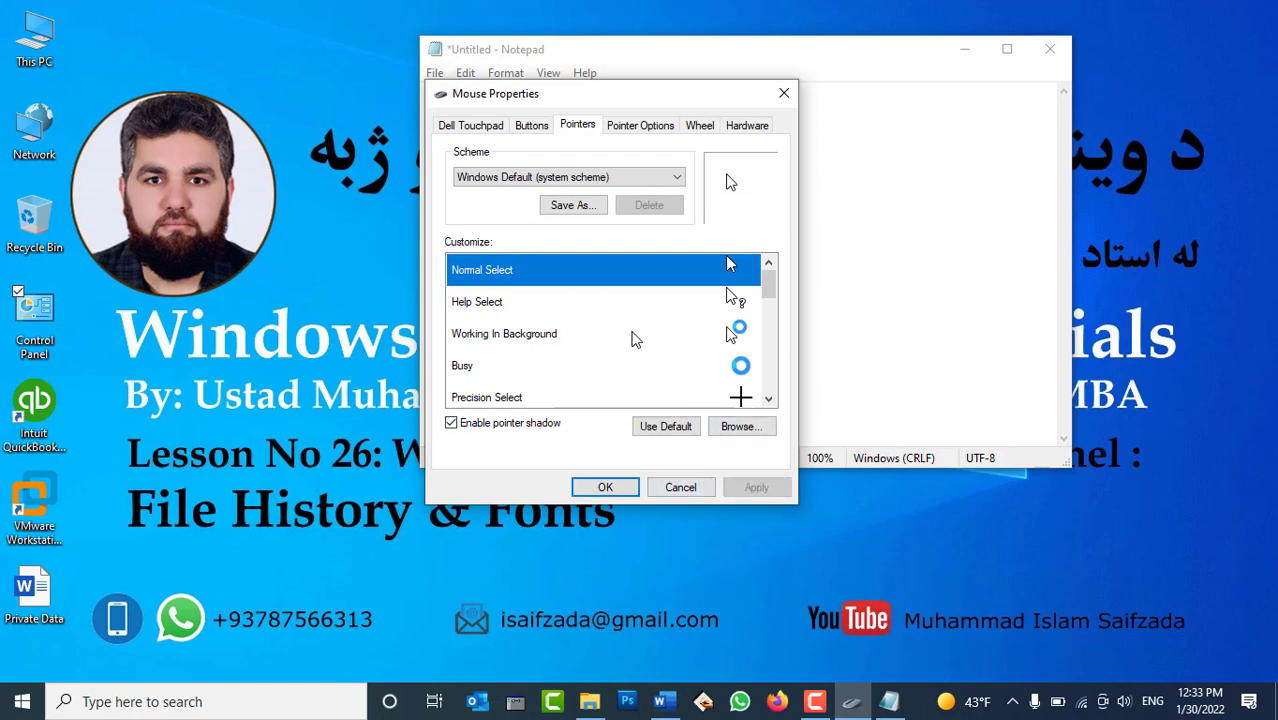
left_click(532, 425)
left_click(750, 490)
Display the pointer motion and visibility options in the mouse settings, and minimize the Notepad window behind them
left_click(636, 127)
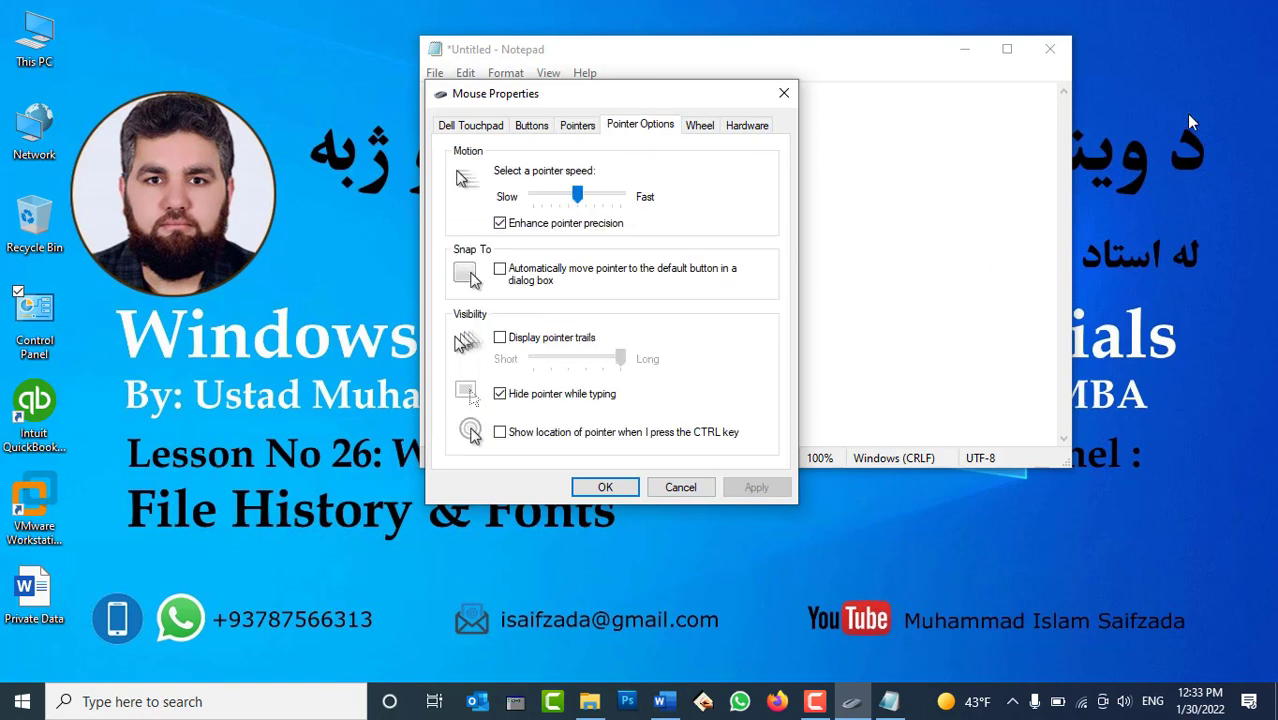
left_click(968, 88)
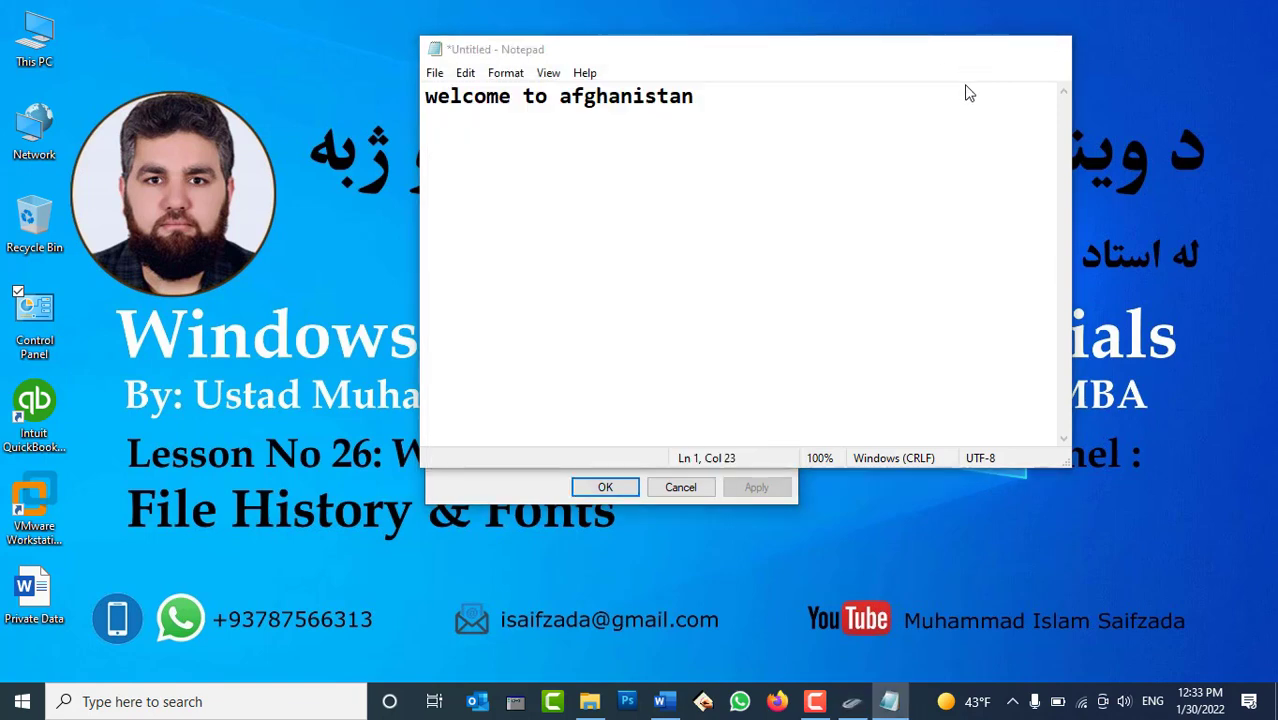
left_click(965, 49)
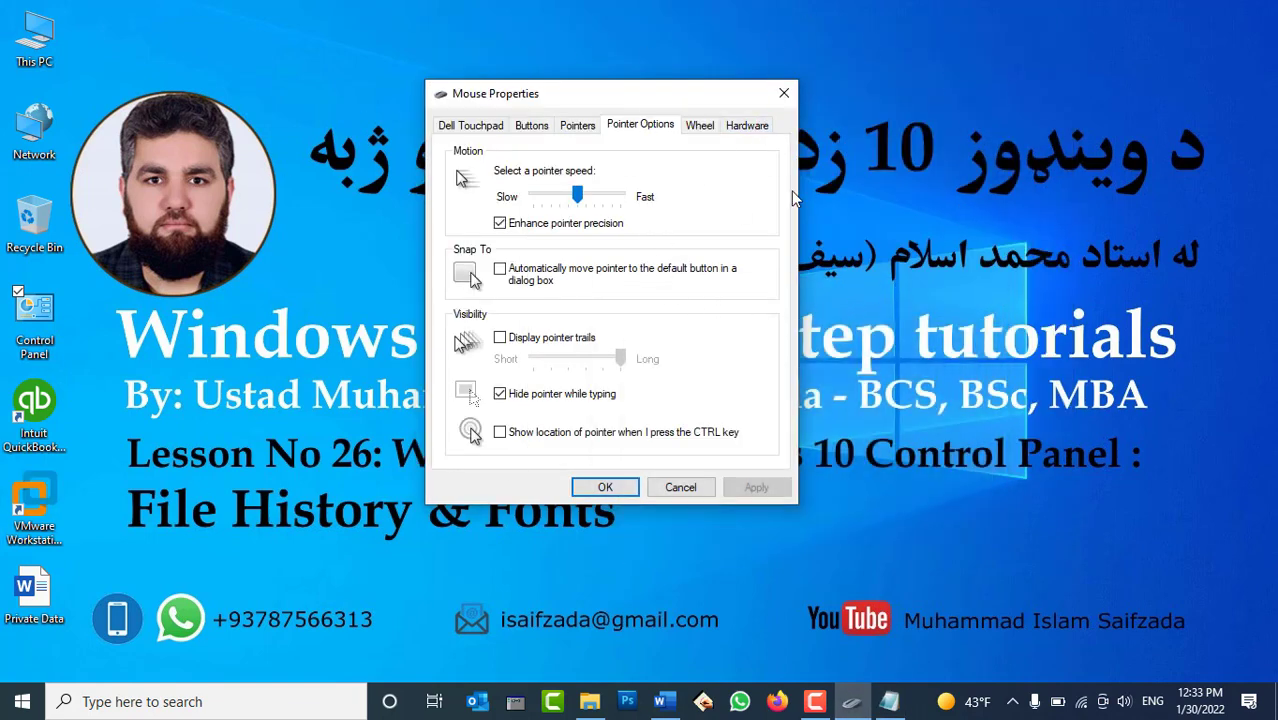
Try slower and faster pointer speeds, return the speed to the middle of its range, and apply it
left_click_drag(577, 196, 533, 196)
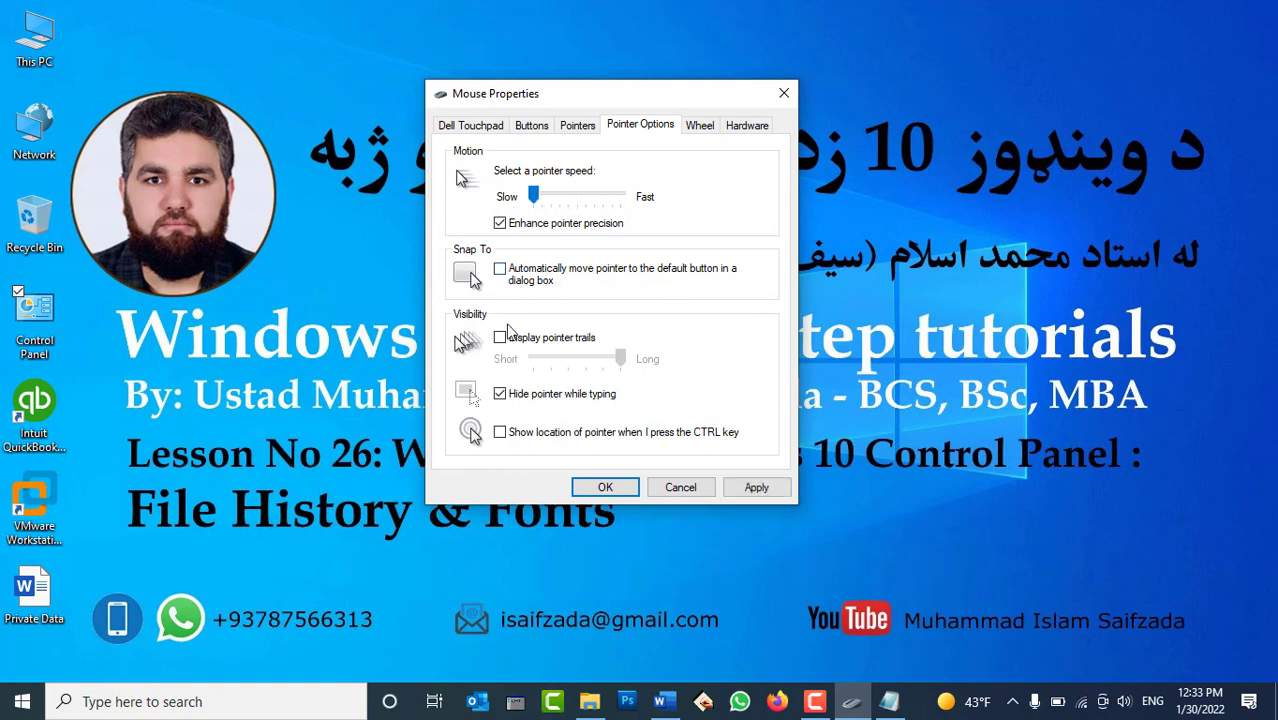
left_click(605, 200)
left_click(573, 200)
left_click_drag(575, 200, 585, 199)
left_click(756, 487)
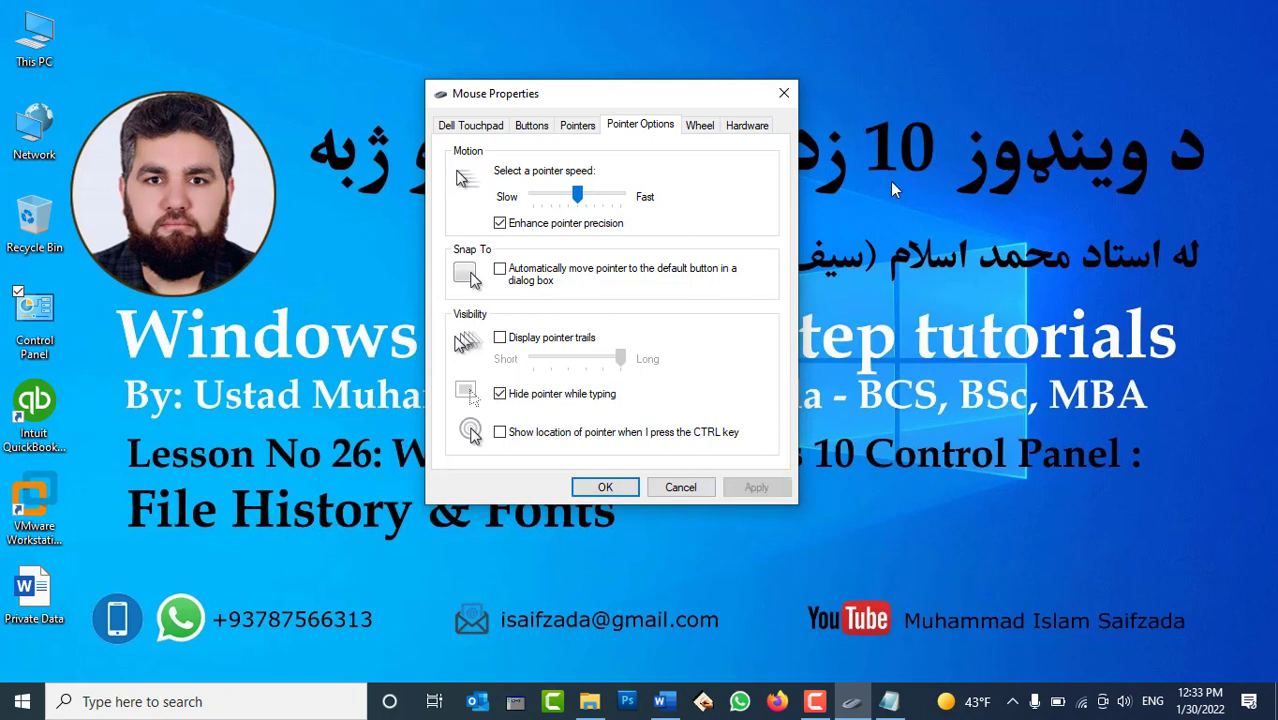
Turn off Enhance pointer precision and apply it, and turn the option back on and apply it again
left_click(532, 226)
left_click(760, 488)
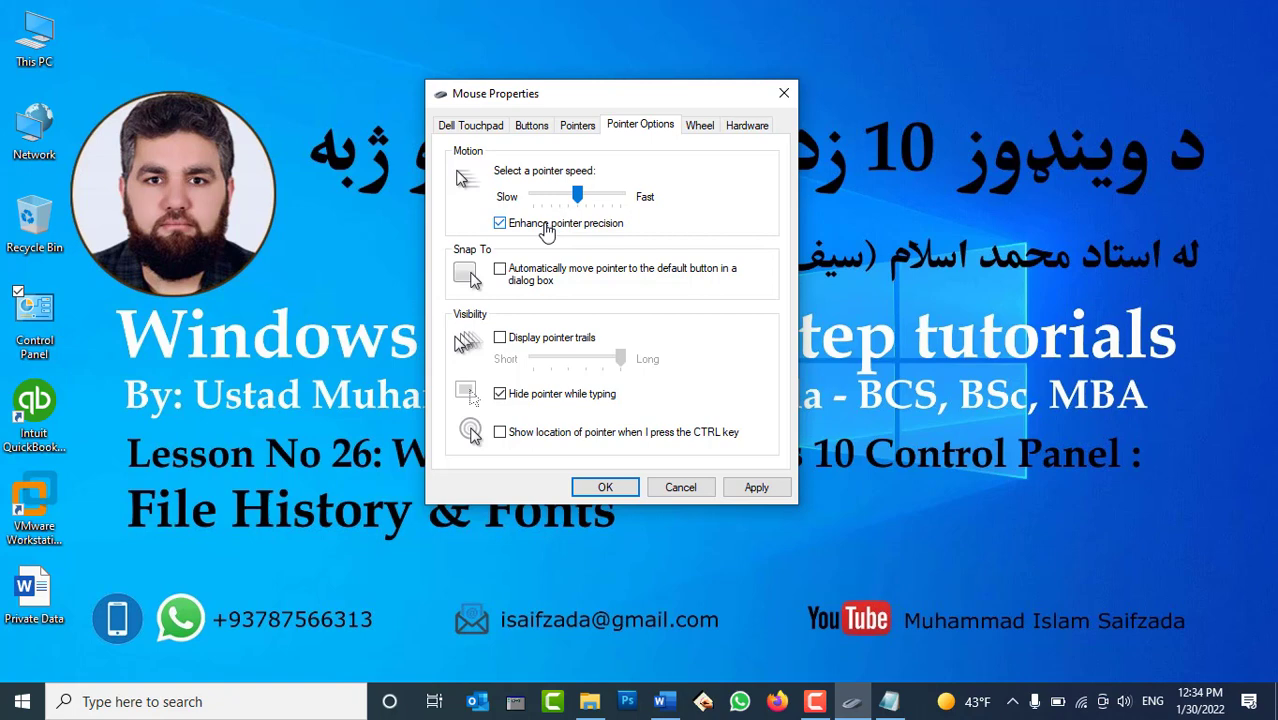
left_click(754, 487)
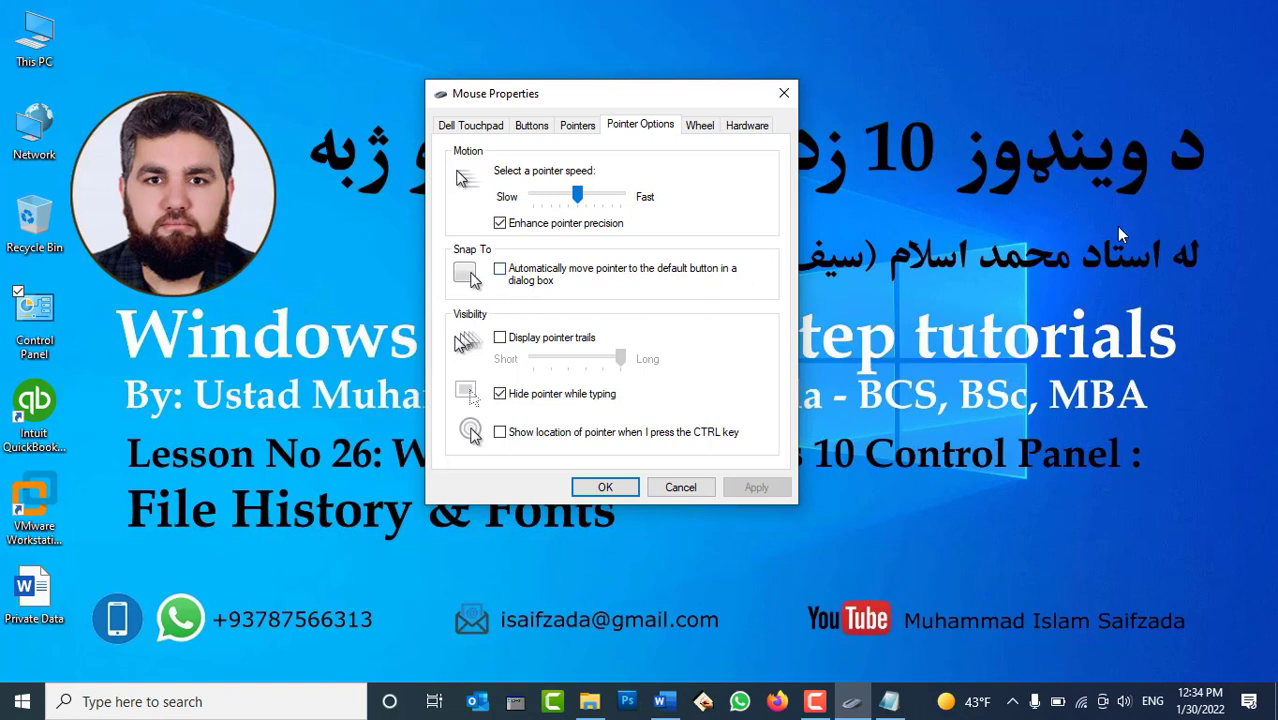
Launch Word with the Run command "winword", and create a blank document in a maximized window
key("super+r")
type("winword")
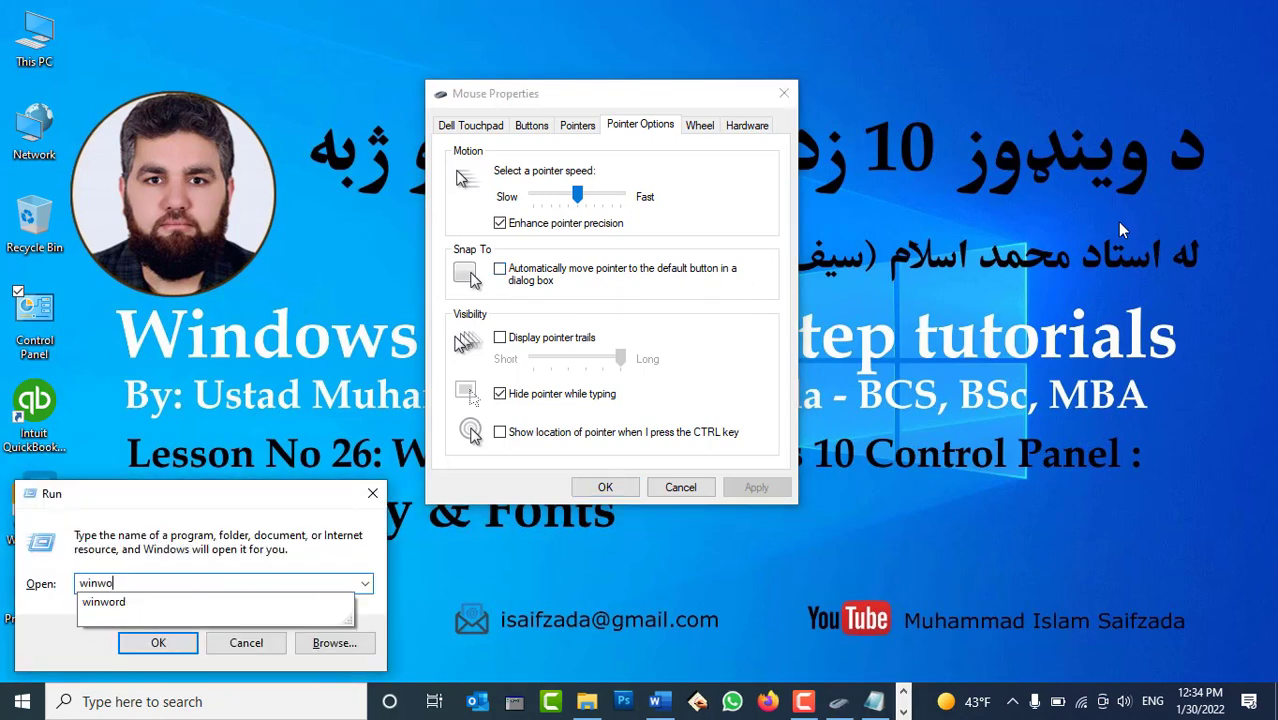
key("Return")
key("Return")
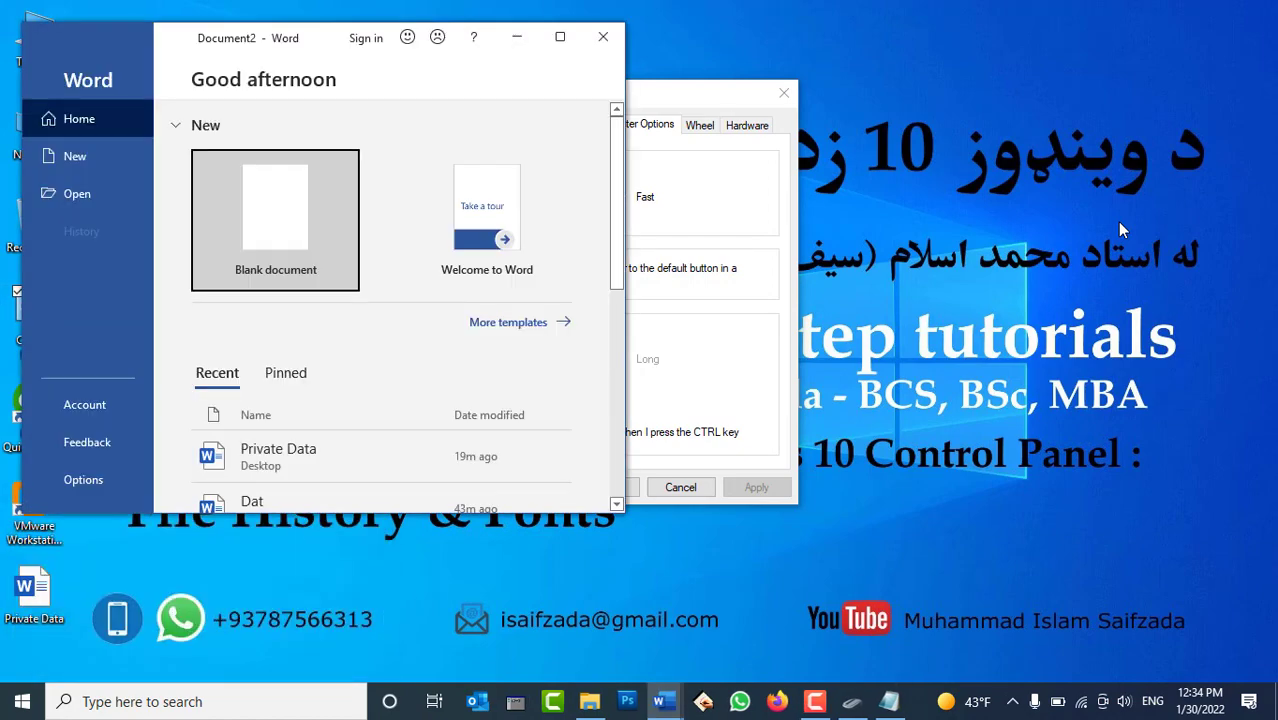
left_click(560, 37)
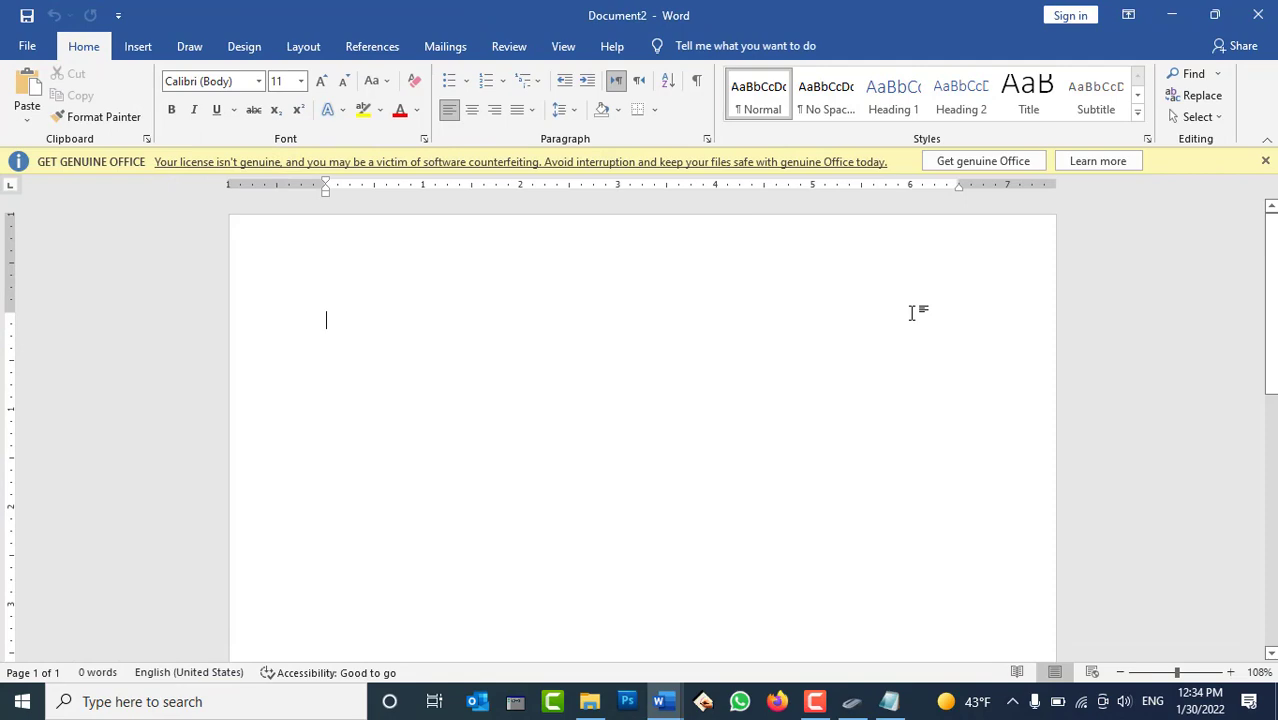
Fill the blank Word document with sample paragraphs using =rand(), and visit the Save As page without saving
type("=rand()")
key("Return")
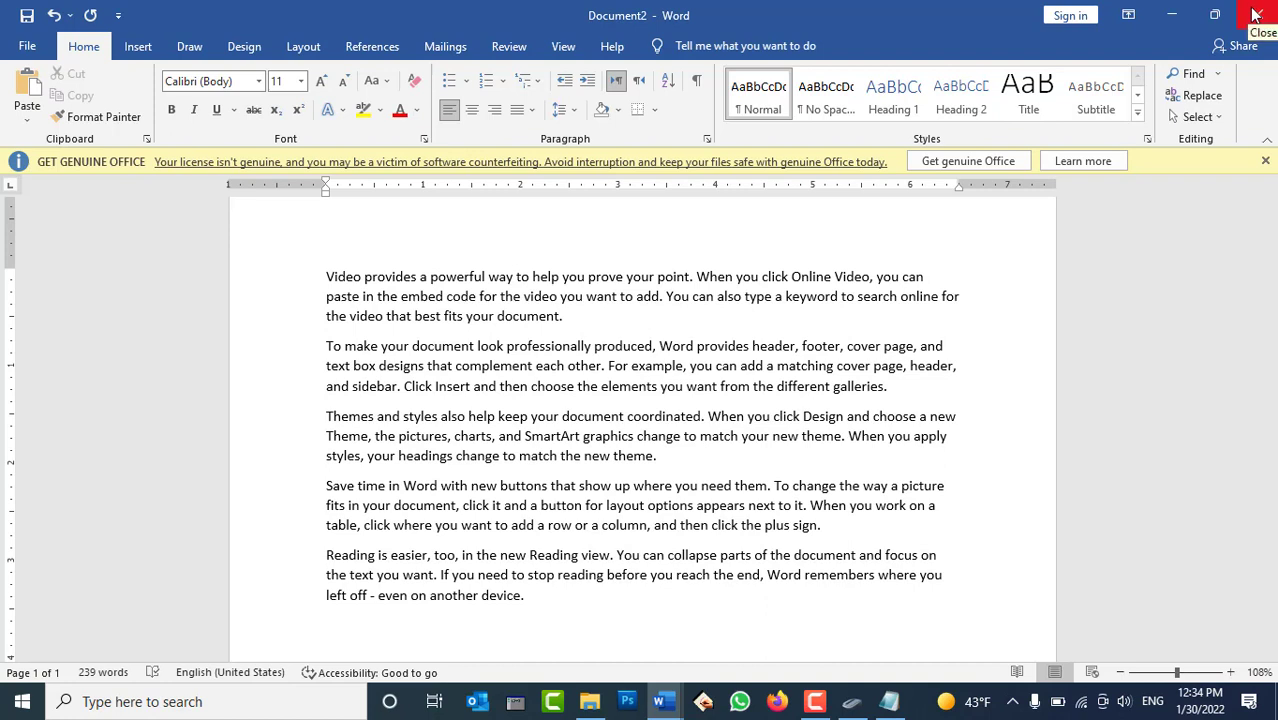
key("ctrl+s")
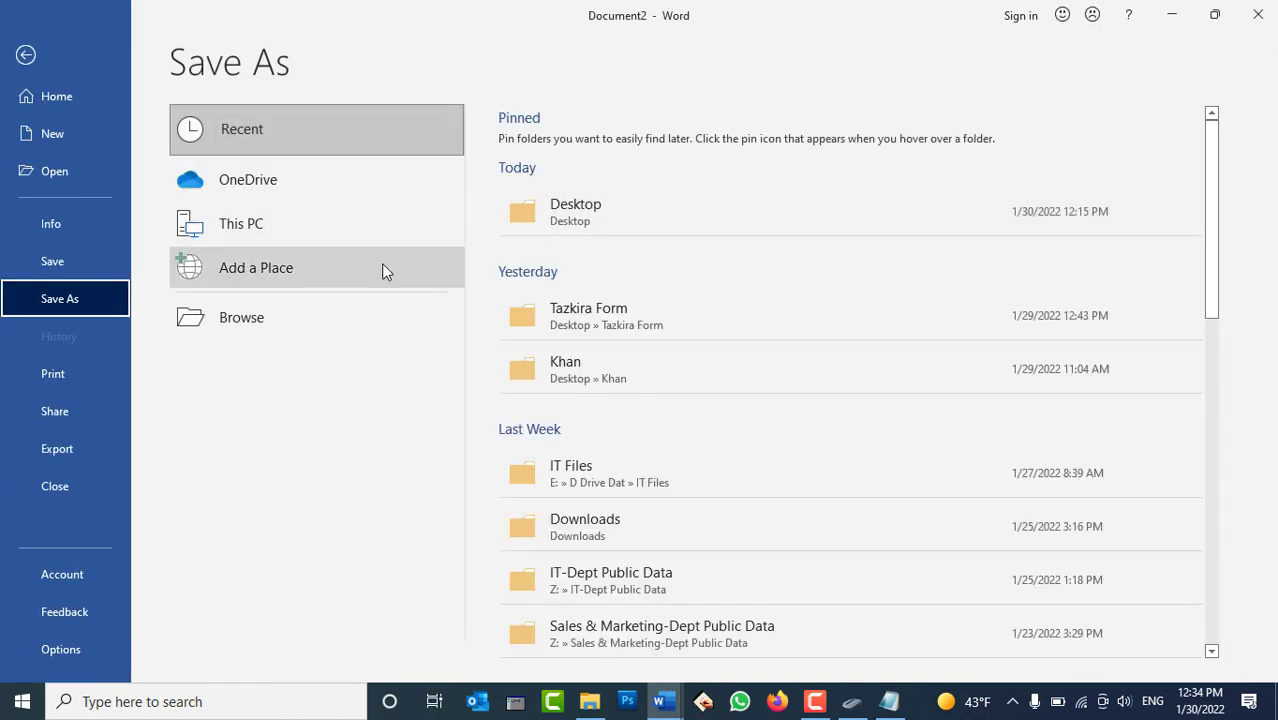
key("Escape")
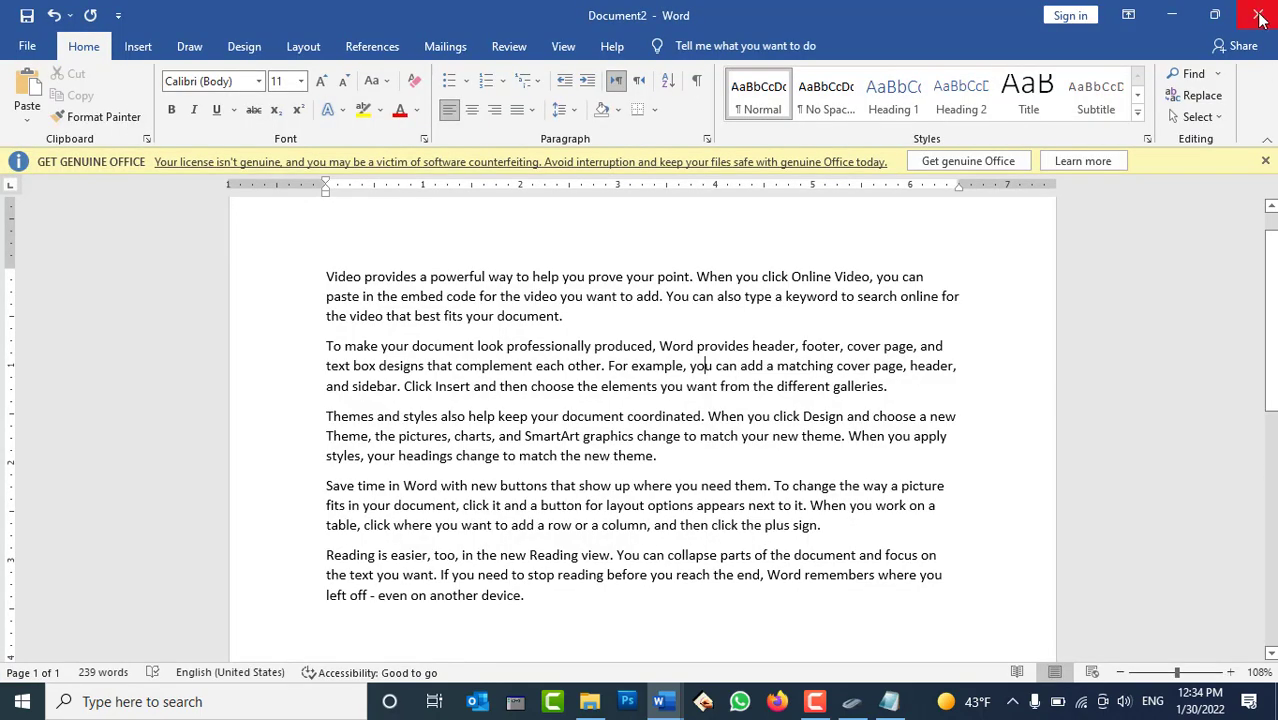
Close the Word document with the sample paragraphs without saving it
key("ctrl+o")
key("Escape")
key("alt+F4")
key("Tab")
key("Return")
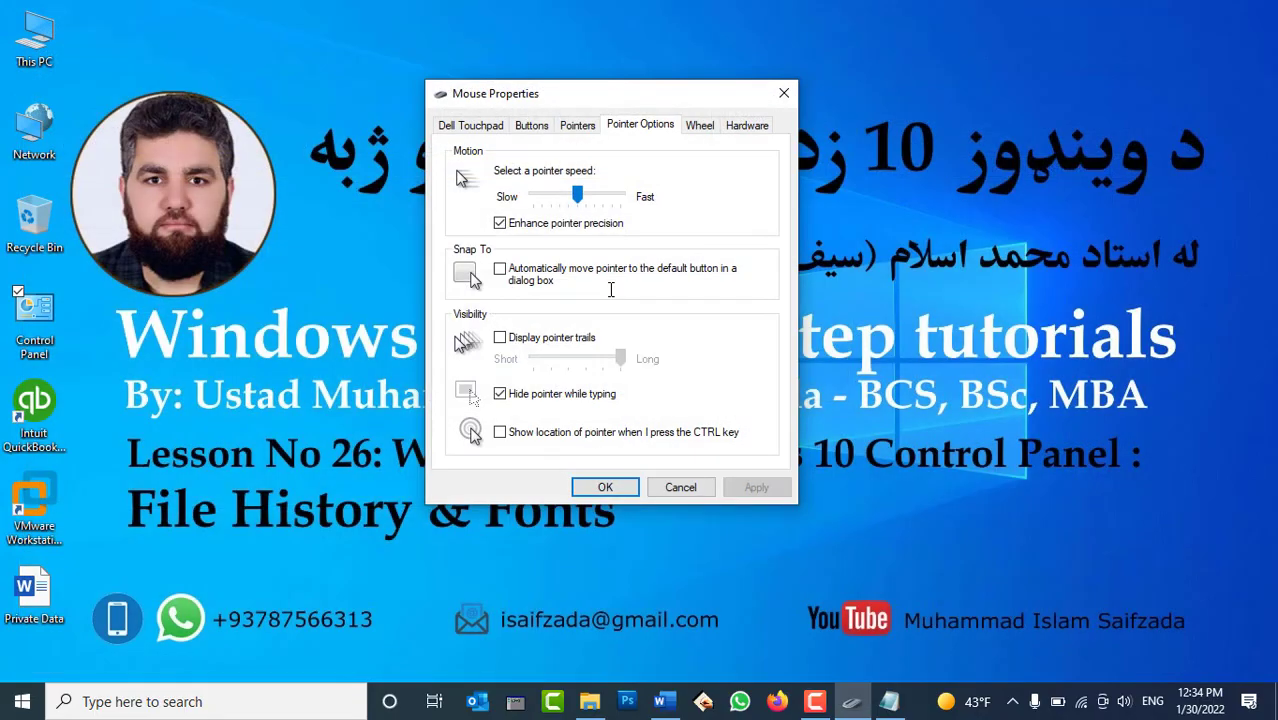
Launch Word again with the Run command, and create another blank document in a maximized window
key("super+r")
key("Return")
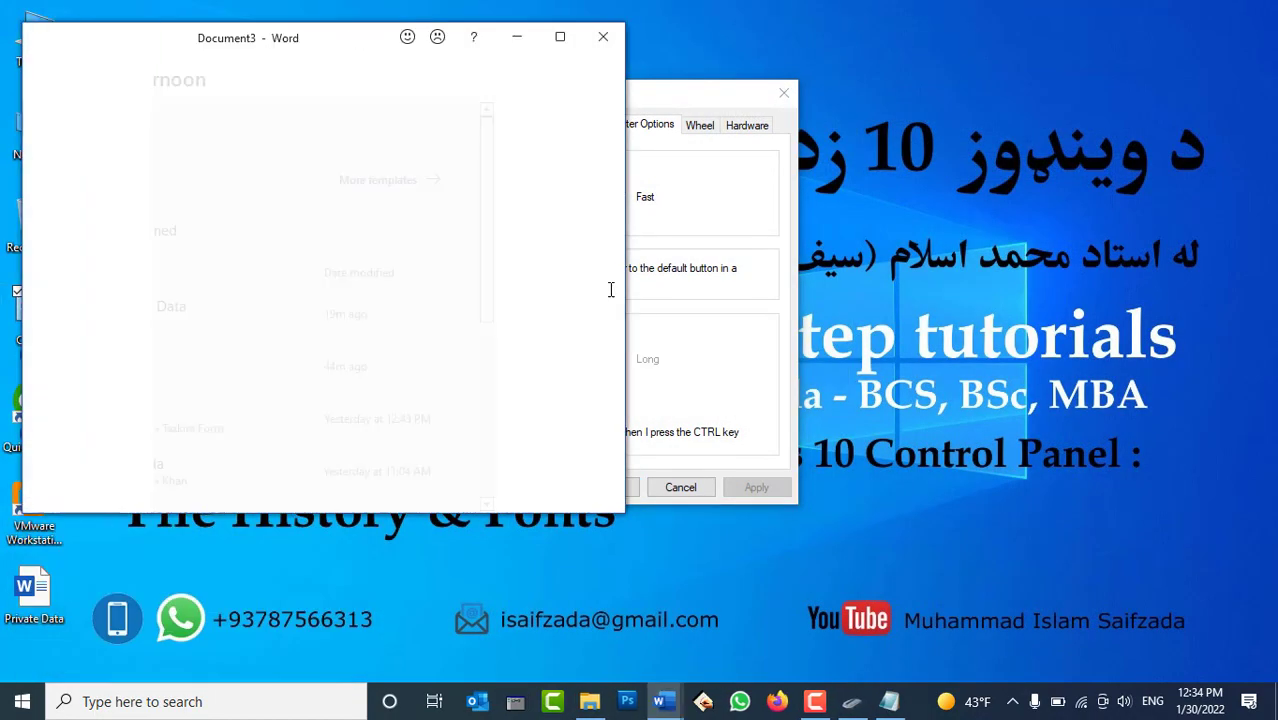
left_click(556, 16)
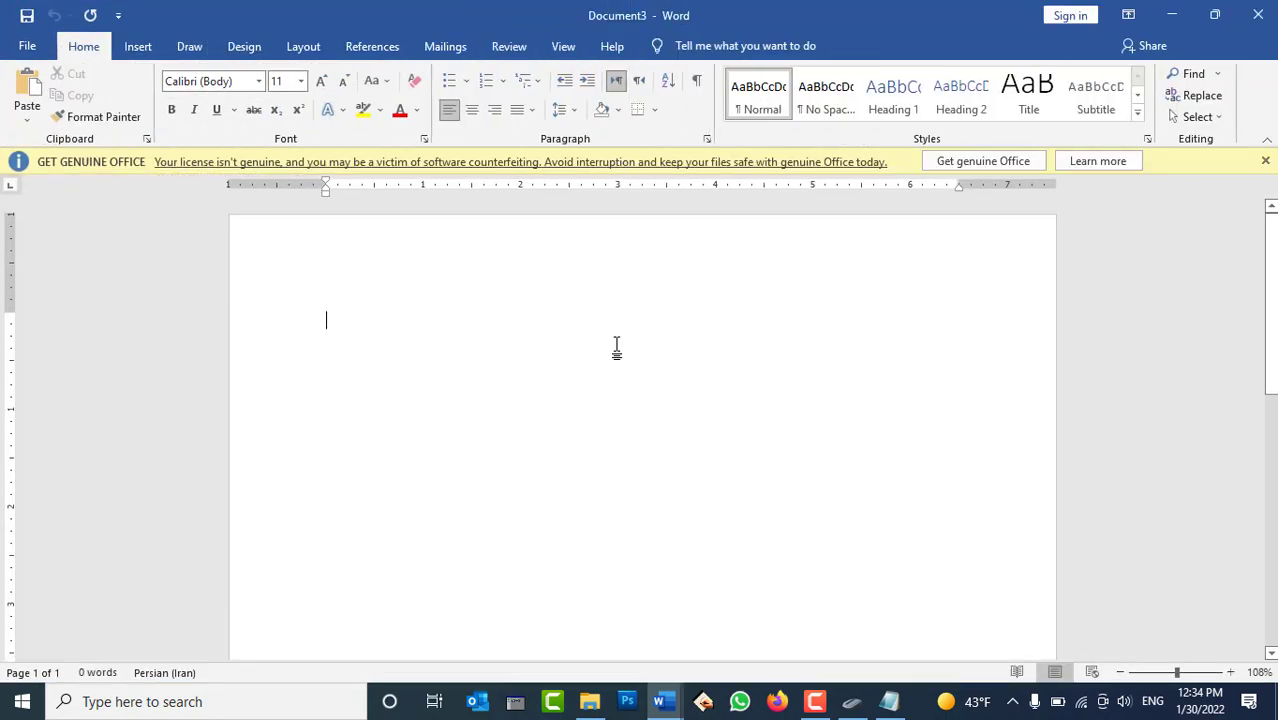
Try to open the Private Data document from the Desktop in Word, then cancel and close Word
key("ctrl+o")
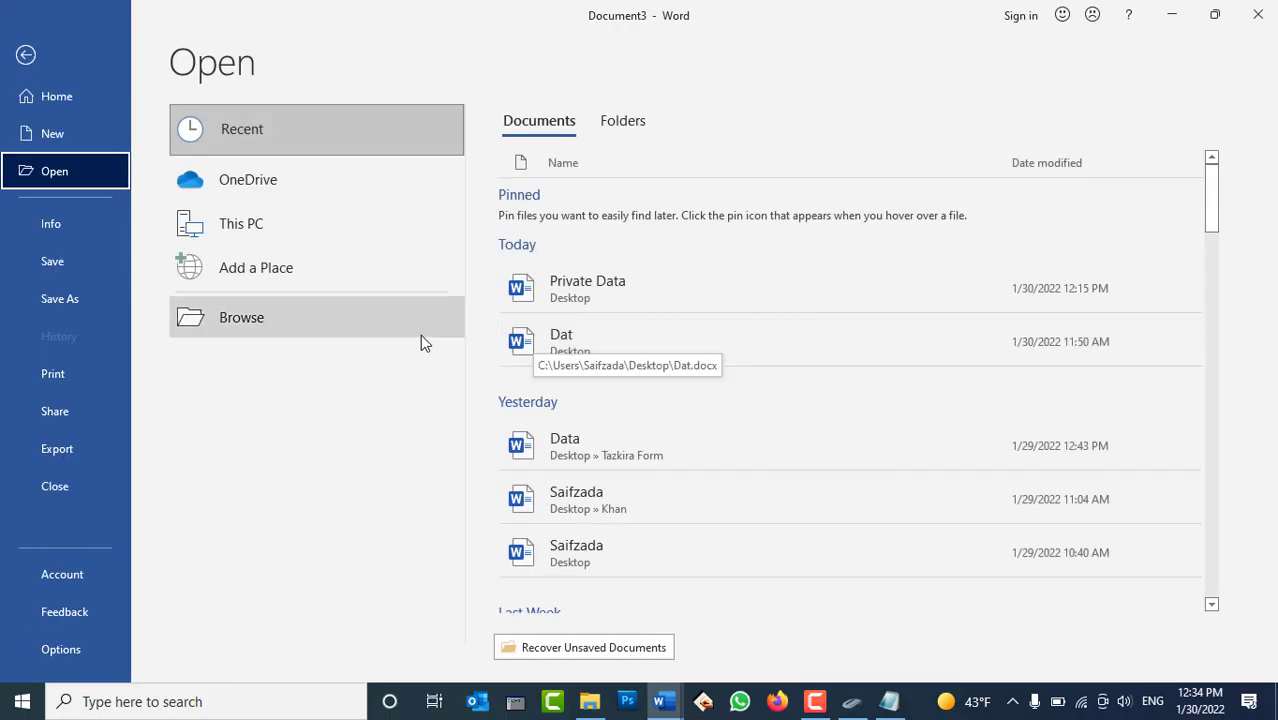
left_click(382, 330)
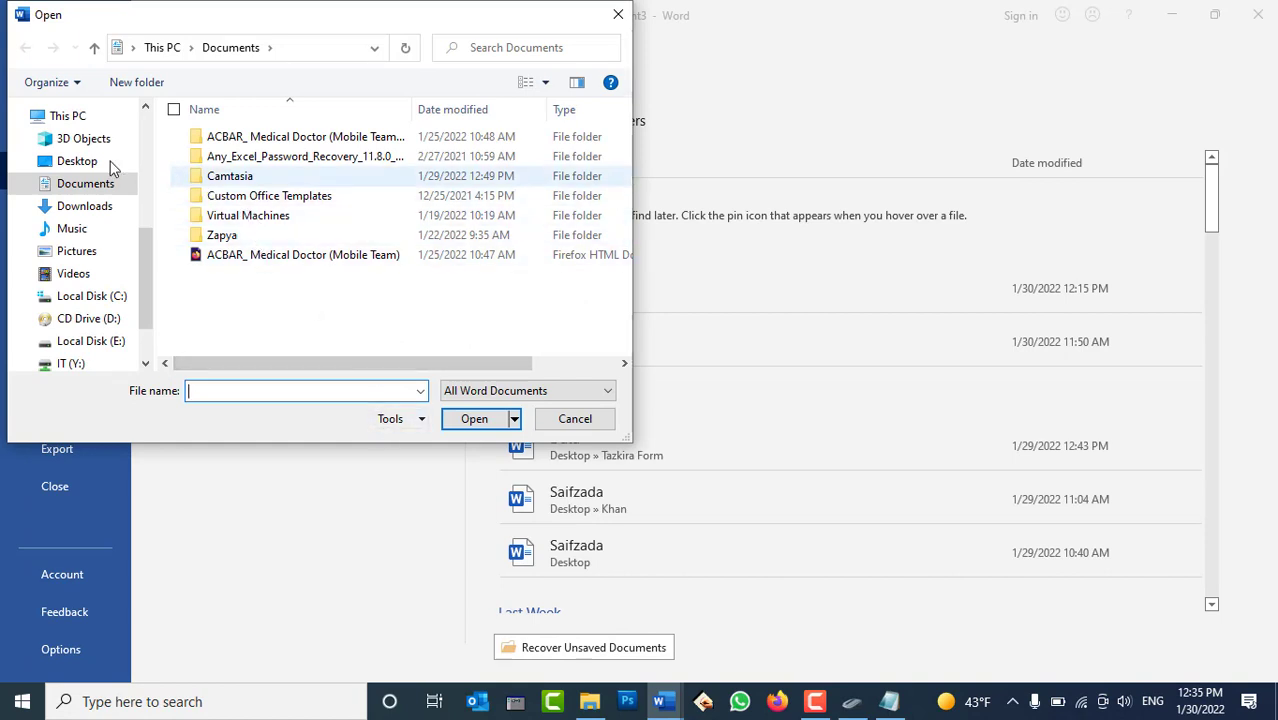
left_click(80, 162)
left_click(240, 138)
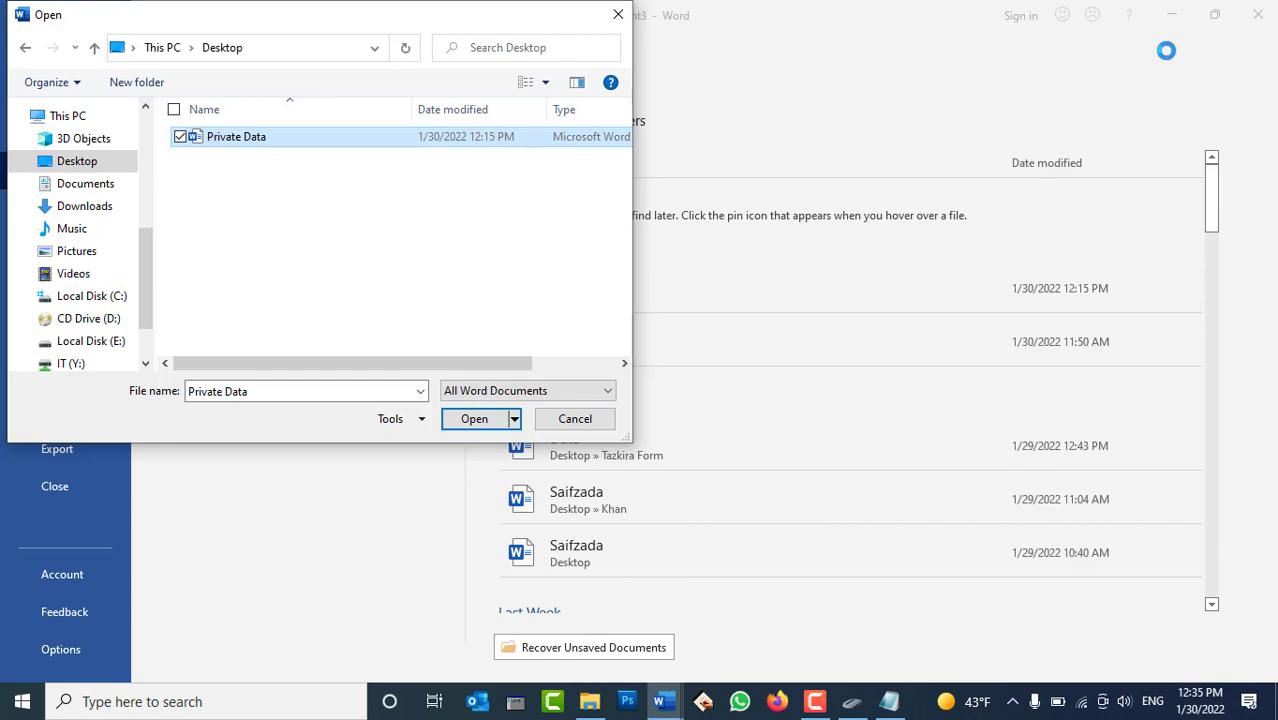
key("Escape")
key("Escape")
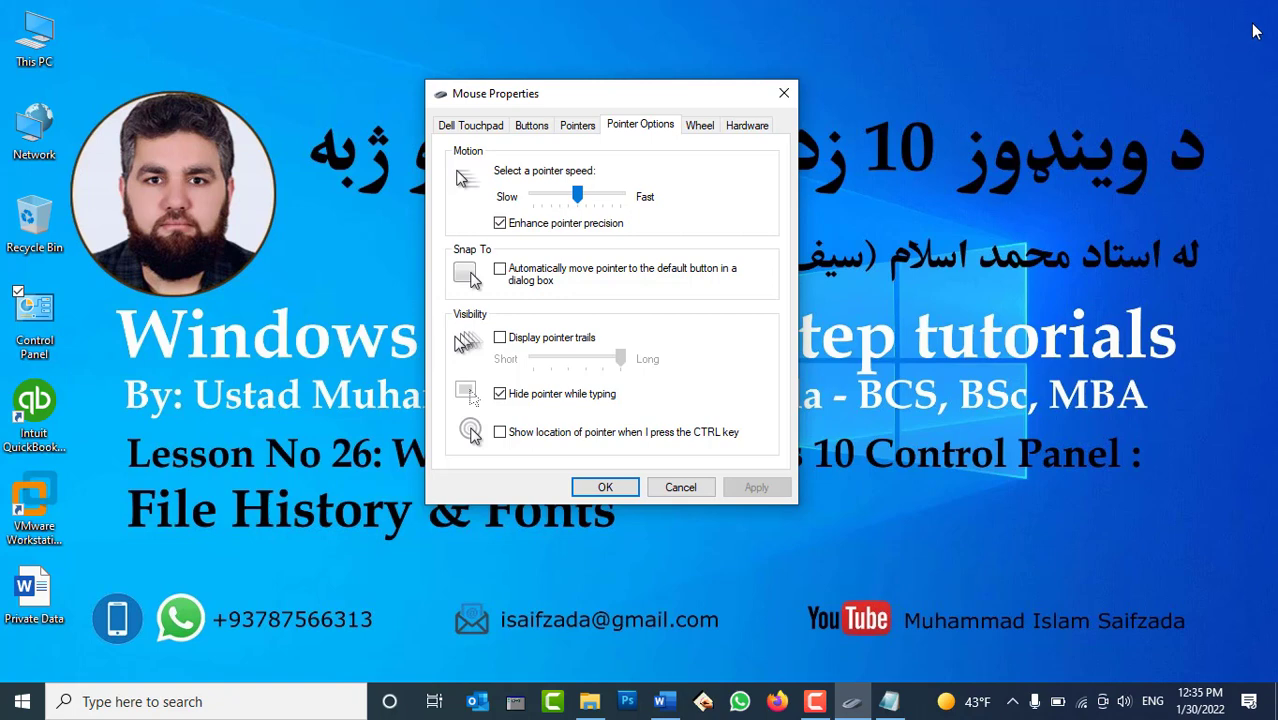
With the Run dialog open for comparison, enable automatically moving the pointer to the default button, apply it, and dismiss Run
key("super+r")
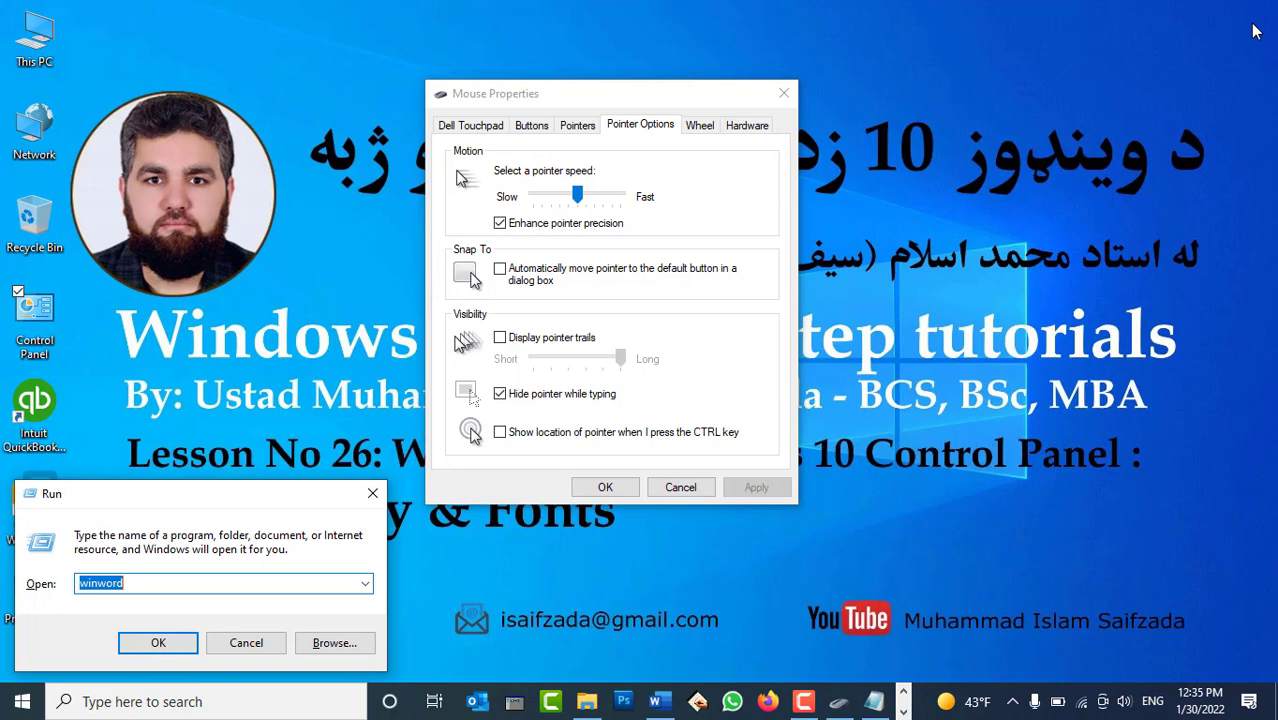
left_click(517, 279)
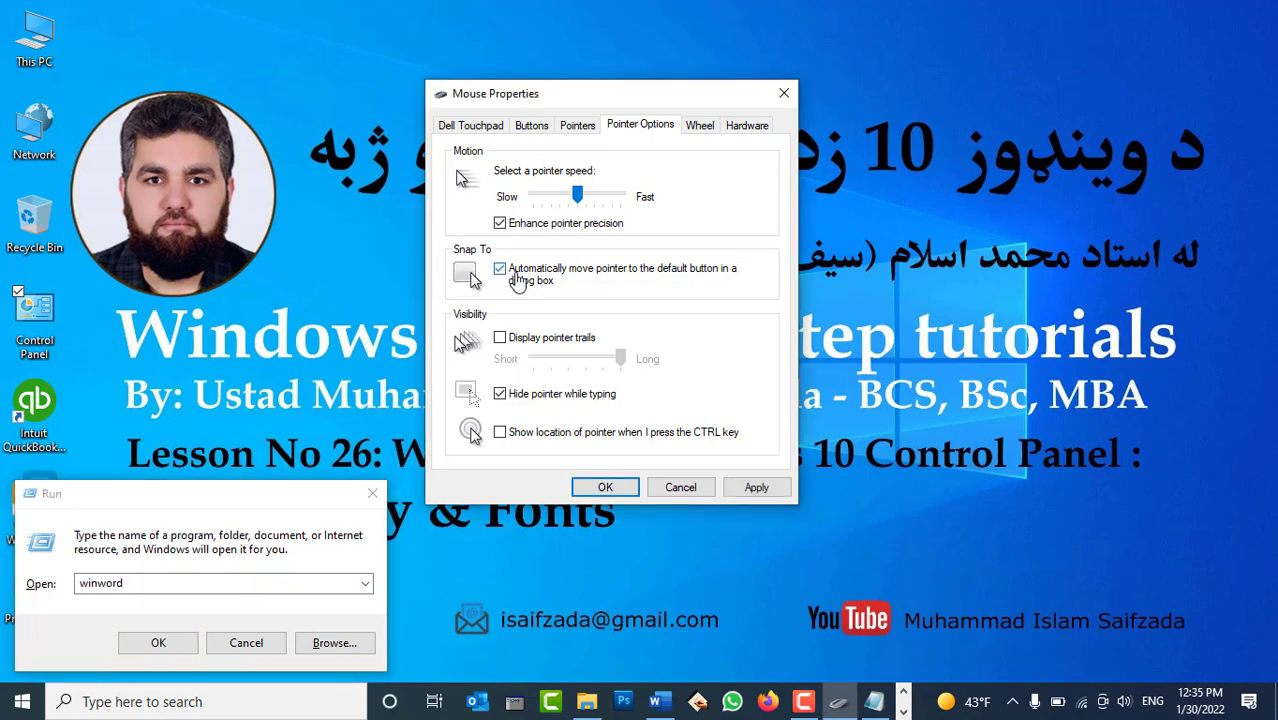
left_click(756, 487)
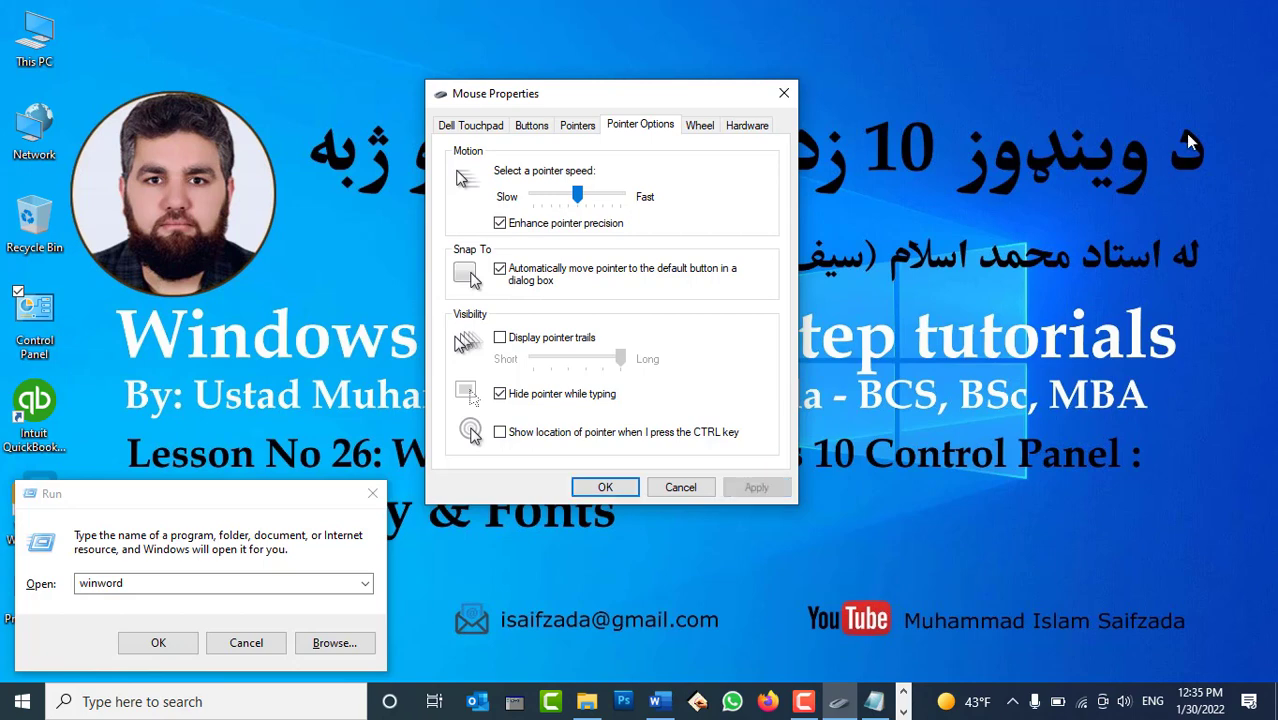
left_click(246, 642)
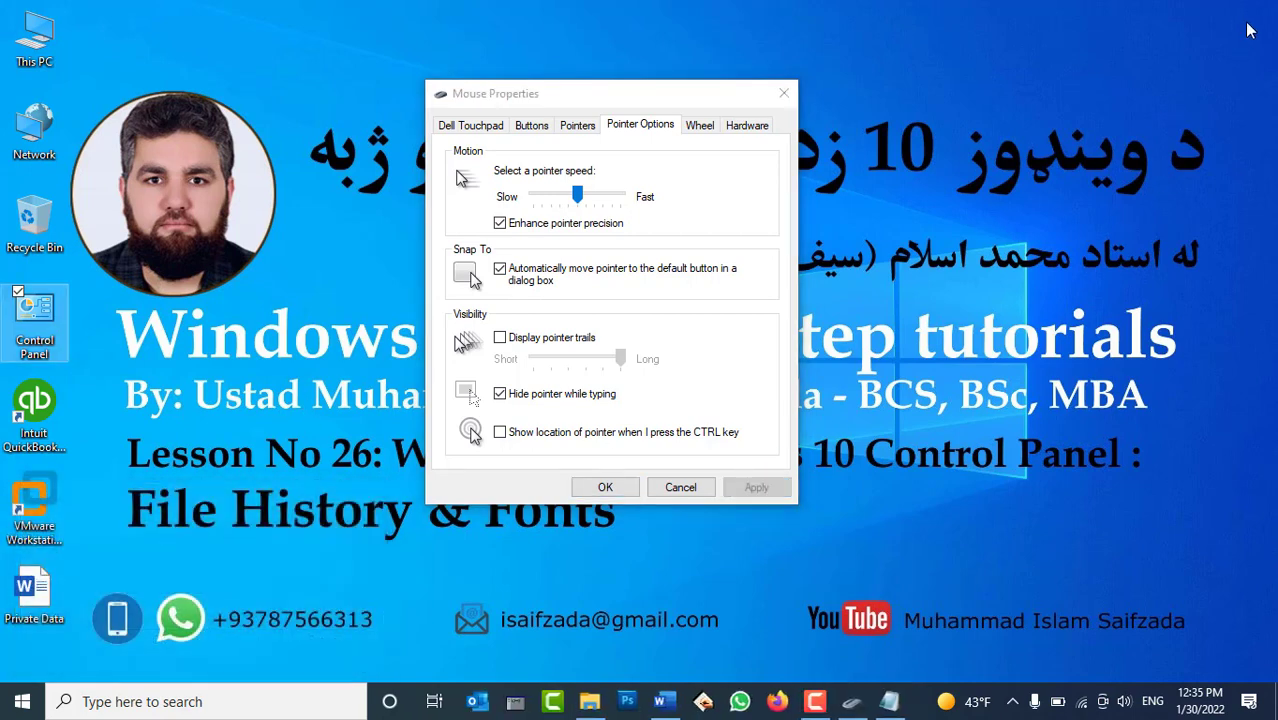
Test the Snap To behaviour on a newly opened Run dialog, then disable Snap To, apply it, and dismiss Run
key("super+r")
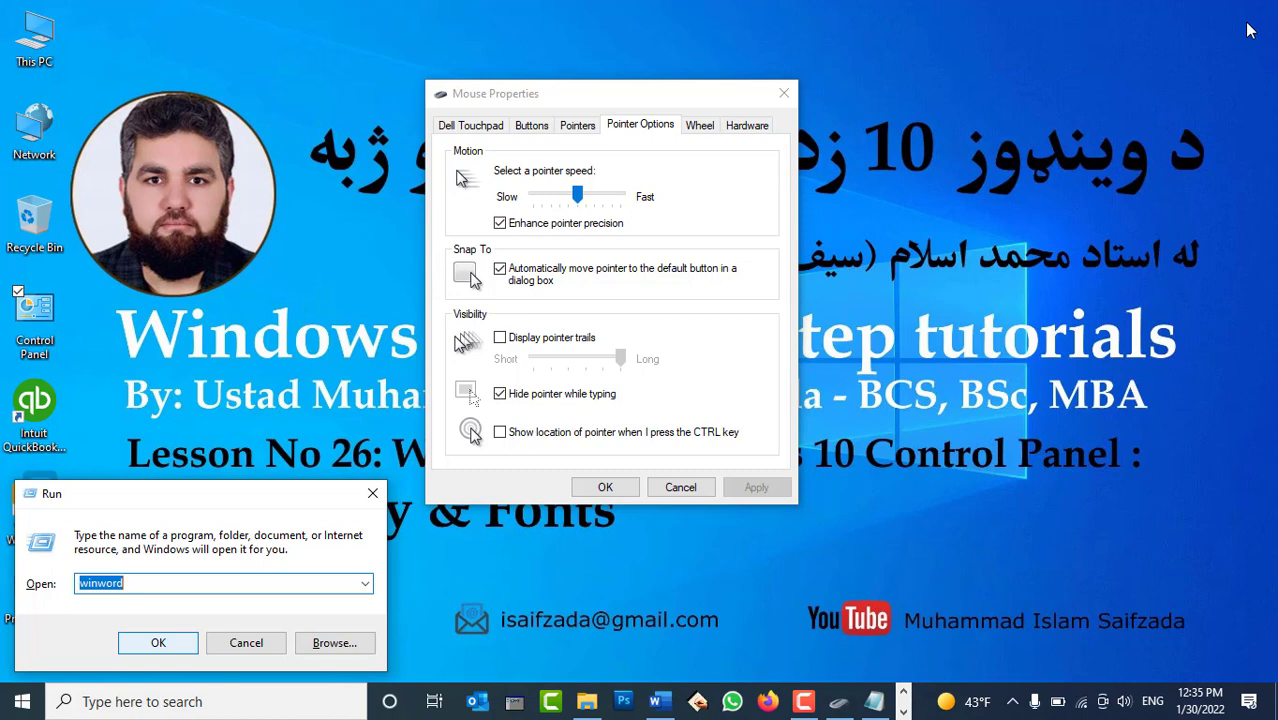
left_click(500, 269)
left_click(755, 488)
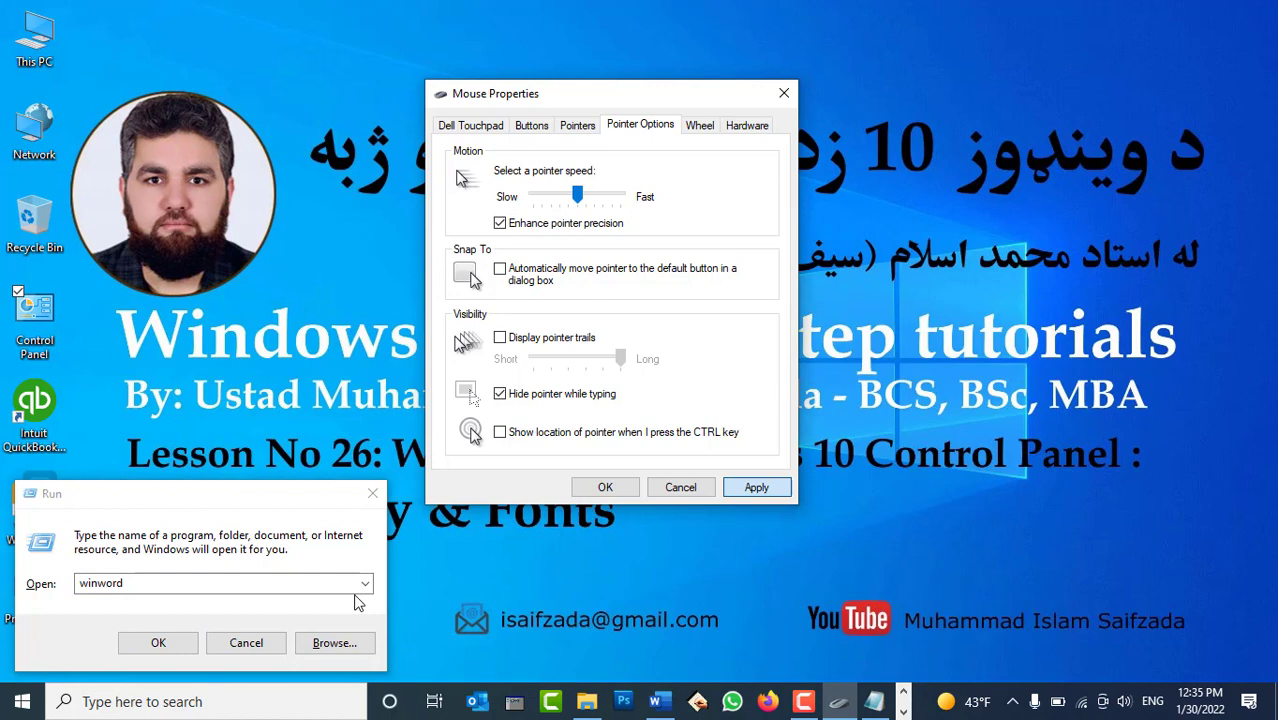
left_click(244, 641)
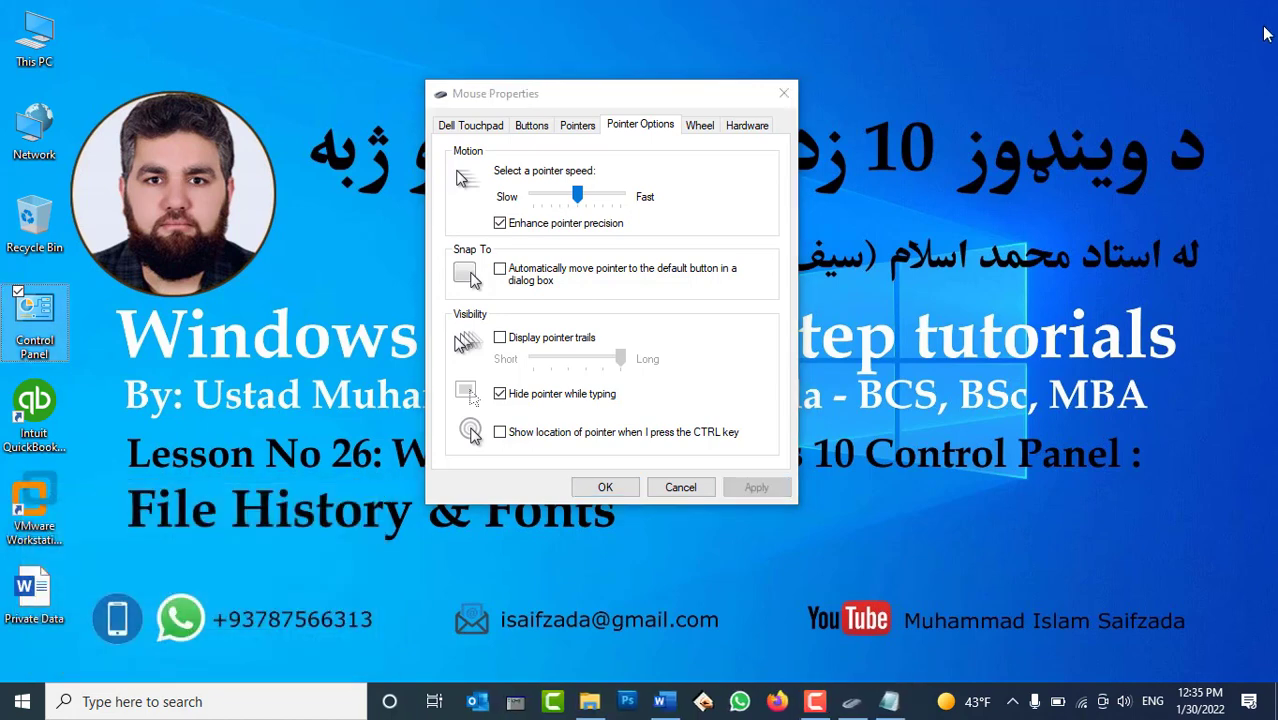
Check the Run dialog with Snap To disabled, then re-enable the option, apply it, and dismiss Run
key("super+r")
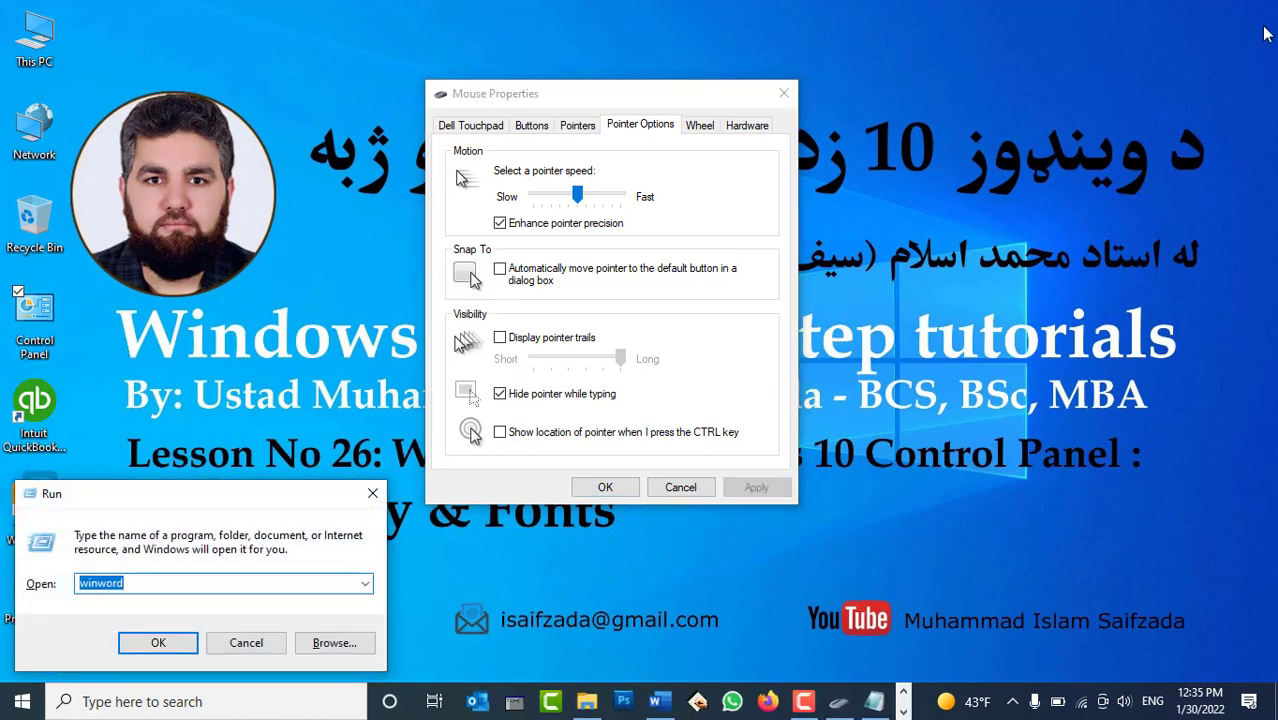
left_click(540, 270)
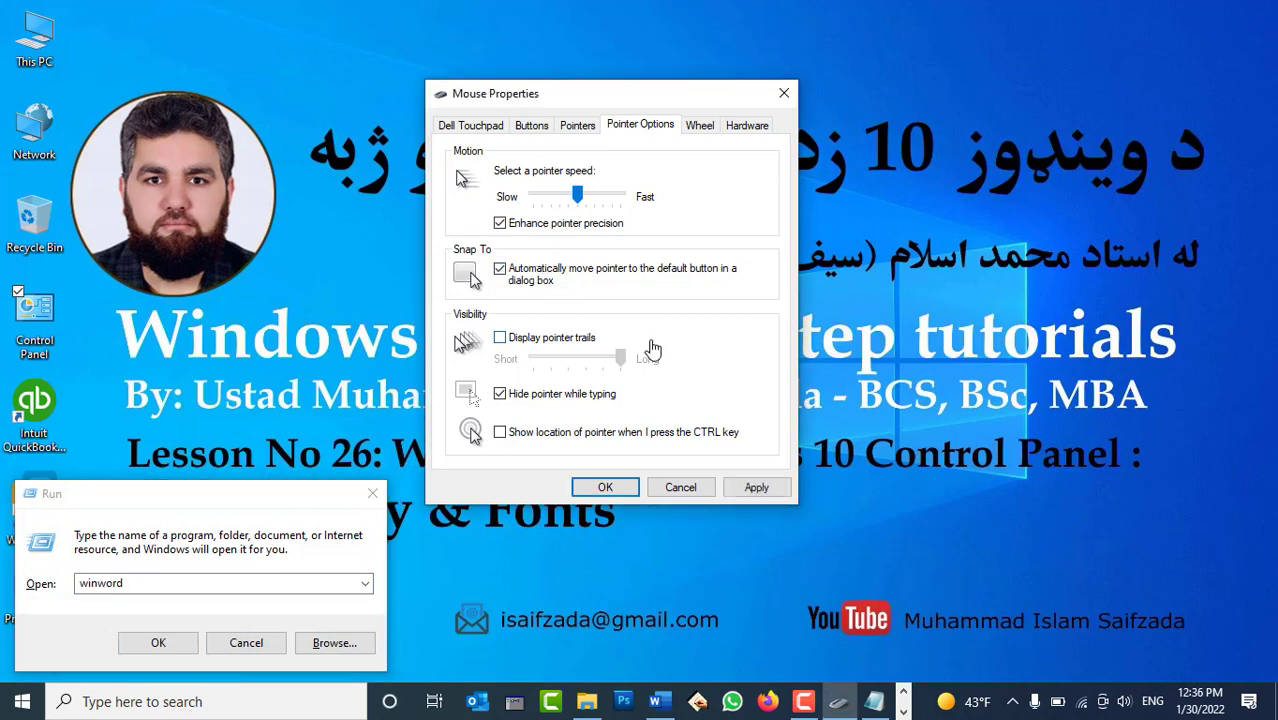
left_click(756, 487)
left_click(248, 642)
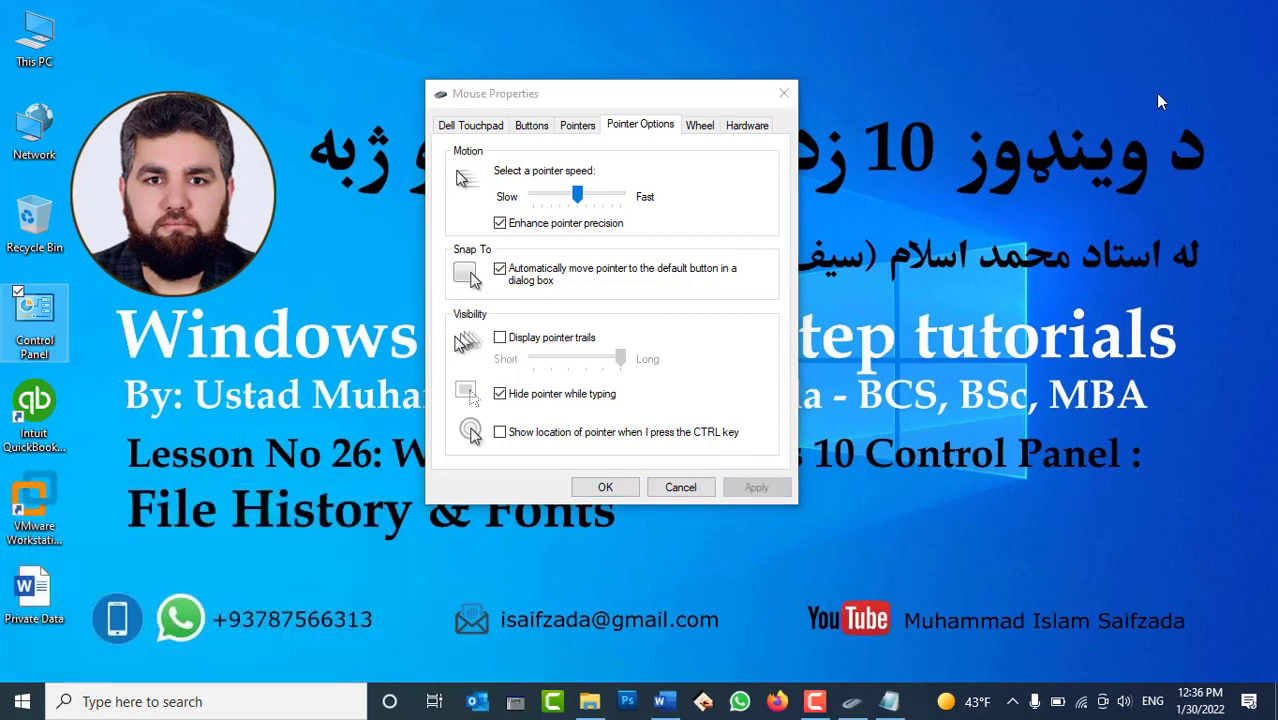
Turn on pointer trails, try the trail length adjustment up to Long, then turn the trails off and apply
left_click(550, 340)
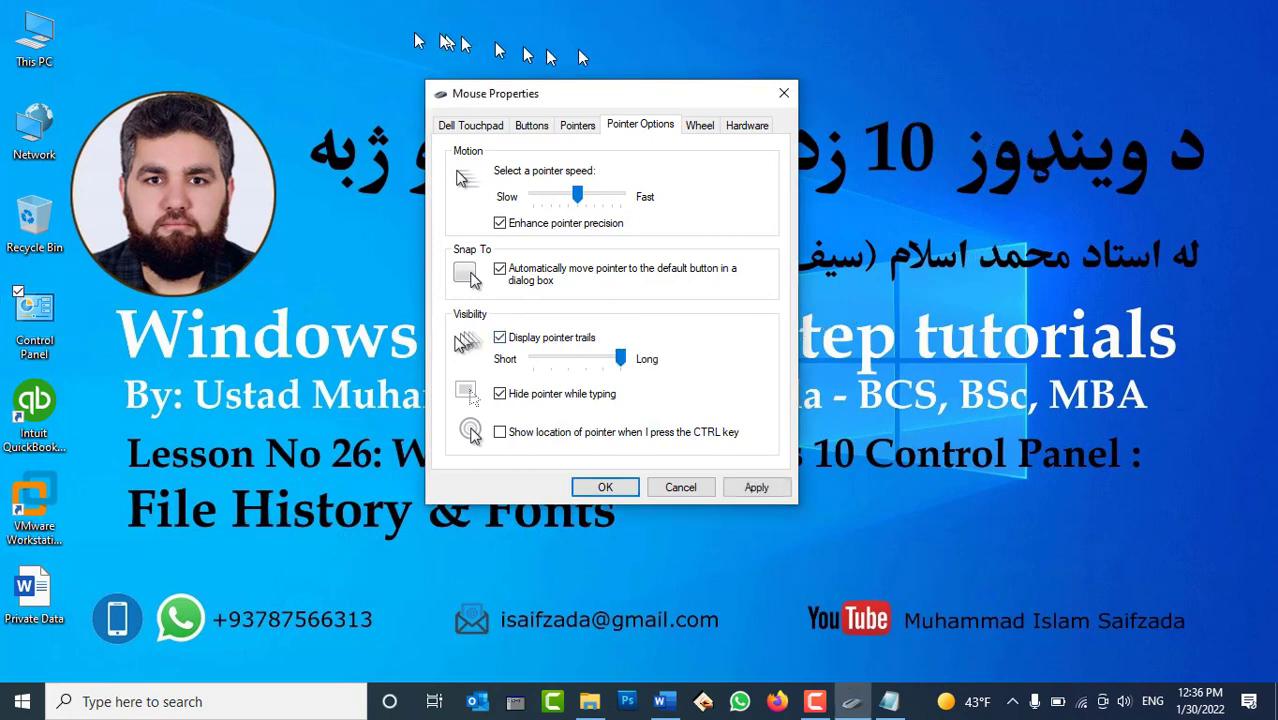
left_click(765, 488)
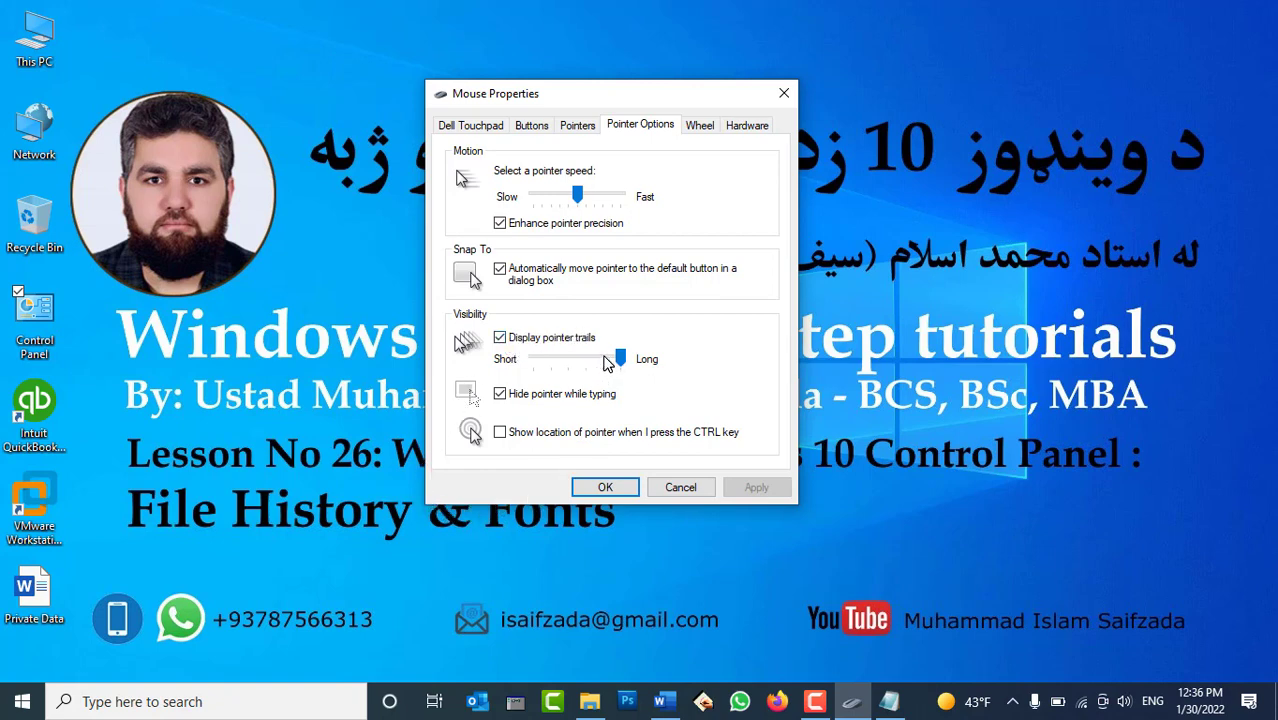
left_click_drag(606, 362, 683, 347)
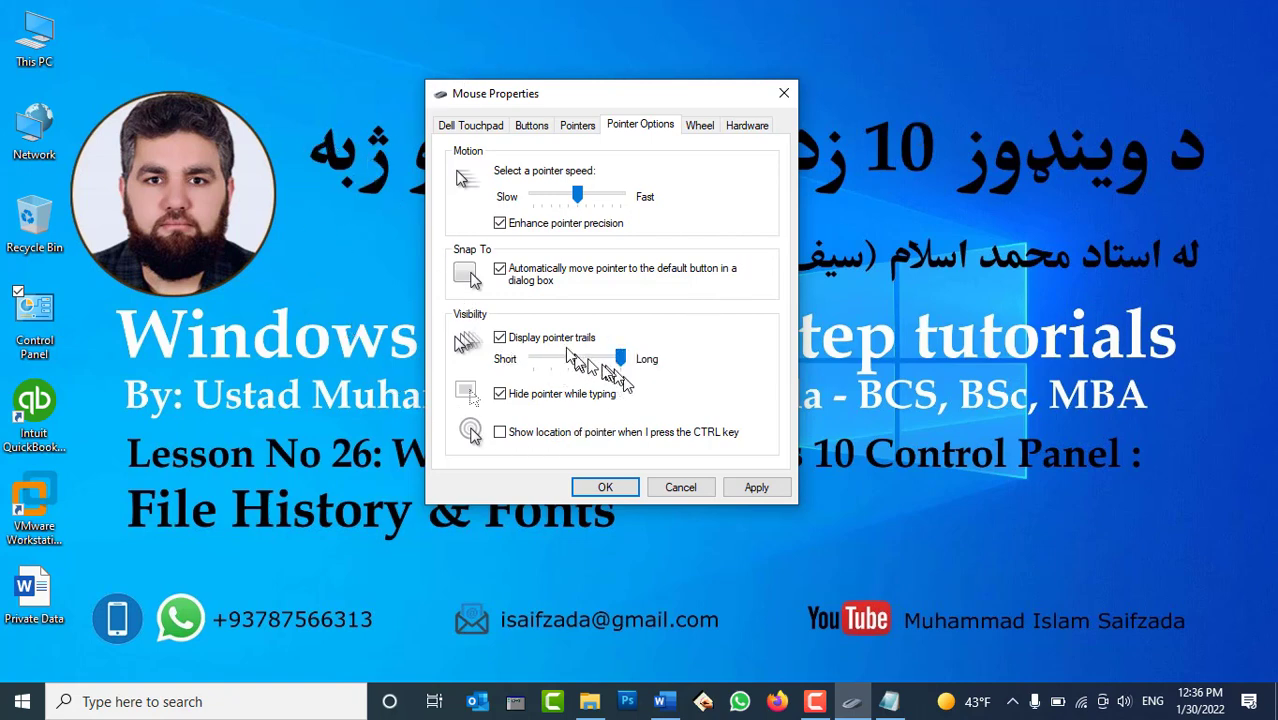
left_click(500, 337)
left_click(756, 487)
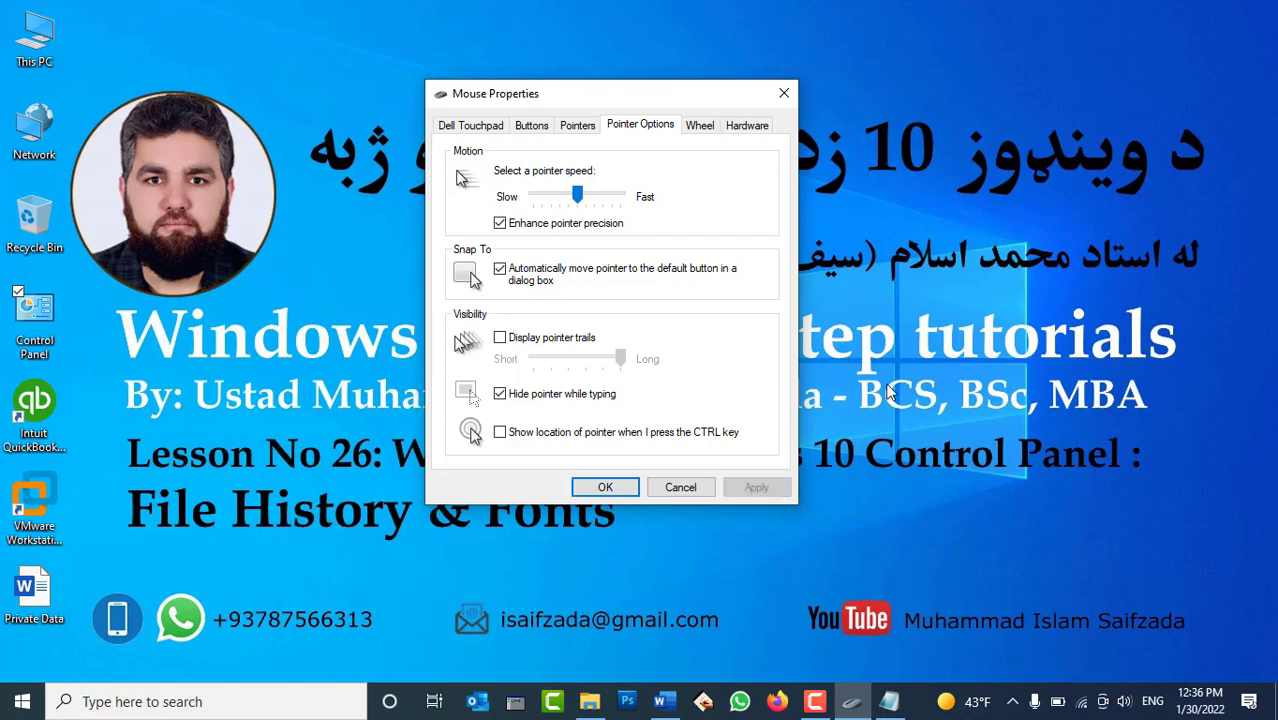